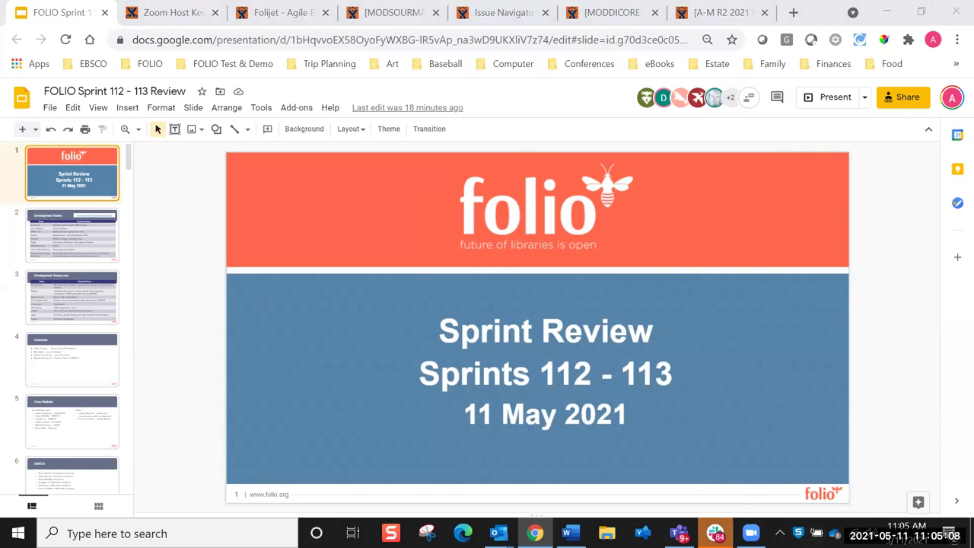
Step: Hide the presentation's menus and show the two Development Teams overview slides, 2 and 3
mouse_move(715, 532)
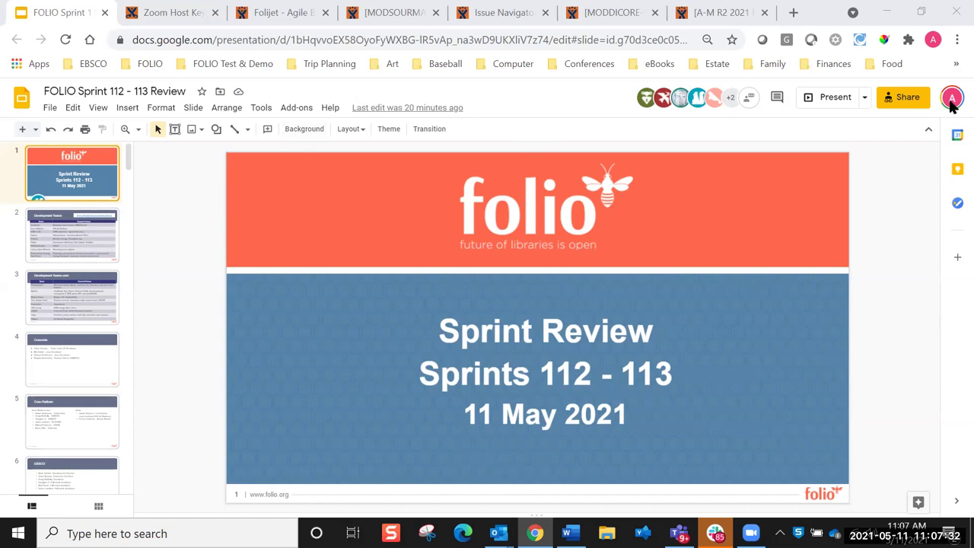
left_click(927, 135)
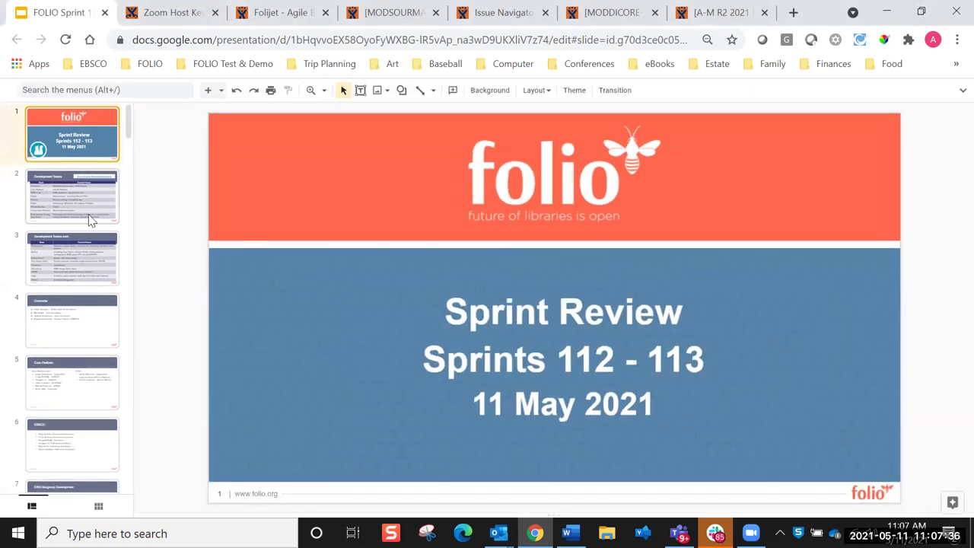
left_click(77, 195)
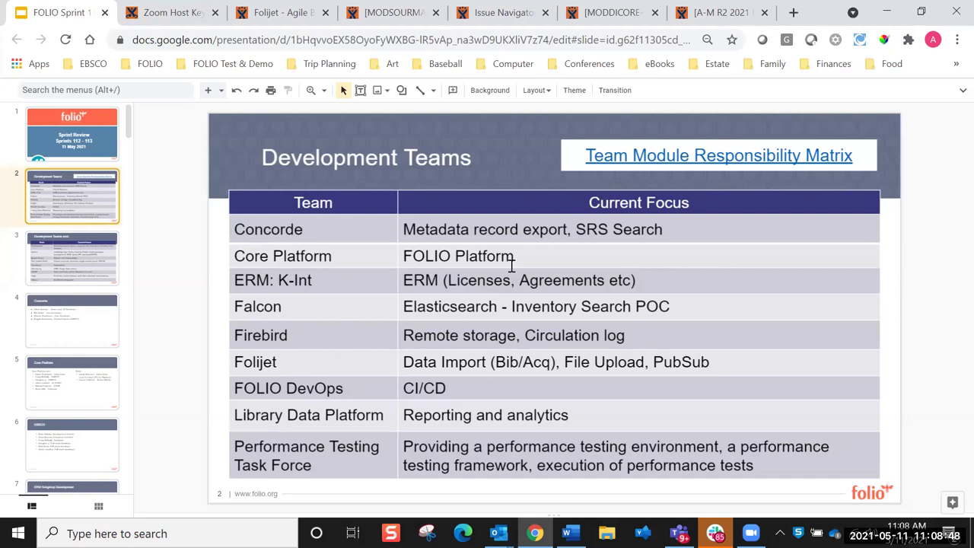
left_click(69, 259)
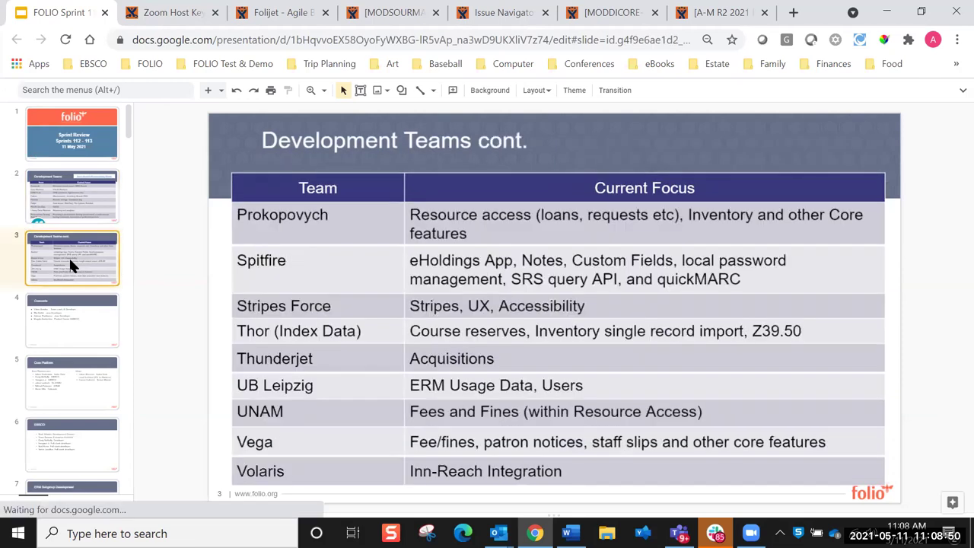
Step: Go through the team roster slides from Concorde on slide 4 to Thor - Index Data on slide 17
key("Down")
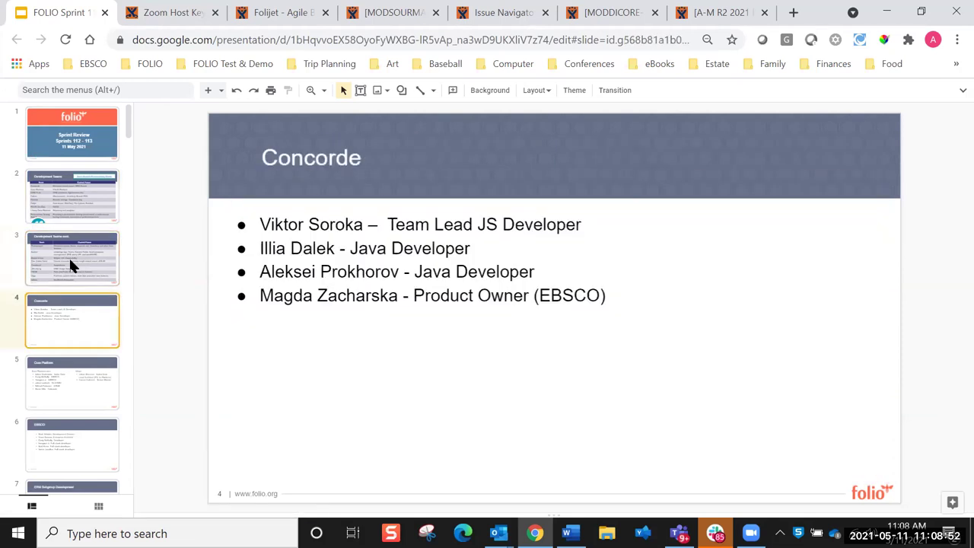
key("Down")
key("Down")
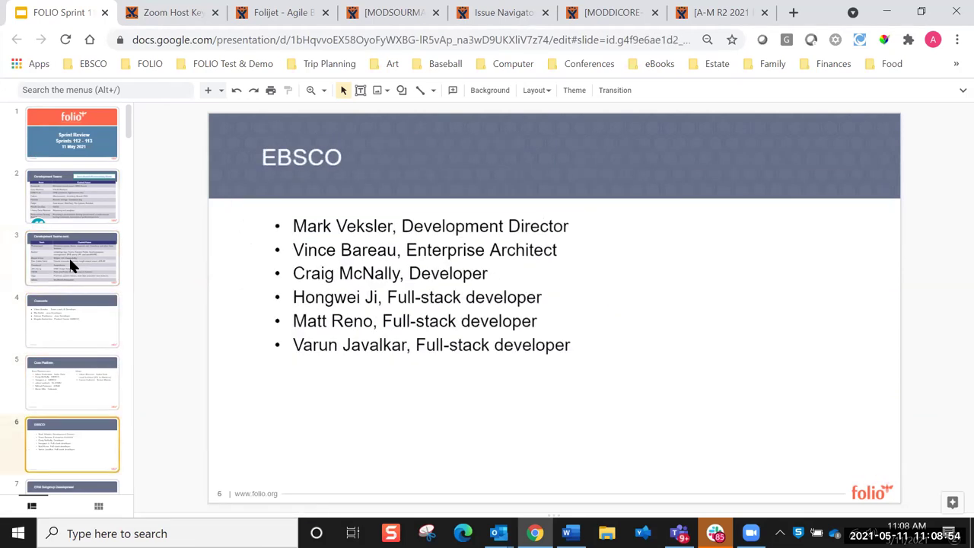
key("Down")
key("Down")
key("Down")
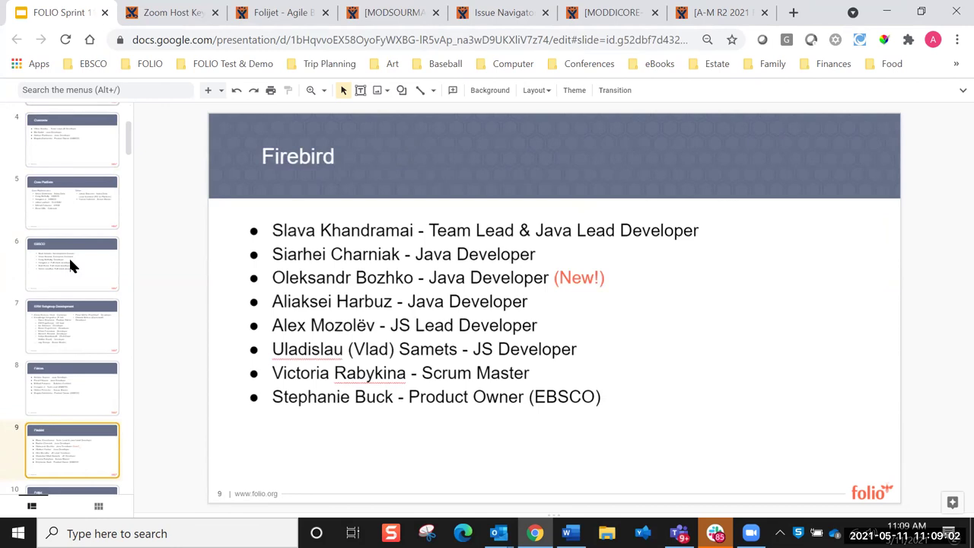
key("Down")
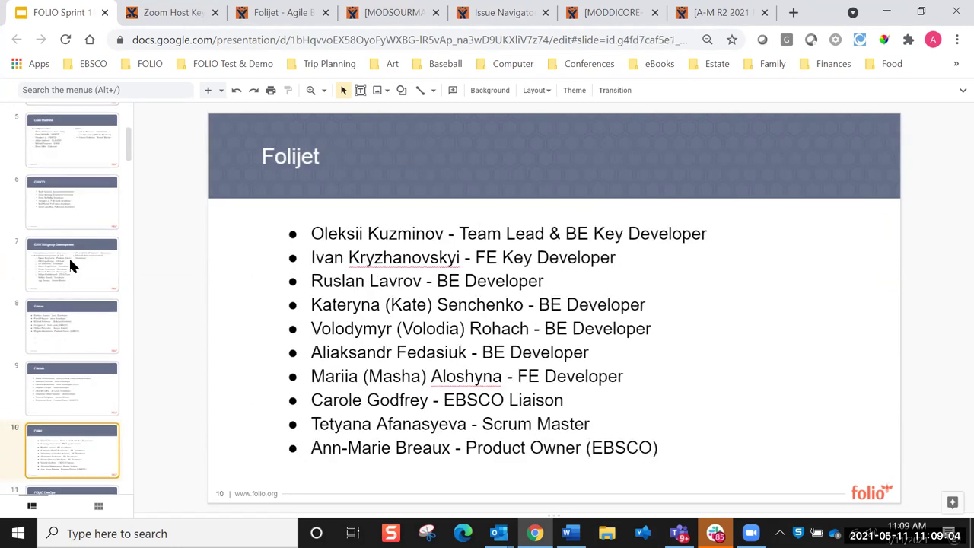
key("Down")
key("Down")
key("Down")
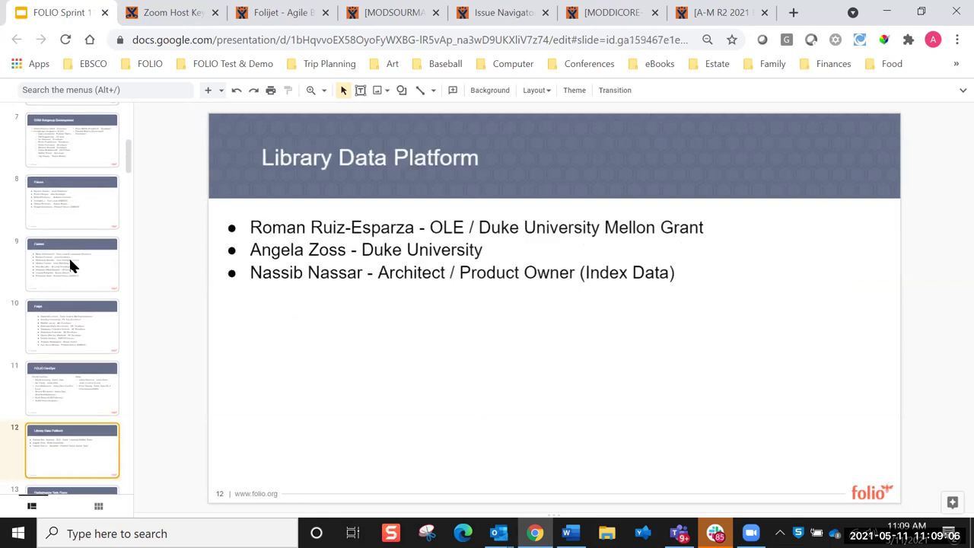
key("Down")
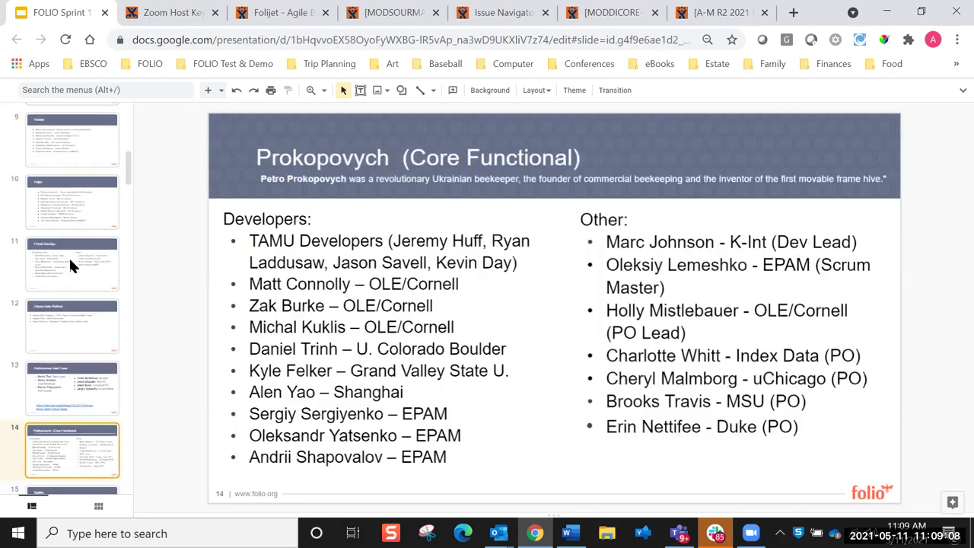
key("Down")
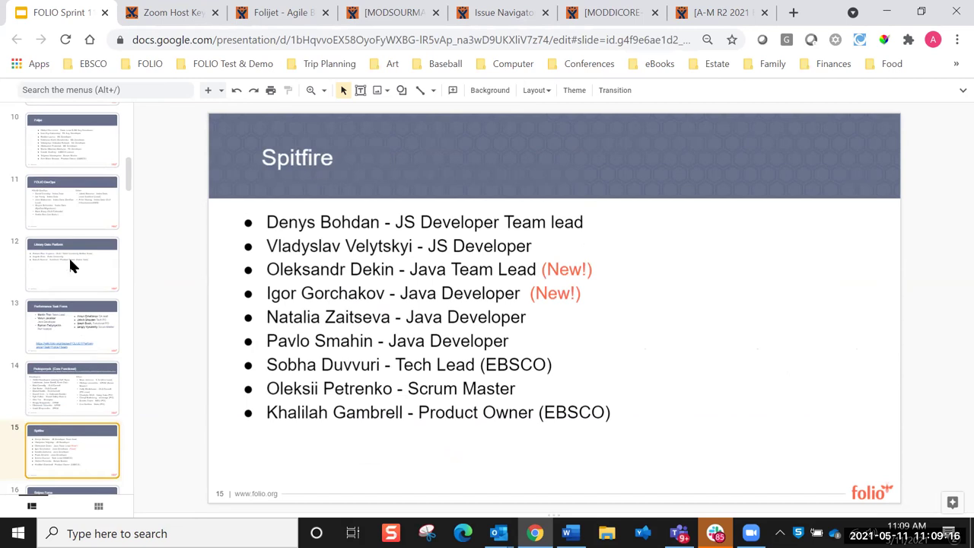
key("Down")
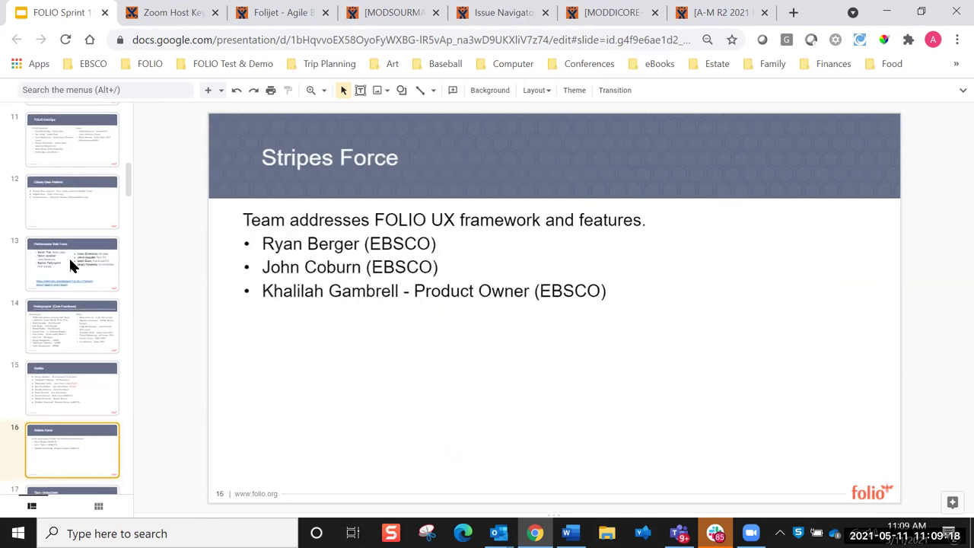
key("Down")
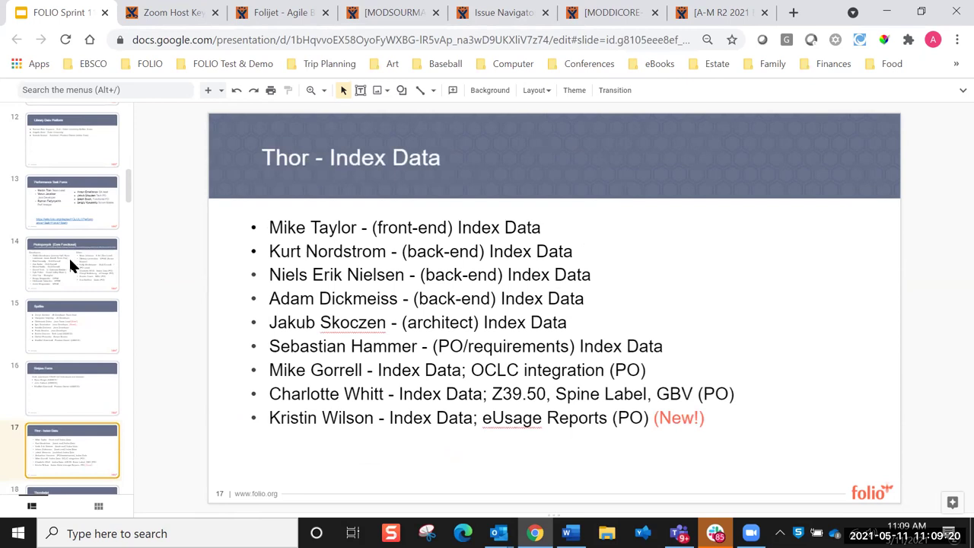
Step: On the Thor - Index Data slide, change the last "i" to "e" in the first name of the eUsage Reports product owner
scroll(68, 259, "down", 1)
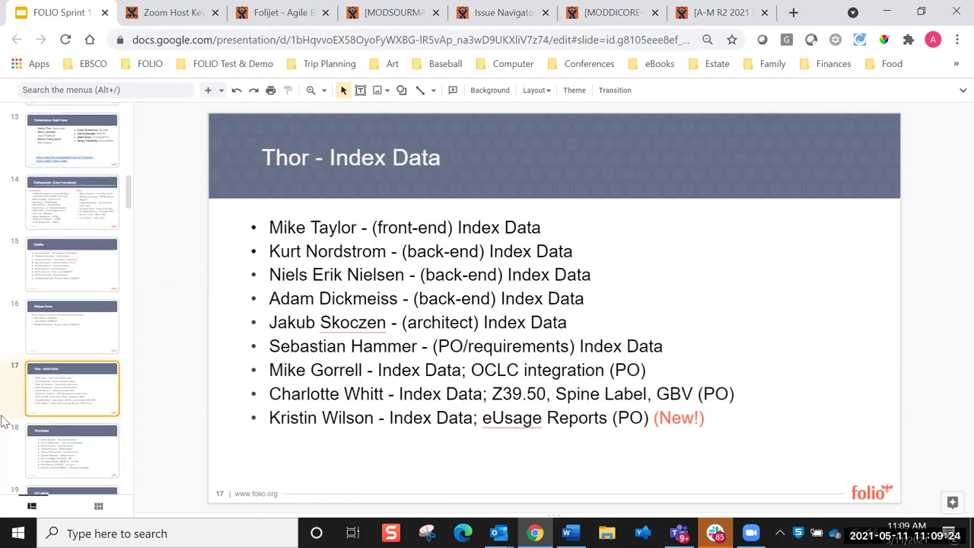
left_click(308, 415)
key("BackSpace")
type("e")
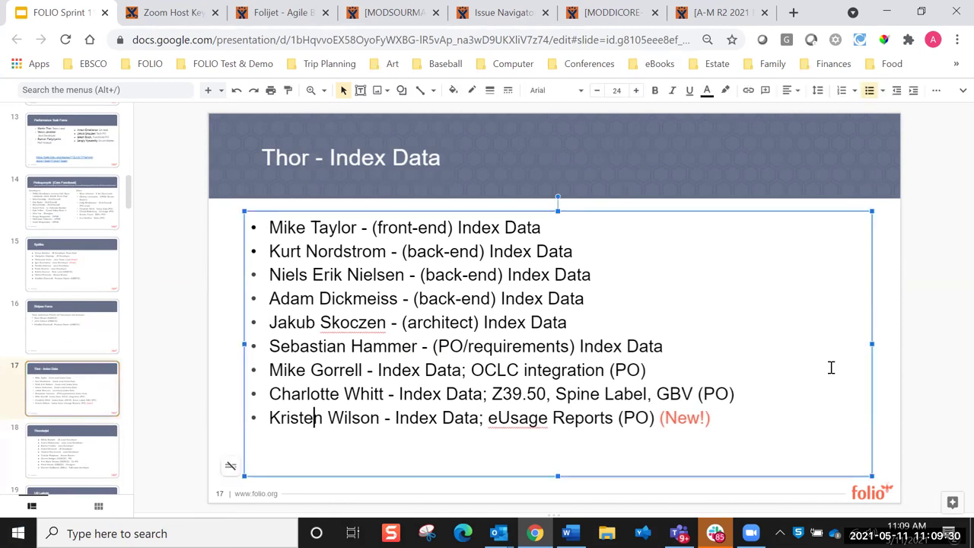
left_click(893, 429)
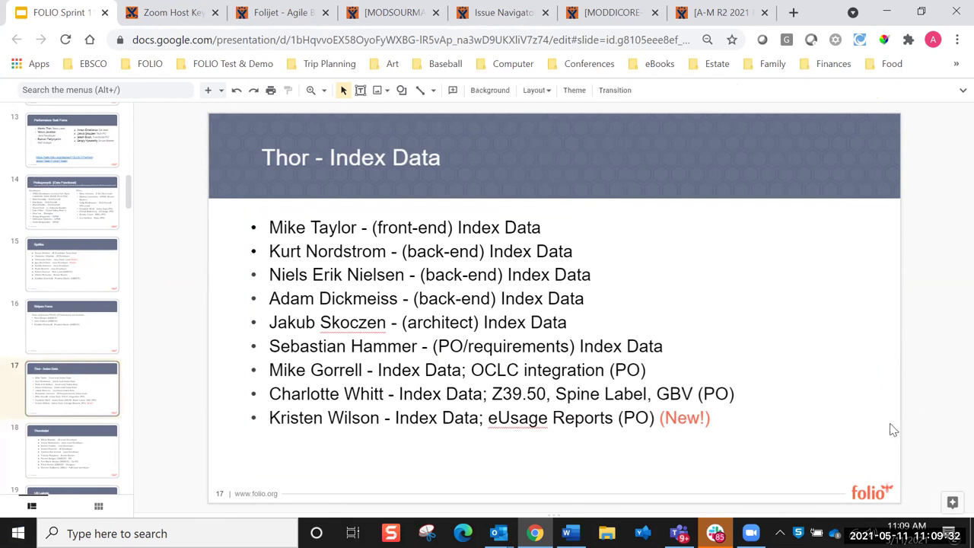
Step: Go through the remaining roster slides from Thunderjet to UX Designers, ending with the release timelines and pull request guidelines slides
key("Page_Down")
key("Page_Down")
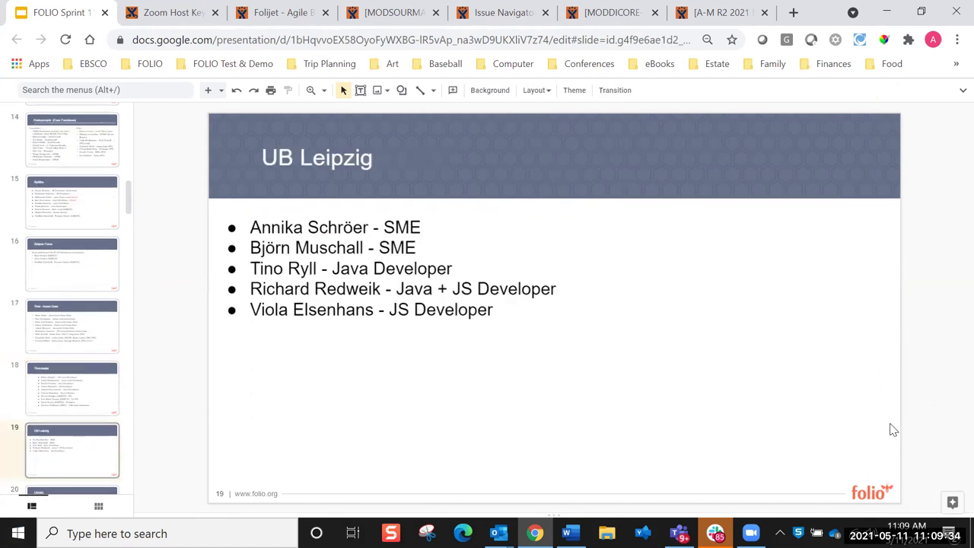
key("Page_Down")
key("Page_Down")
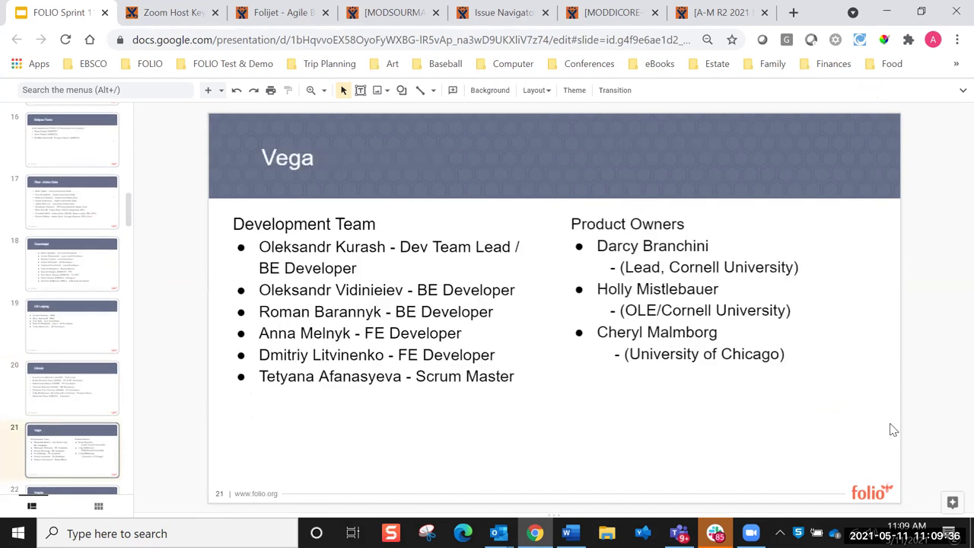
key("Page_Down")
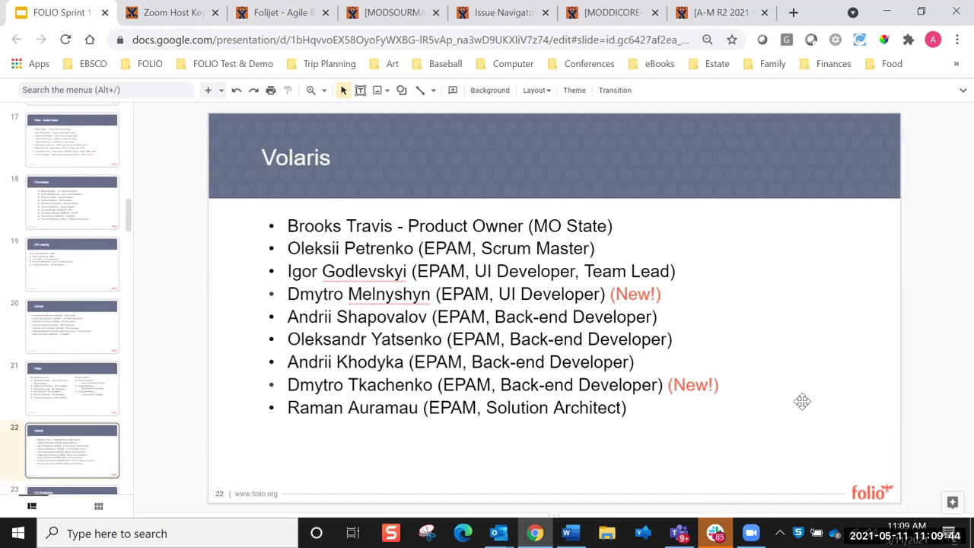
key("Down")
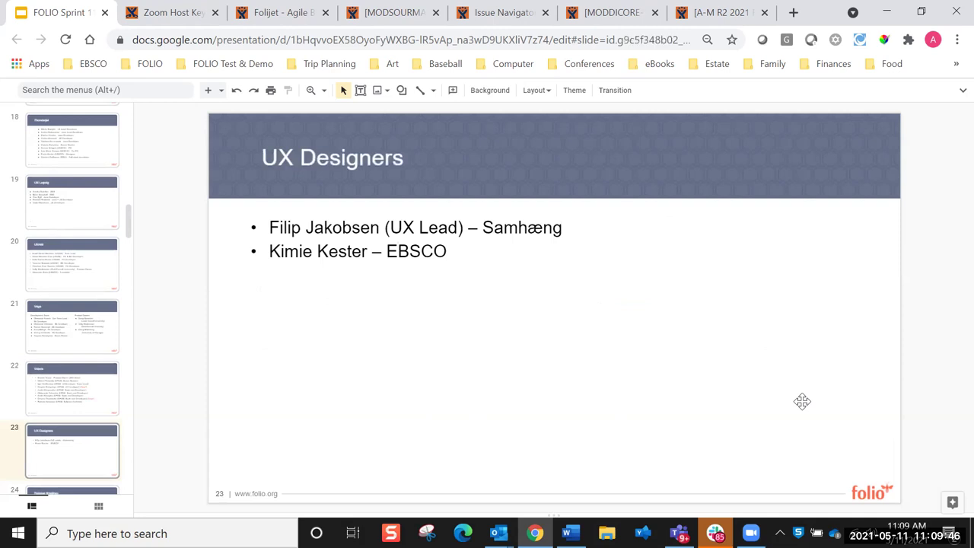
key("Down")
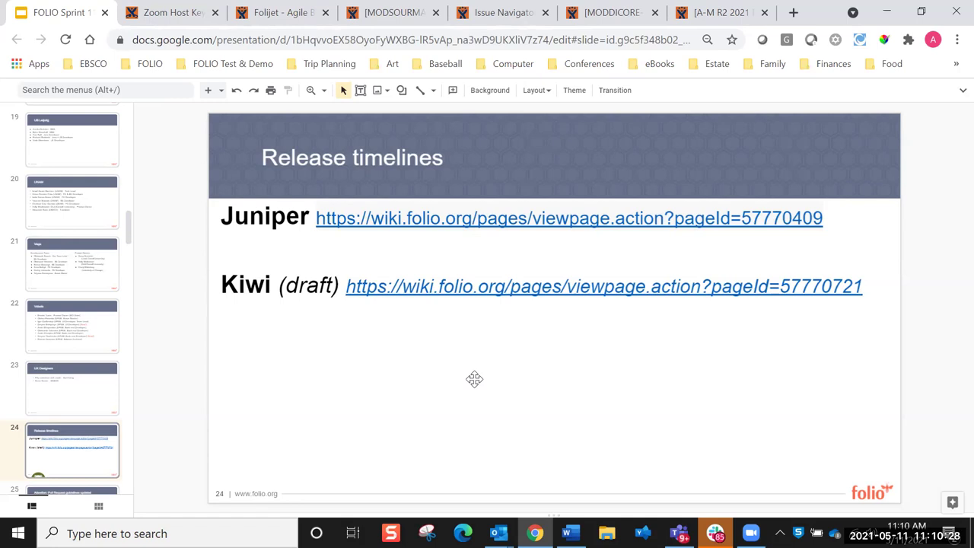
key("Down")
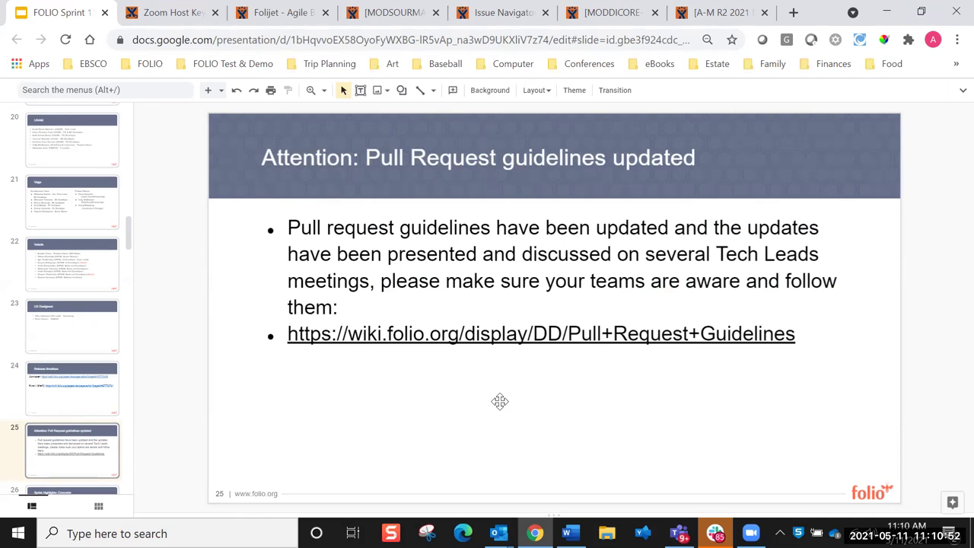
Step: Page through the Sprint Highlights slides from Concorde on slide 26 to Vega on slide 39
key("Down")
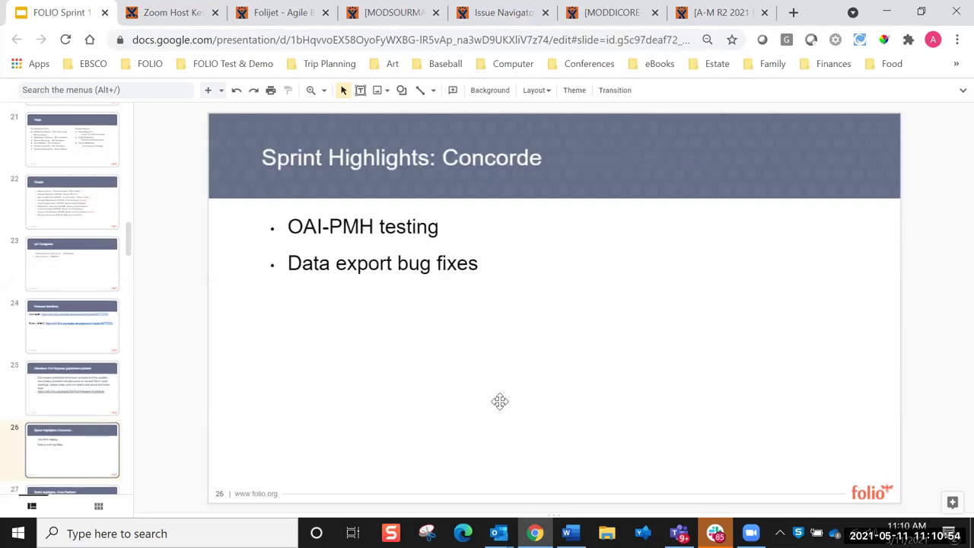
key("Down")
key("Down")
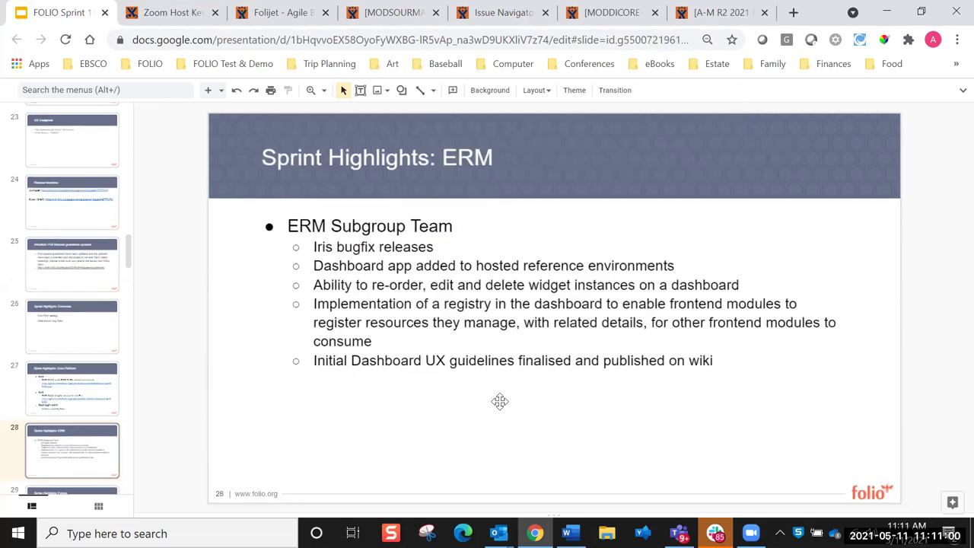
key("Down")
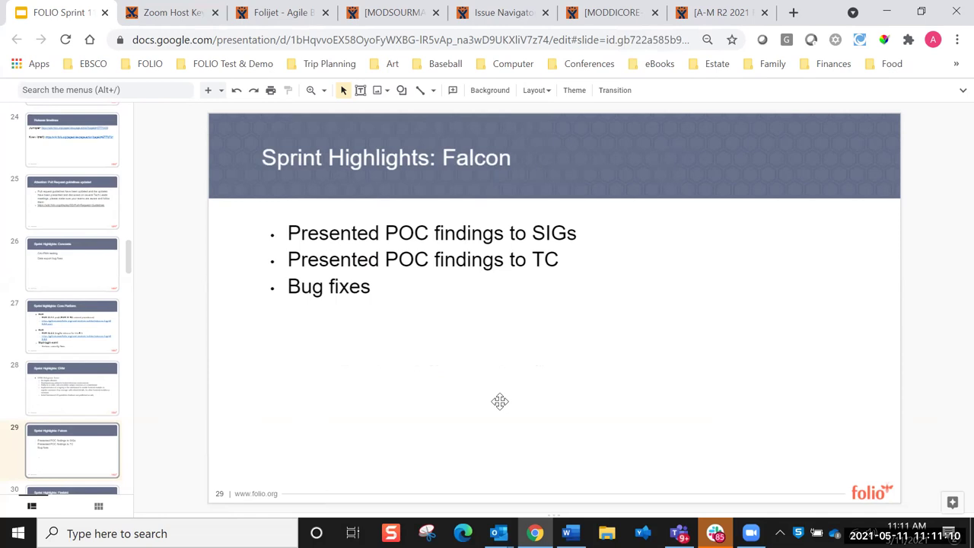
key("Down")
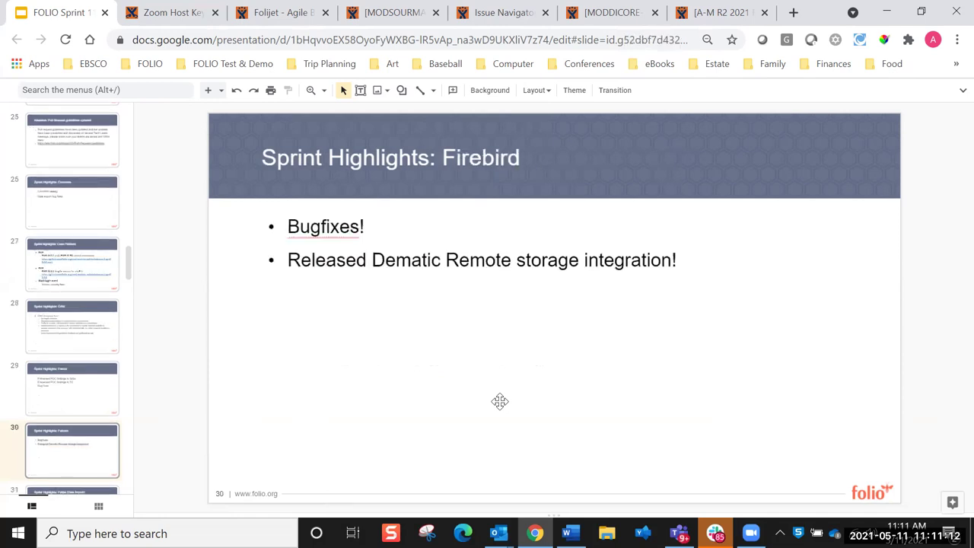
key("Down")
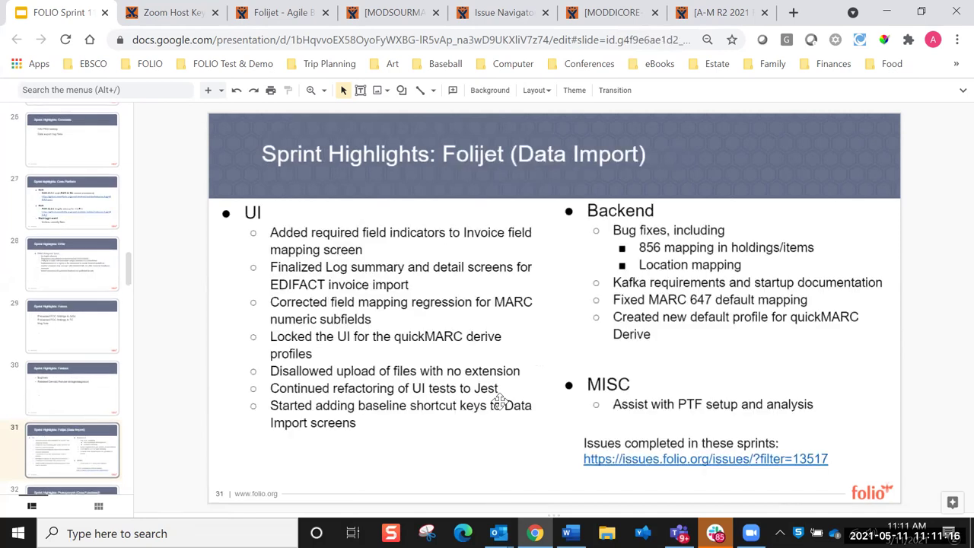
key("Down")
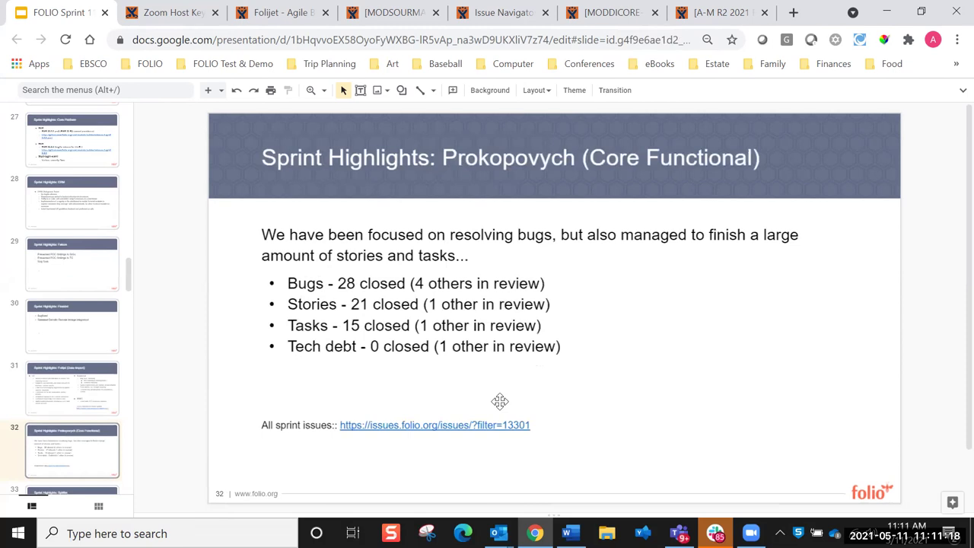
key("Down")
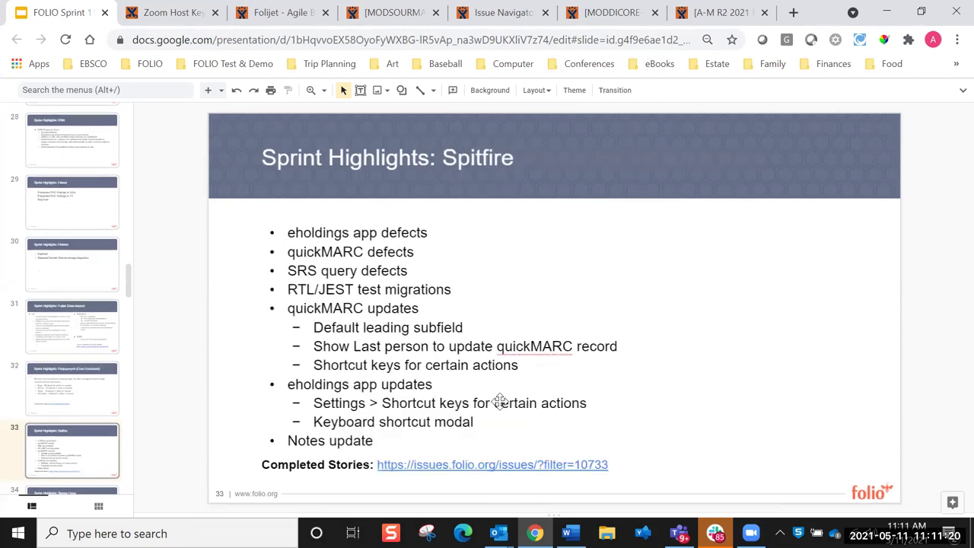
key("Down")
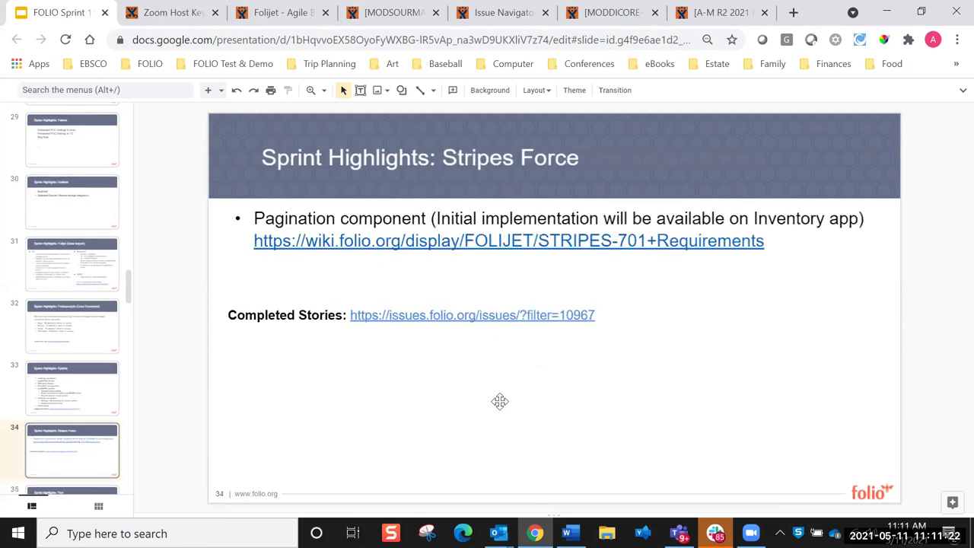
key("Down")
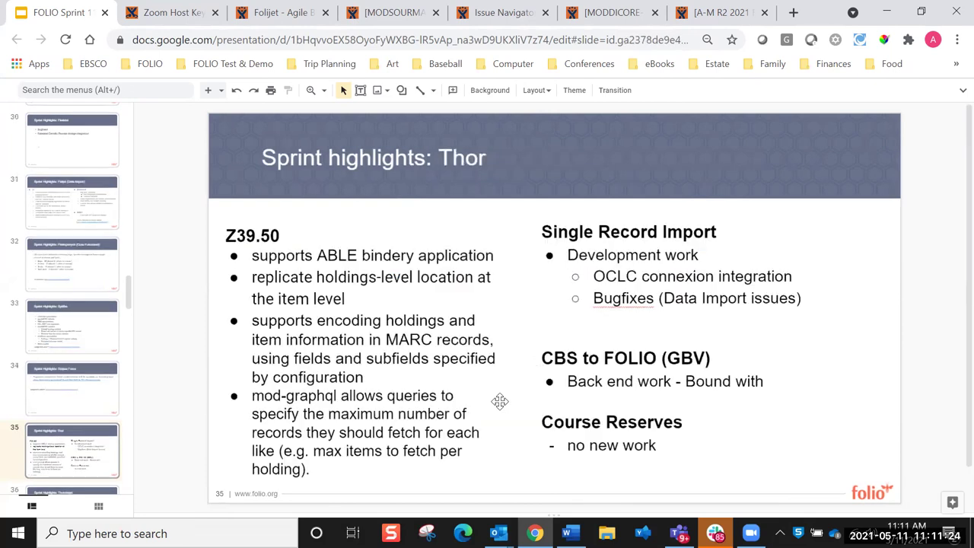
key("Down")
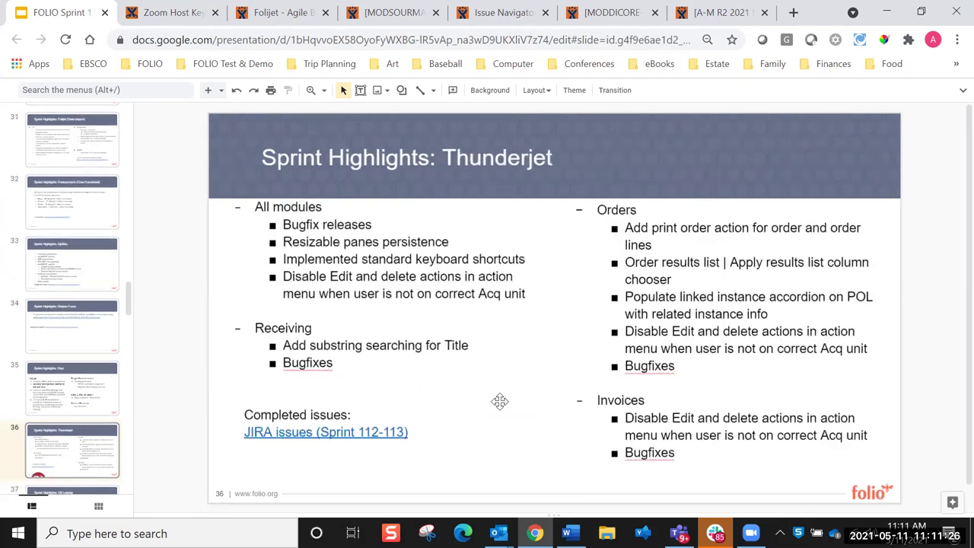
key("Down")
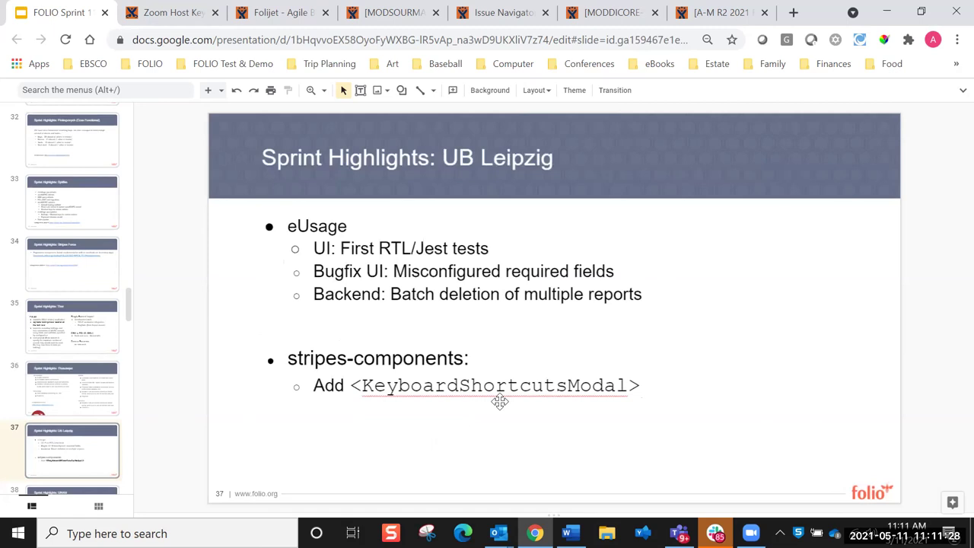
key("Down")
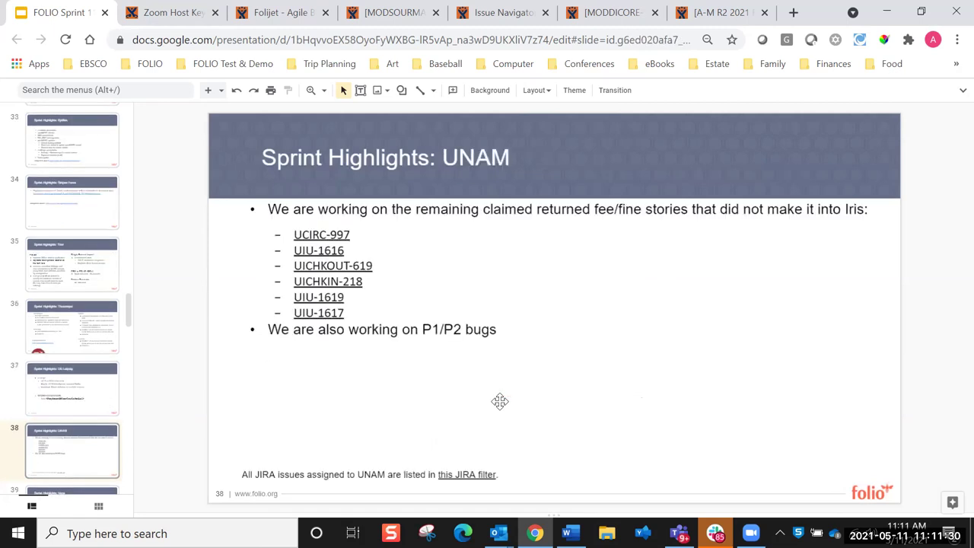
key("Down")
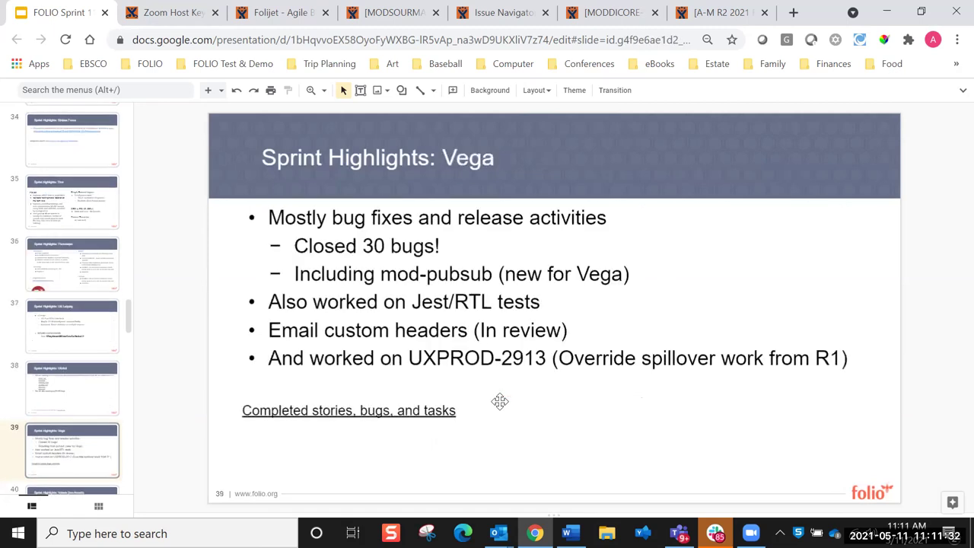
Step: Page from the Volaris (Inn-Reach) highlights to the QA Update slides, checking slide 42 and returning to slide 41 on bug fixing
key("Down")
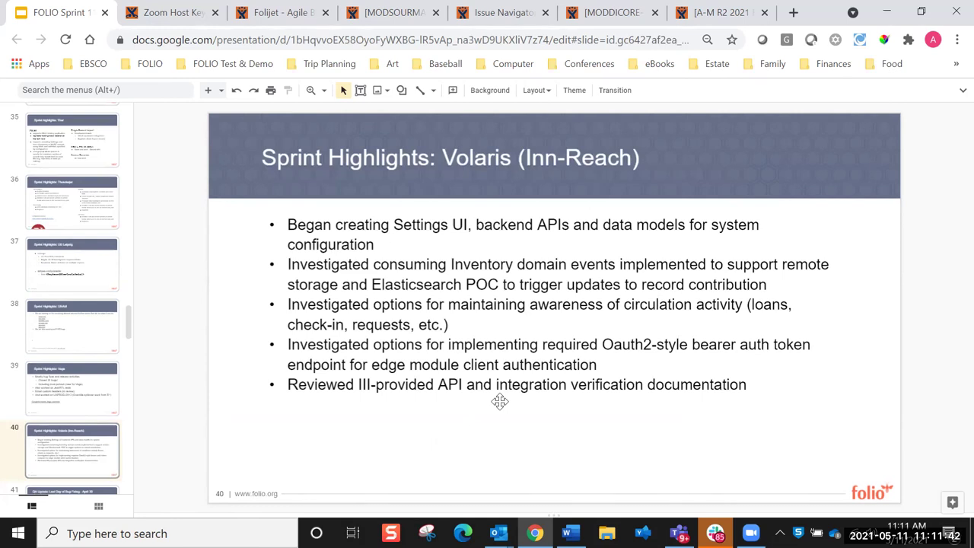
key("Down")
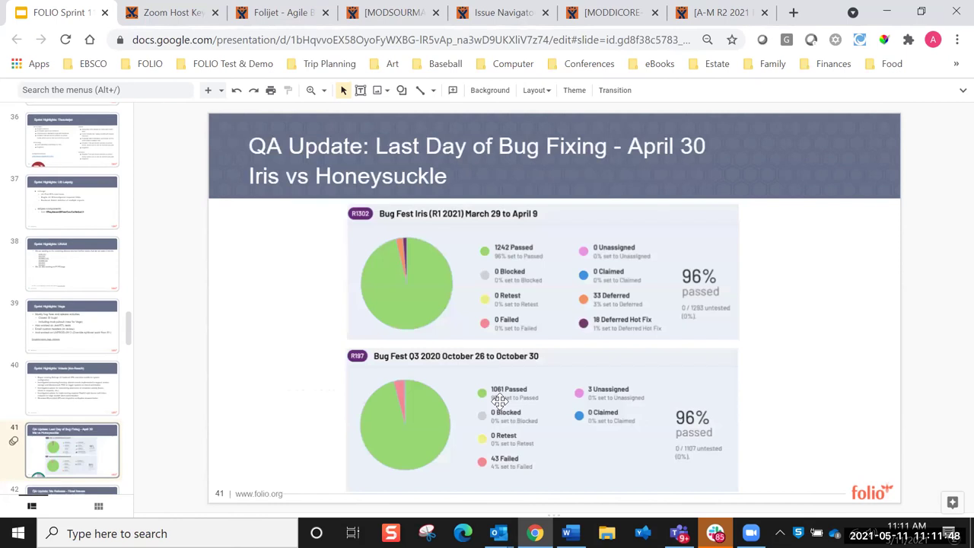
key("Down")
key("Up")
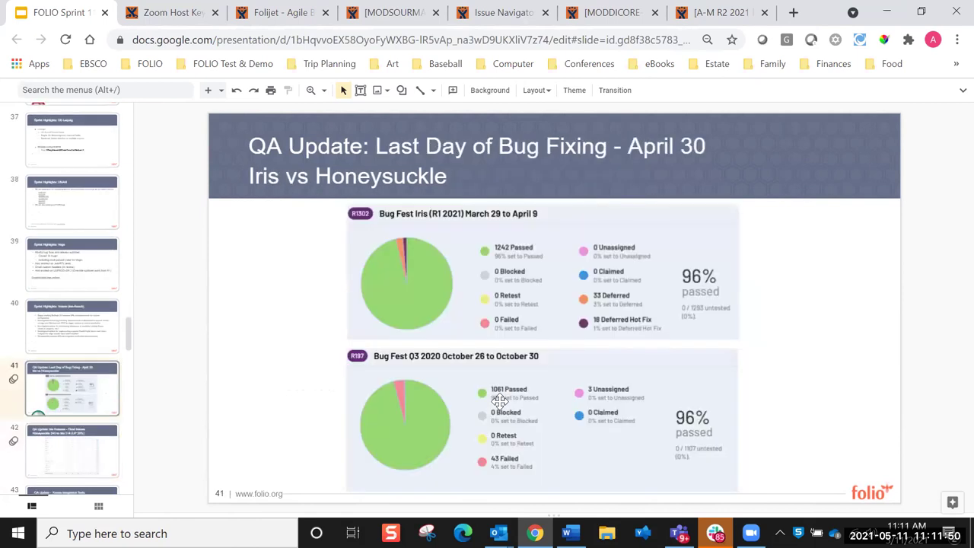
key("Down")
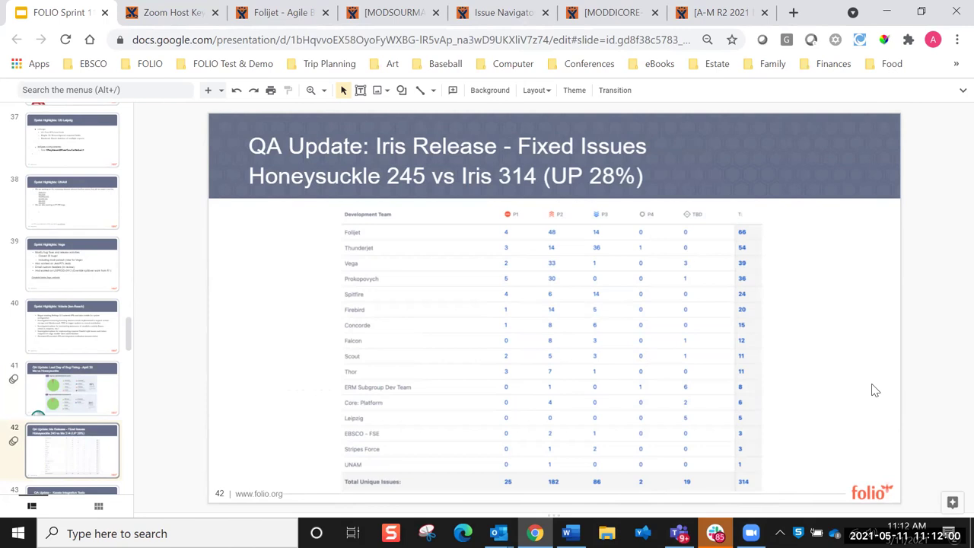
key("Up")
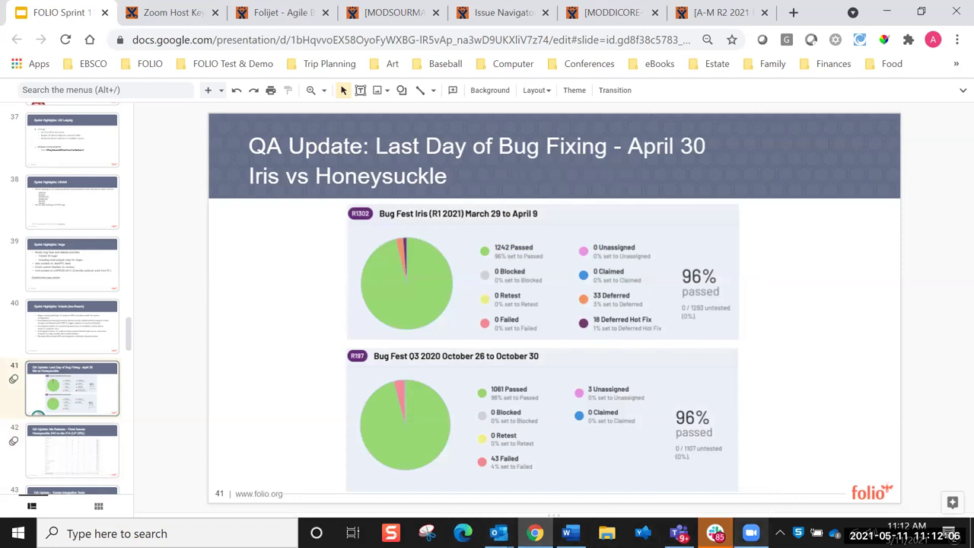
left_click(957, 536)
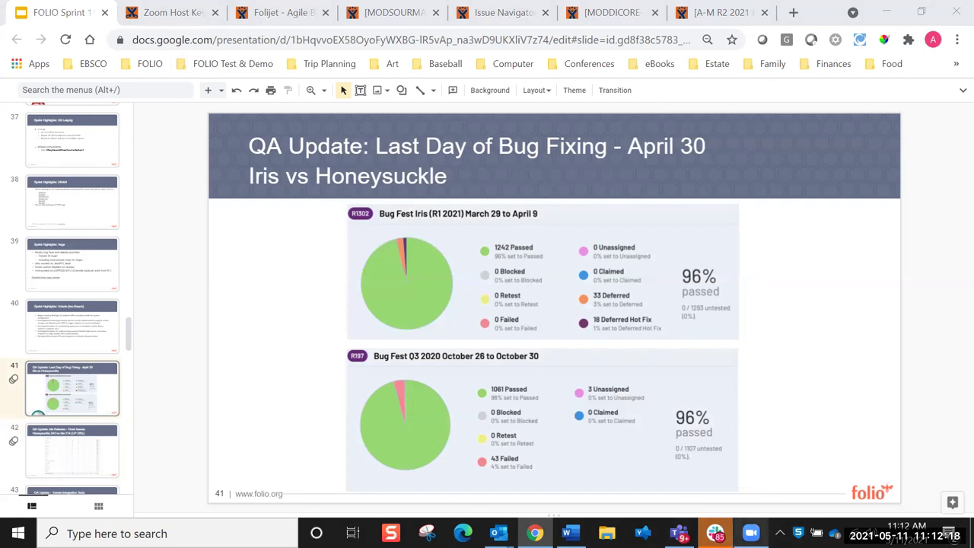
mouse_move(751, 533)
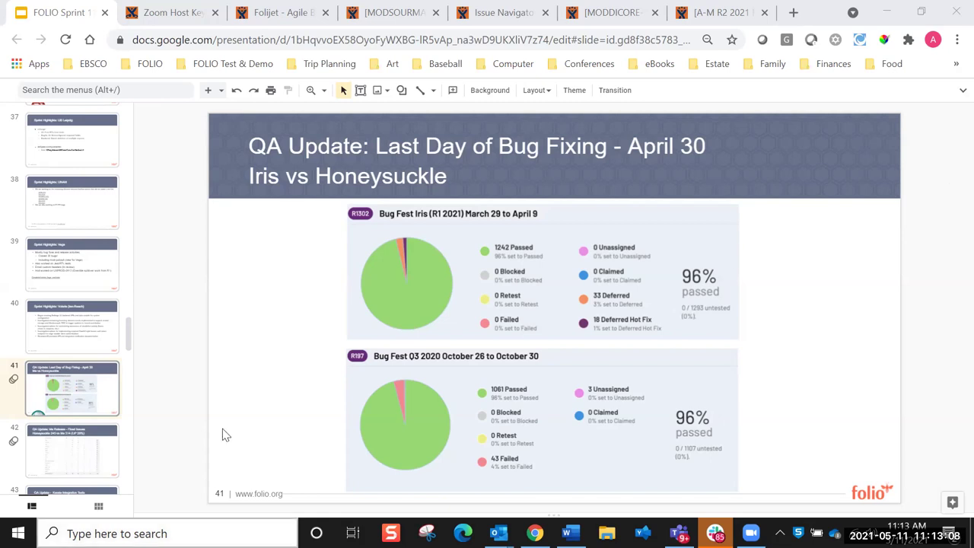
Step: Go through the QA Update slides on Iris fixed issues, Karate Integration Tests and RTL/Jest Migration, ending with the Demos slide
key("Down")
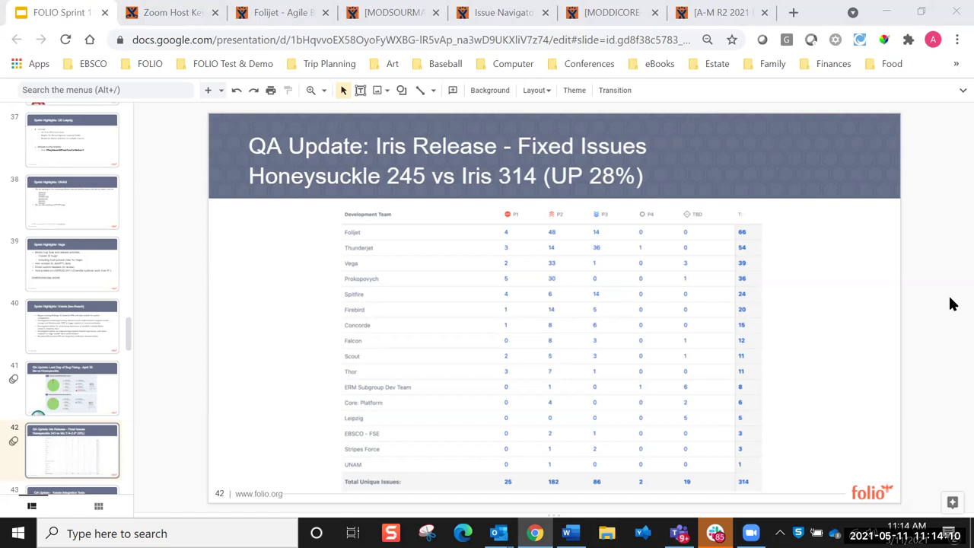
left_click(53, 475)
key("Down")
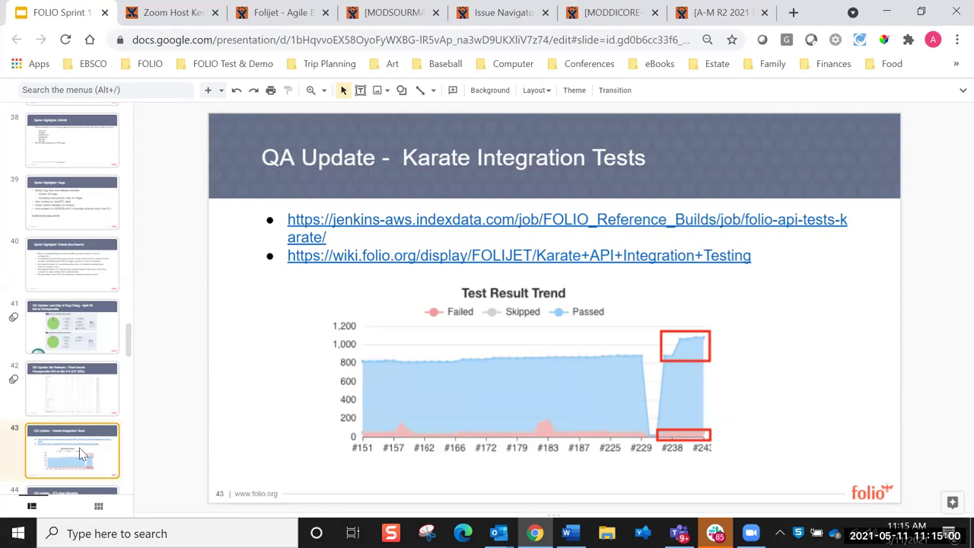
key("Down")
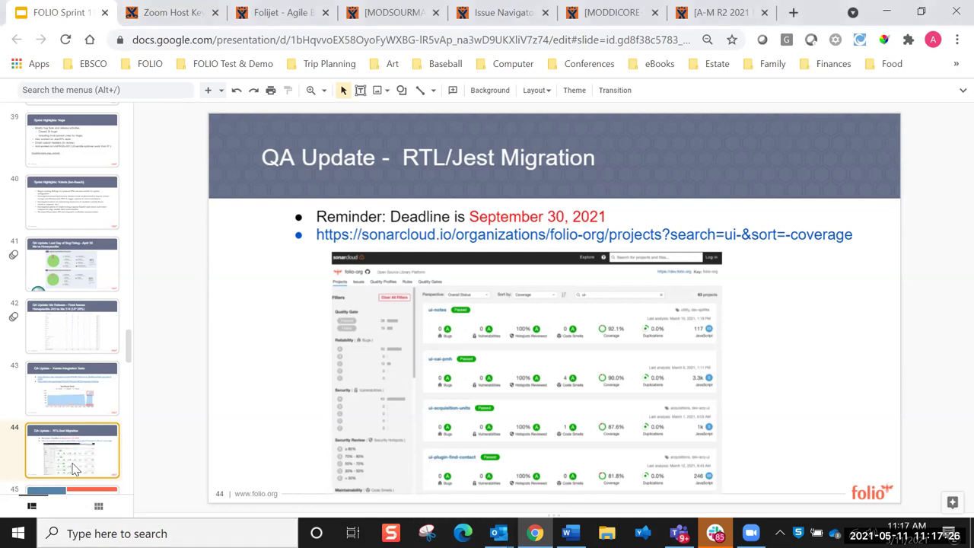
key("Down")
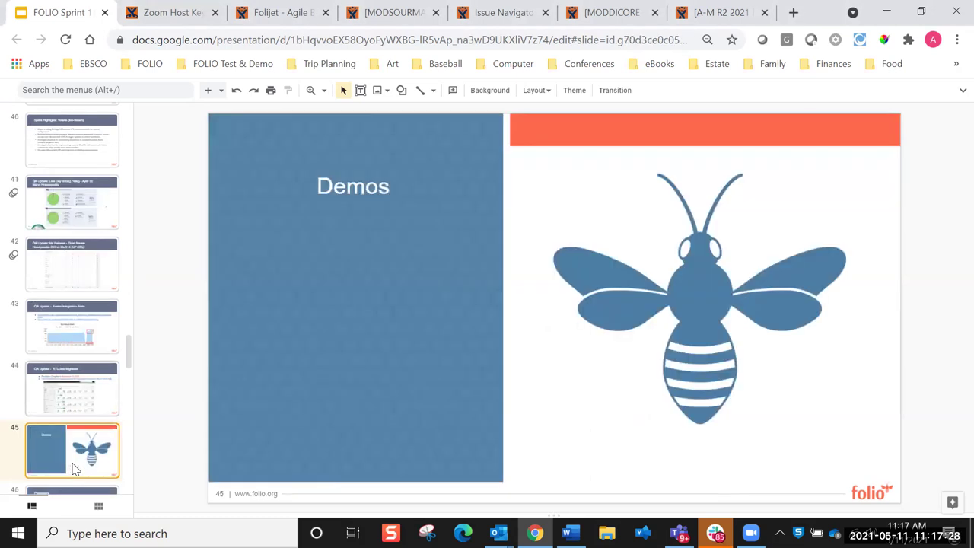
key("Up")
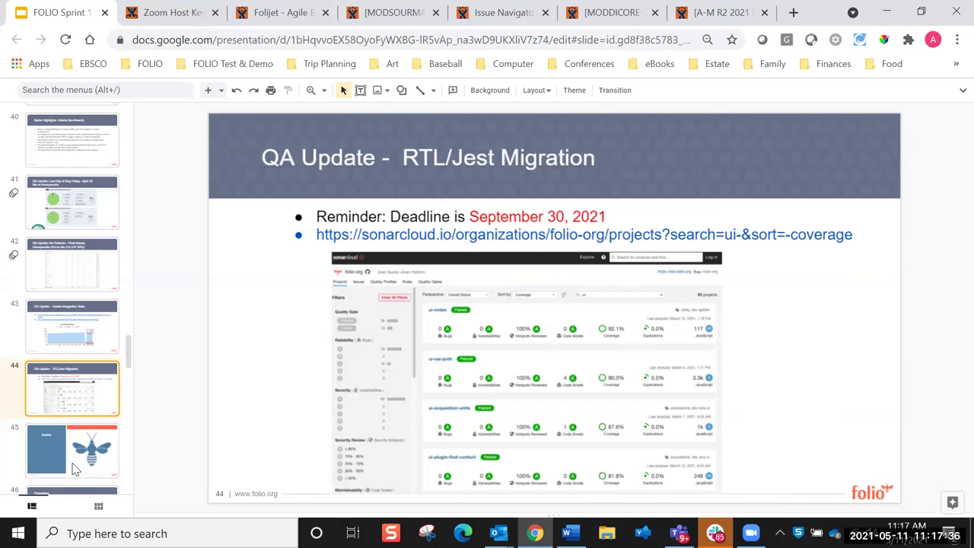
left_click(74, 469)
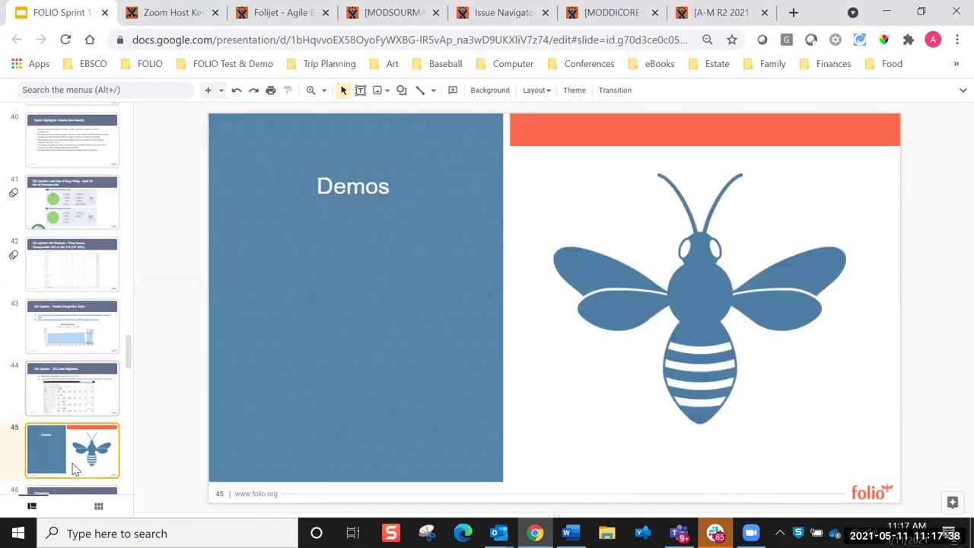
key("Down")
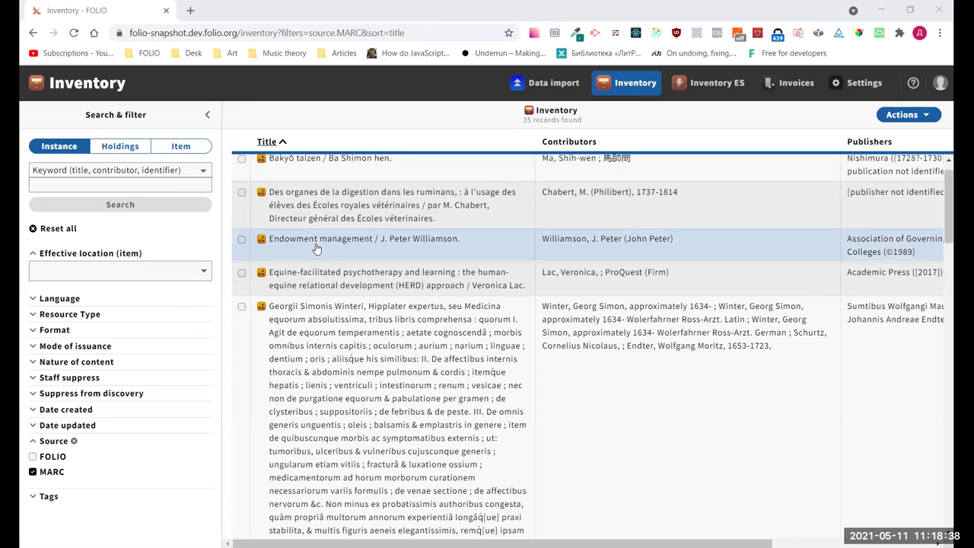
Step: Open the "Endowment management" instance record from the Inventory results and start editing it in quickMARC
scroll(262, 220, "up", 1)
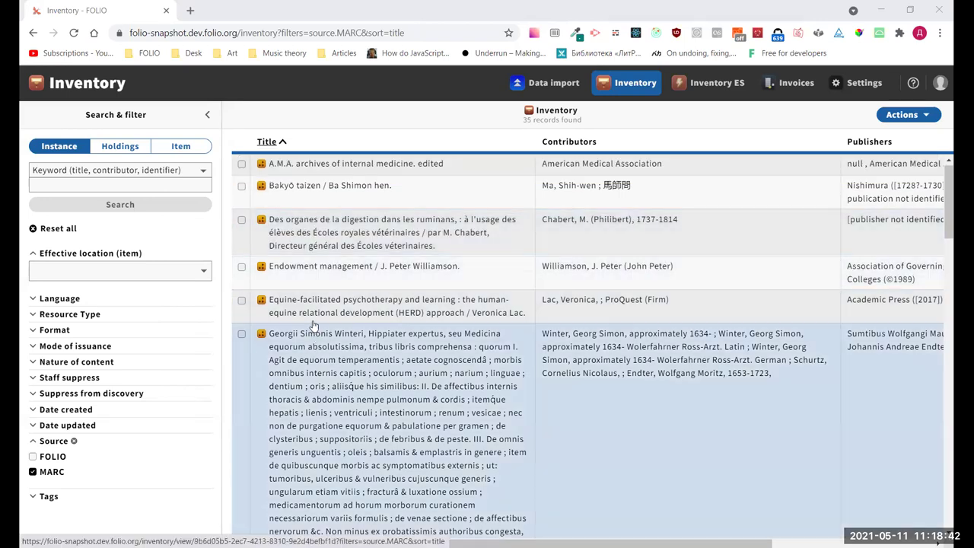
scroll(312, 306, "down", 1)
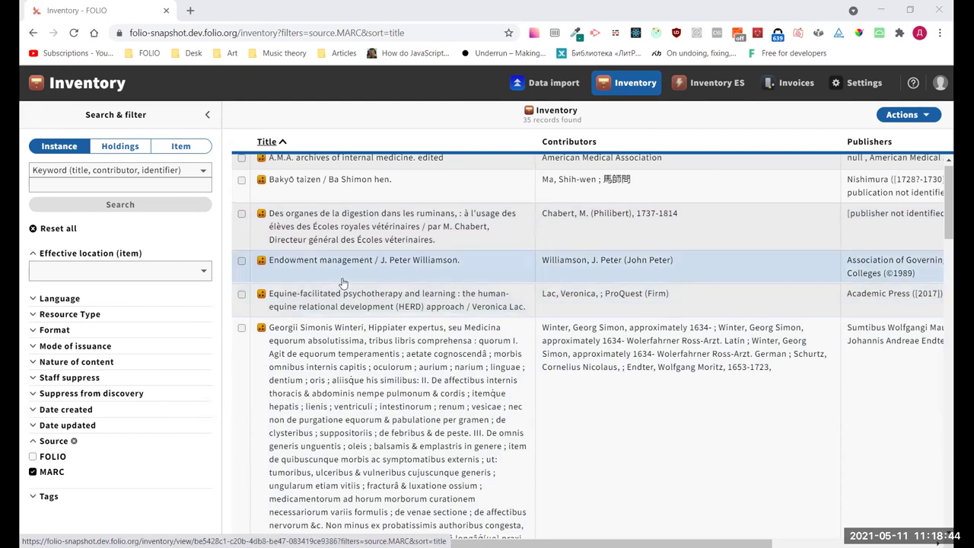
scroll(293, 257, "down", 1)
left_click(302, 259)
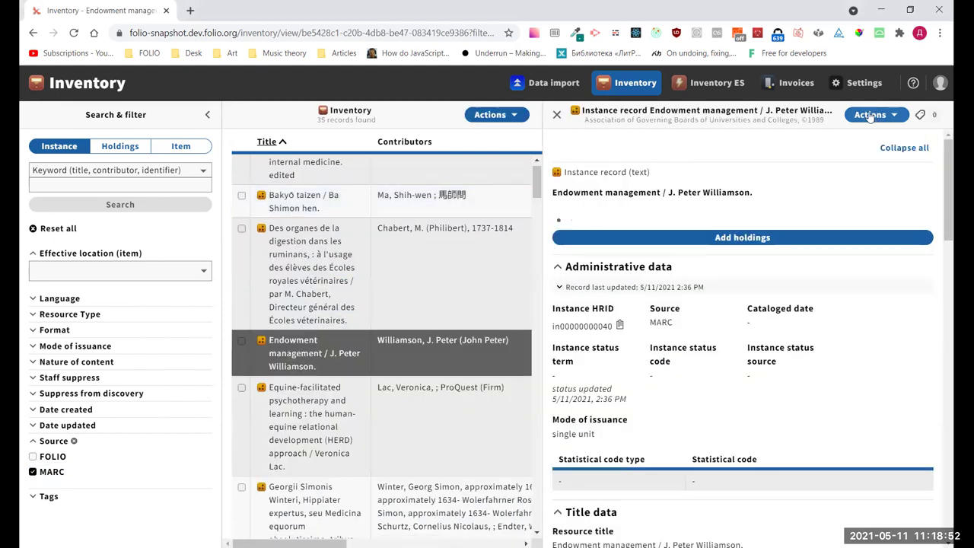
left_click(865, 118)
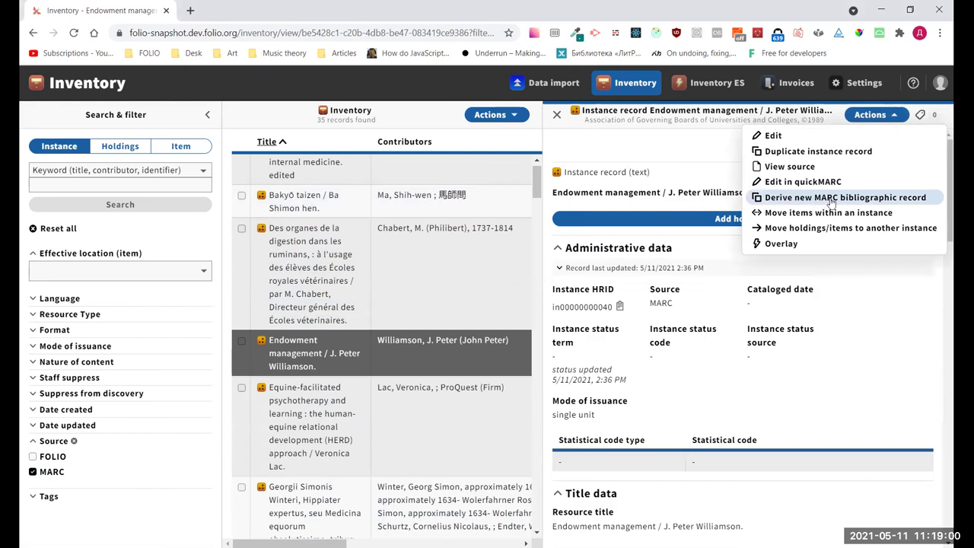
left_click(779, 183)
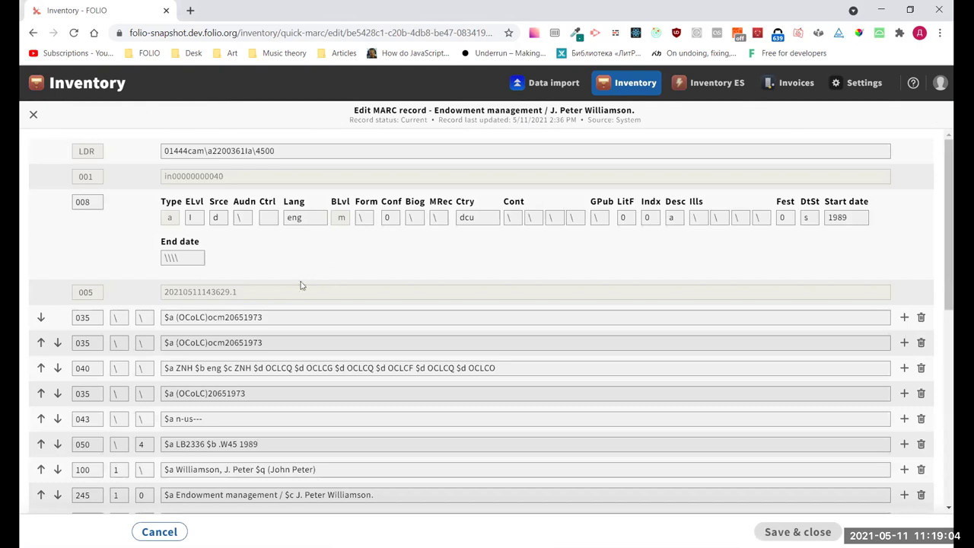
Step: Insert a new field after the first 035 row of the MARC record and set its tag to 006
scroll(300, 266, "down", 3)
scroll(301, 264, "down", 7)
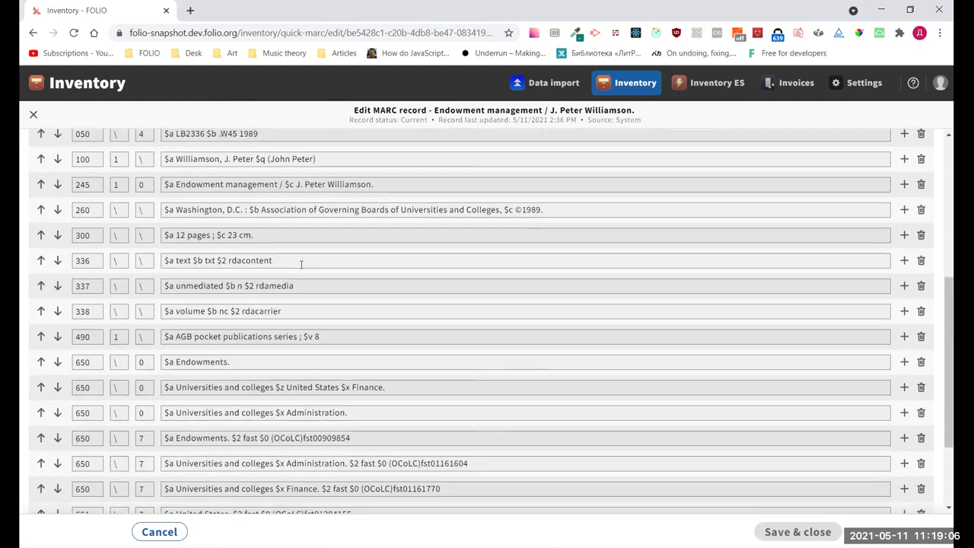
scroll(301, 269, "up", 10)
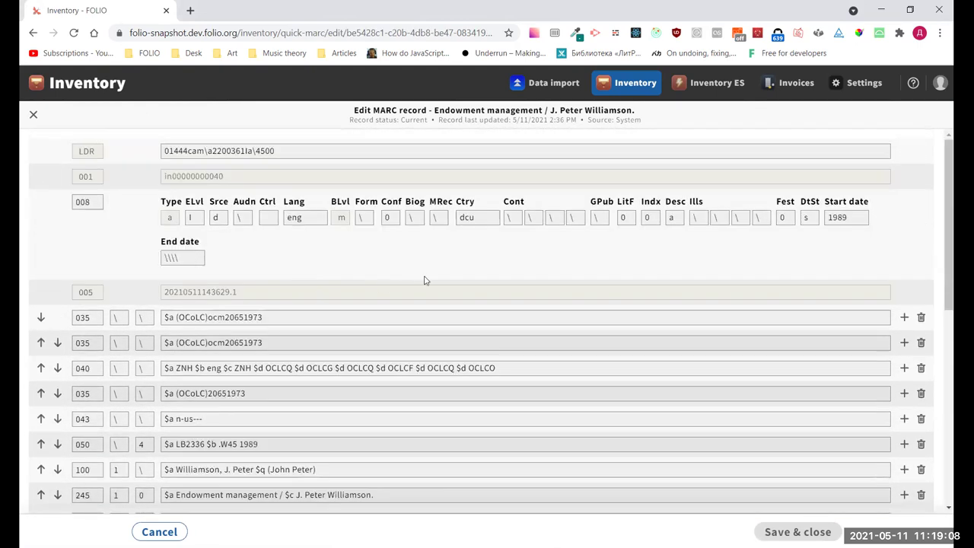
left_click(904, 317)
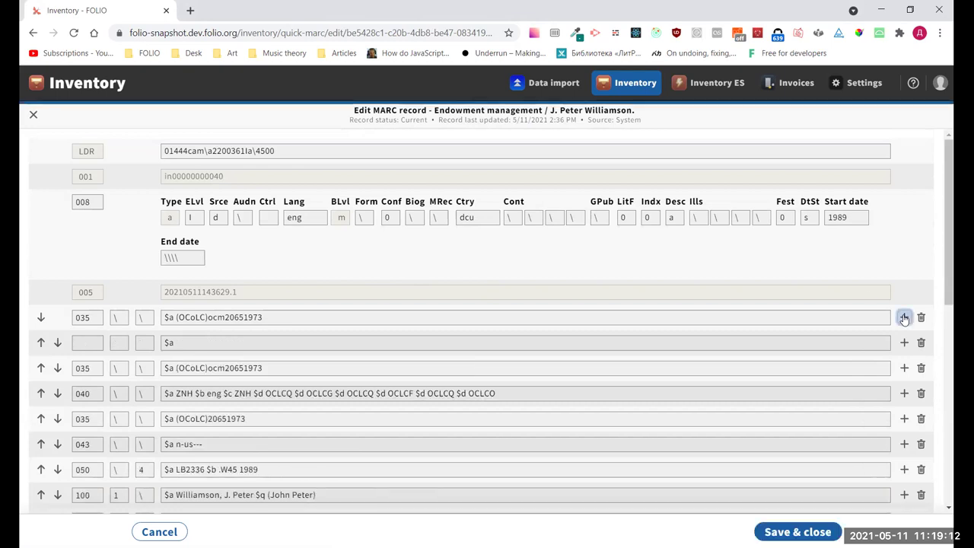
left_click(170, 342)
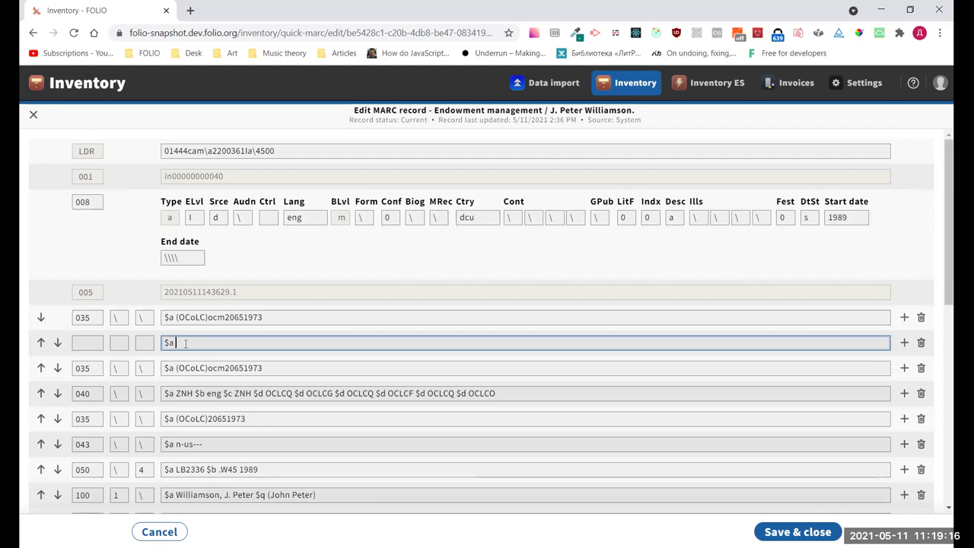
left_click(92, 344)
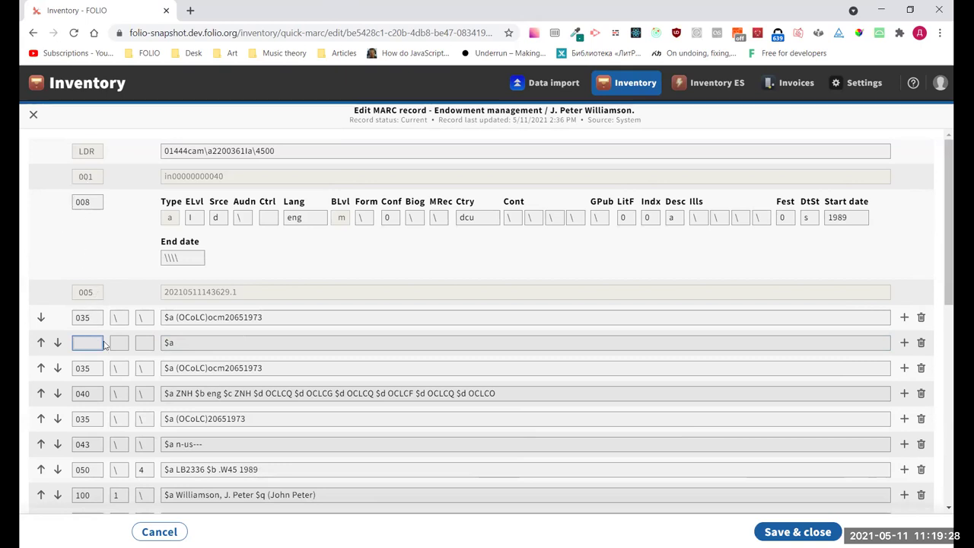
type("006")
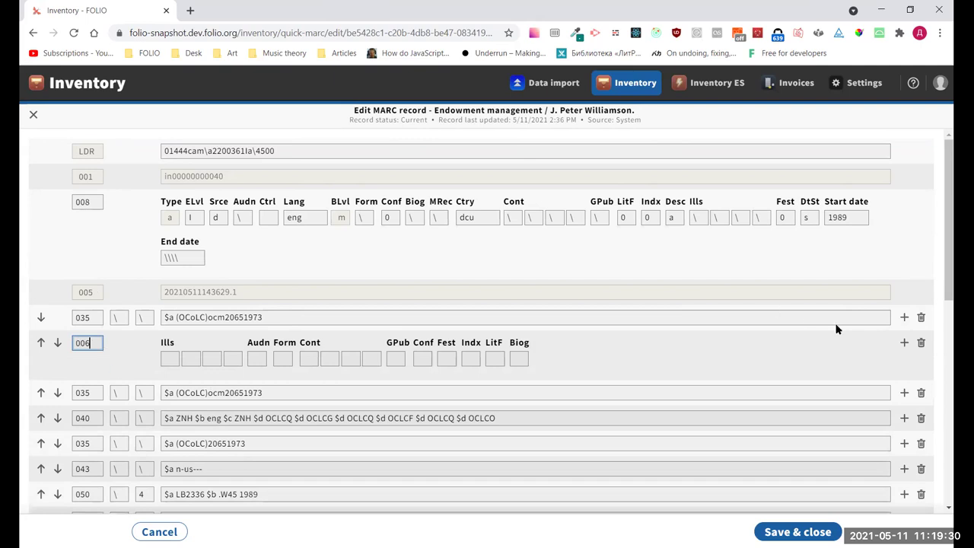
Step: Insert another field below the 006 row and set its tag to 007
left_click(904, 342)
left_click(80, 390)
type("007")
scroll(237, 357, "down", 1)
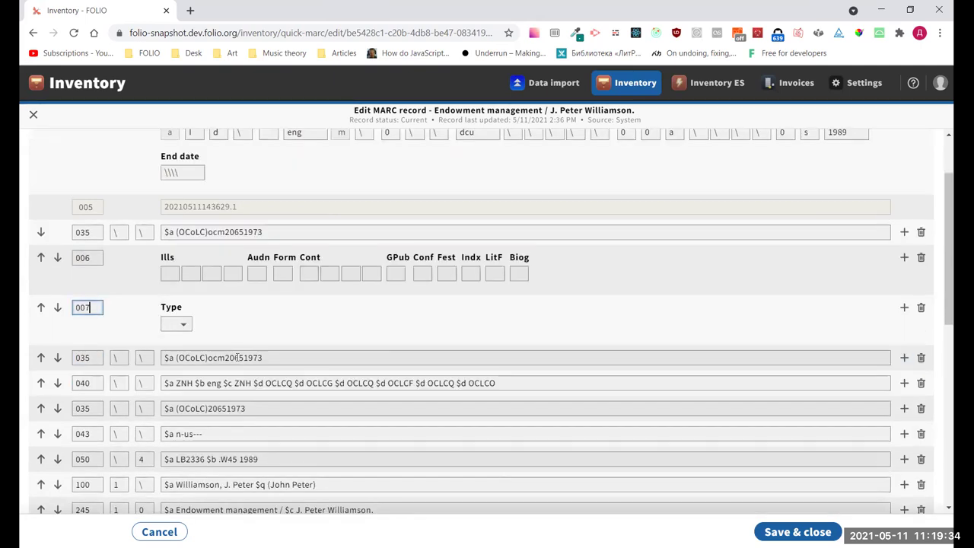
Step: Look through the record's remaining fields and highlight the $a subfield marker in the 043 field
scroll(238, 357, "down", 5)
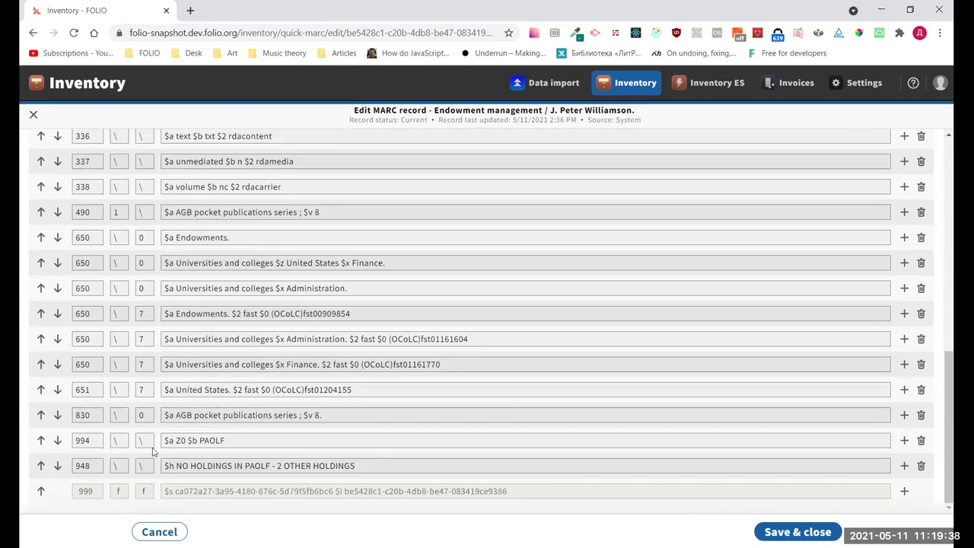
scroll(156, 381, "up", 2)
scroll(157, 316, "down", 1)
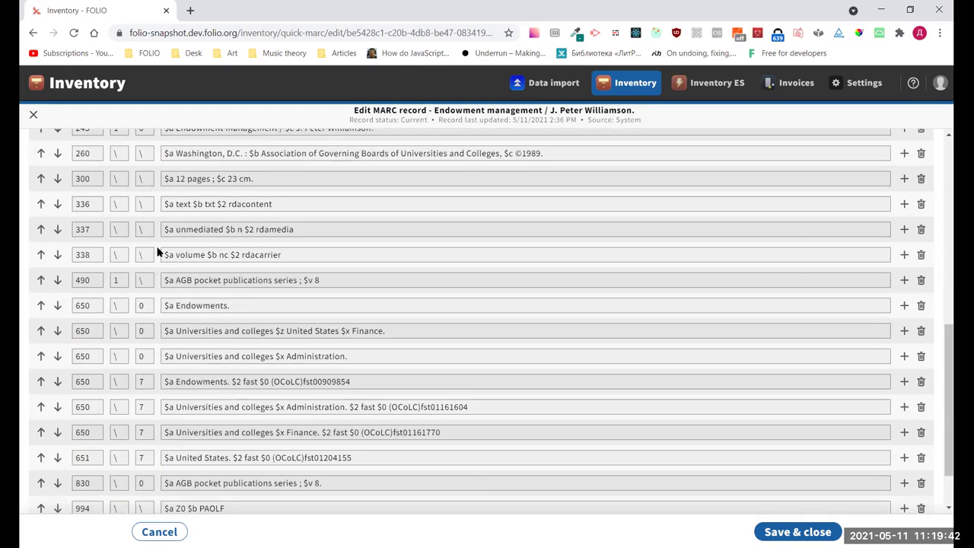
scroll(169, 350, "up", 4)
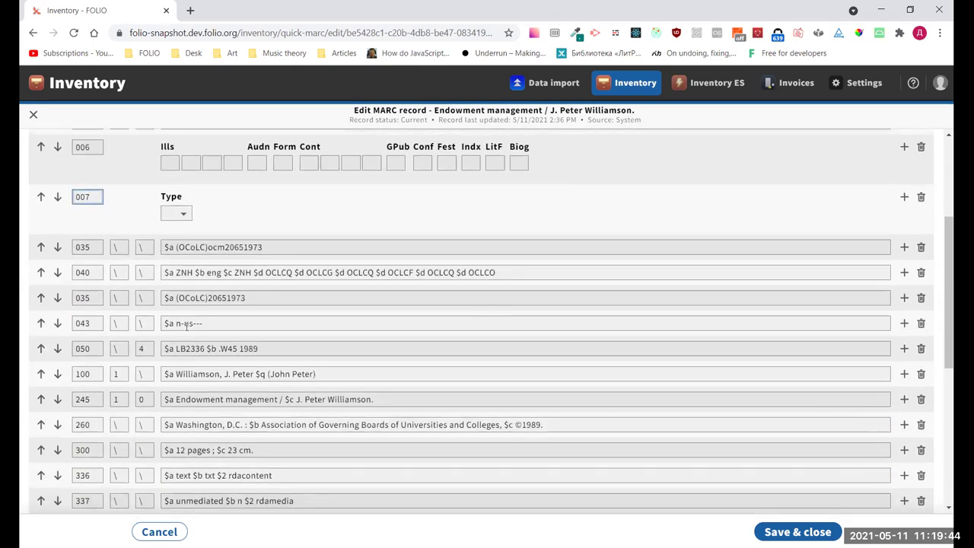
left_click(172, 323)
double_click(171, 323)
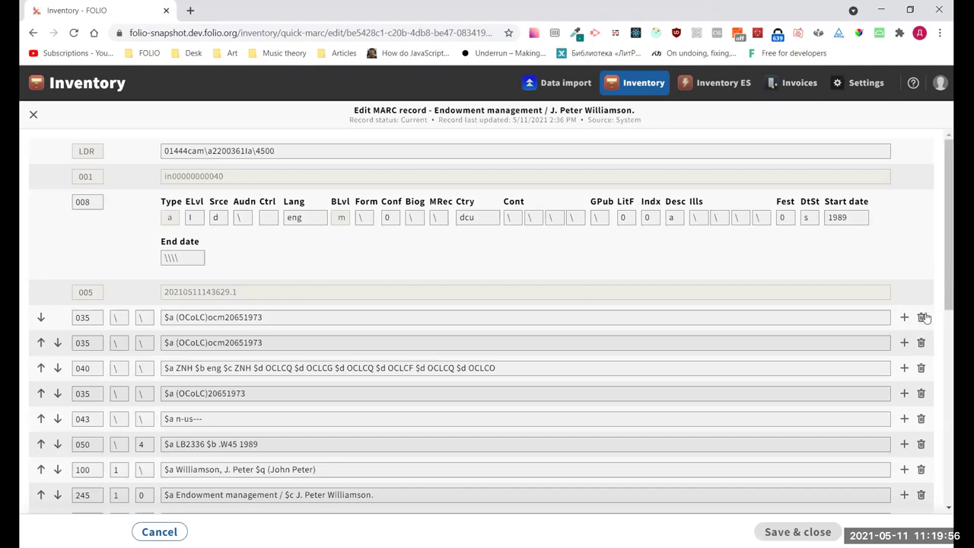
Step: Insert a 035 field with the content "$a Testing autocomplete" after the first 035 row, and add another row below it
left_click(904, 316)
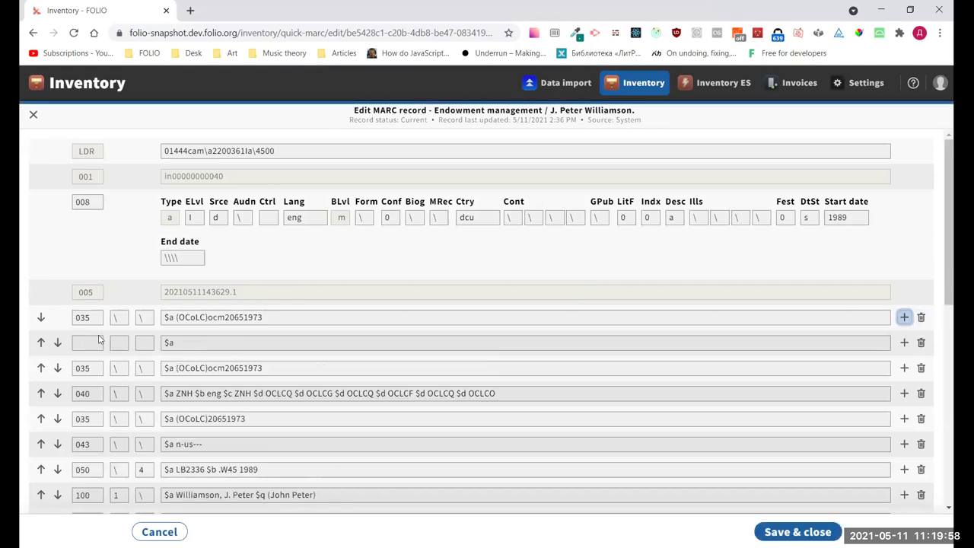
key("Tab")
key("Tab")
key("Tab")
key("Tab")
type("035")
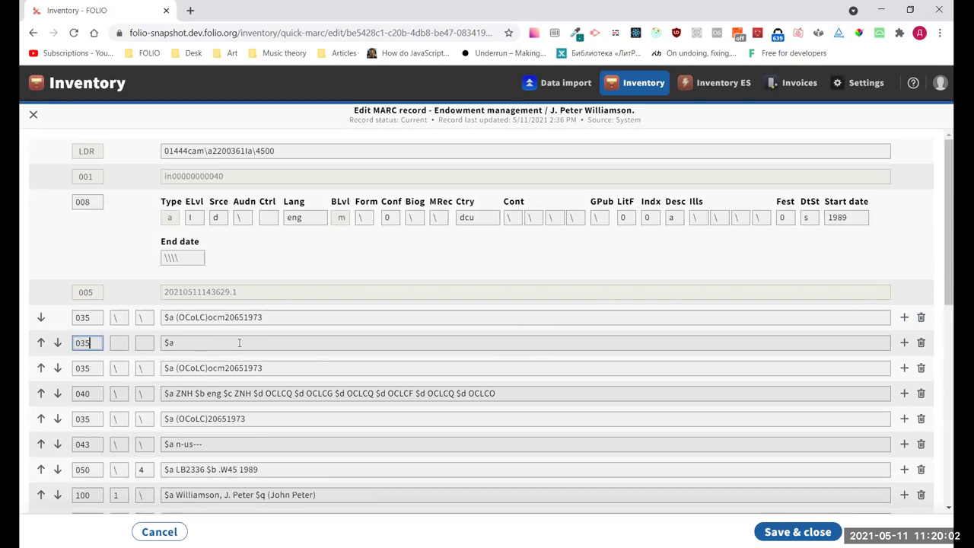
left_click(239, 343)
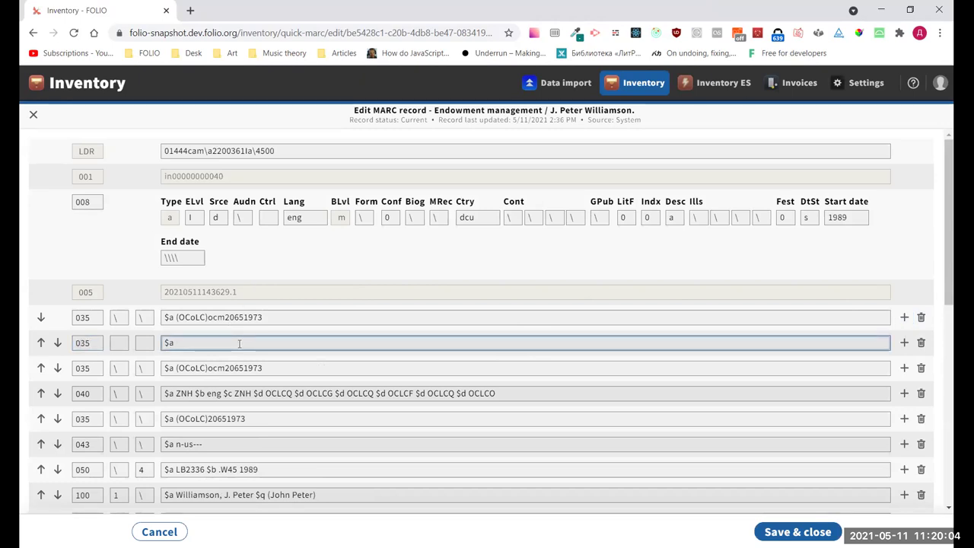
type("Testing")
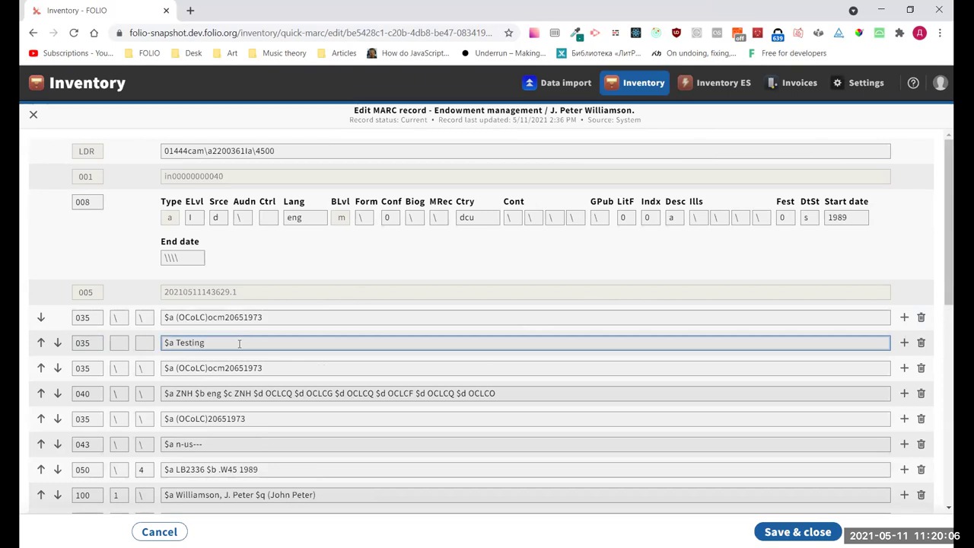
type(" autocomplete")
left_click(904, 342)
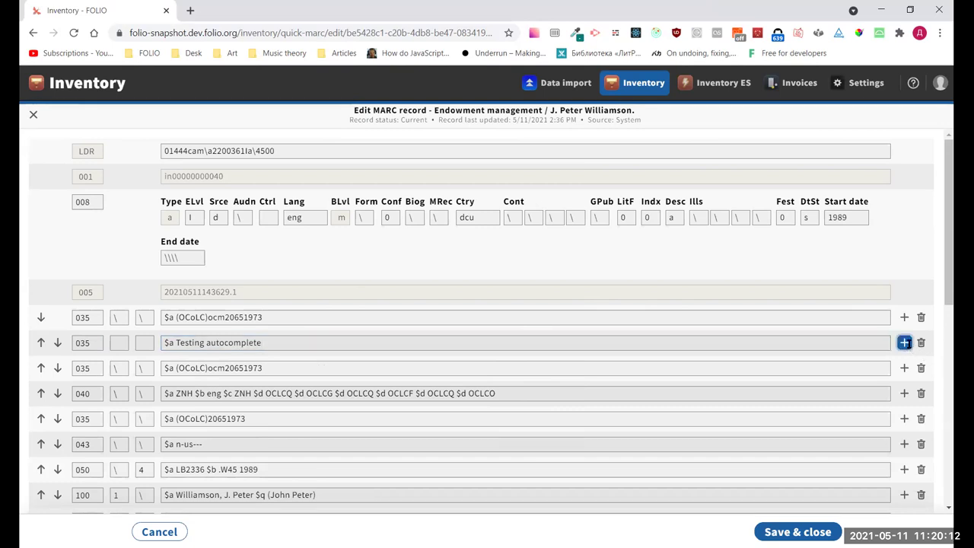
Step: Set the empty row's tag to 019 and its content to "$c Testing autocomplete 2"
scroll(137, 366, "down", 10)
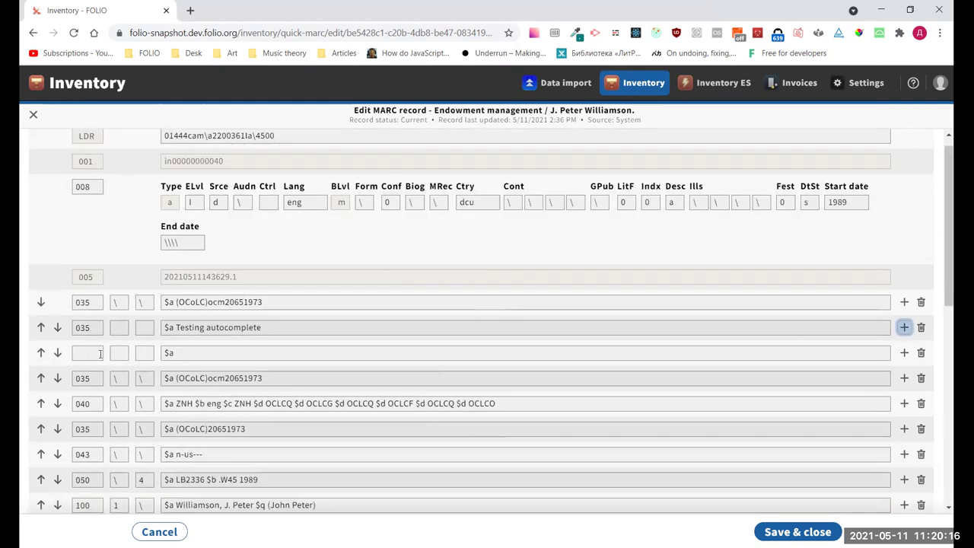
scroll(138, 365, "up", 10)
left_click(95, 353)
type("0")
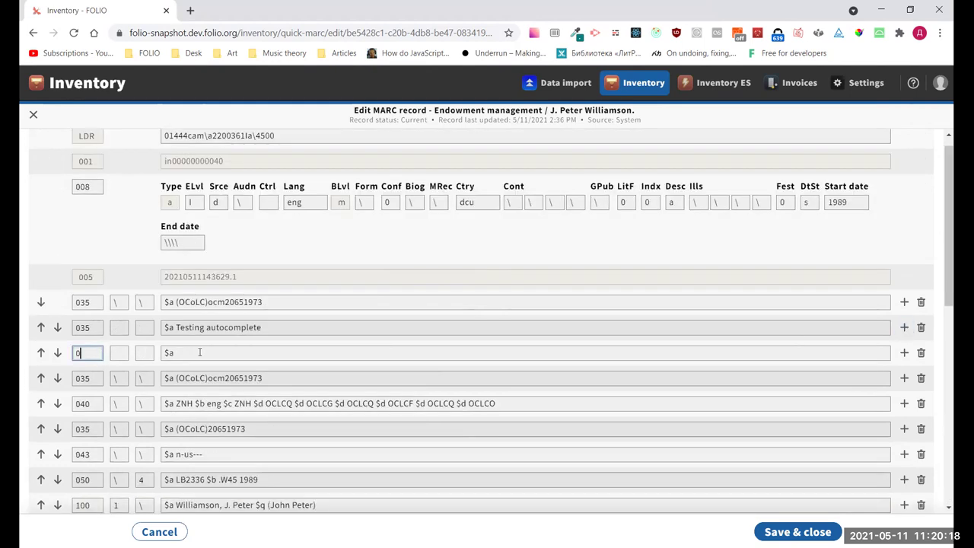
type("19")
left_click(199, 353)
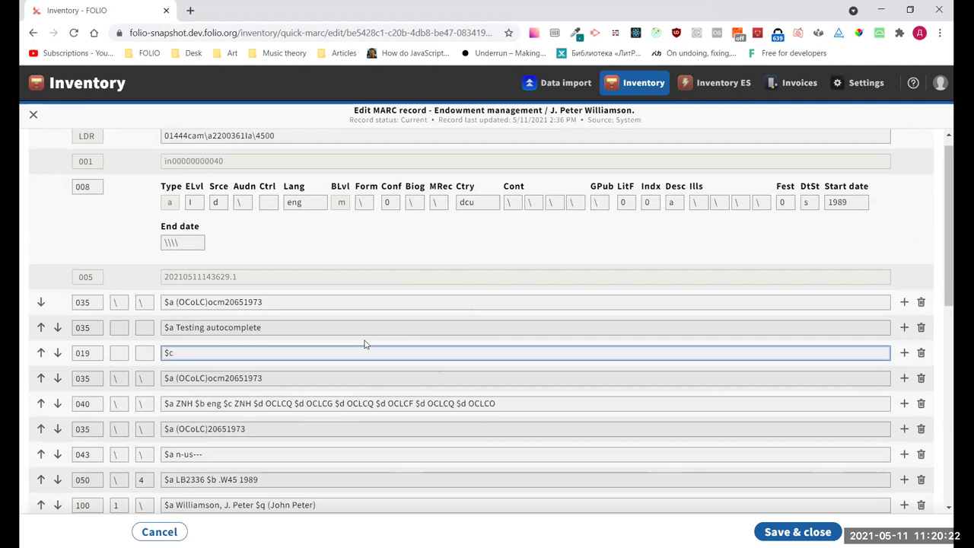
type("c")
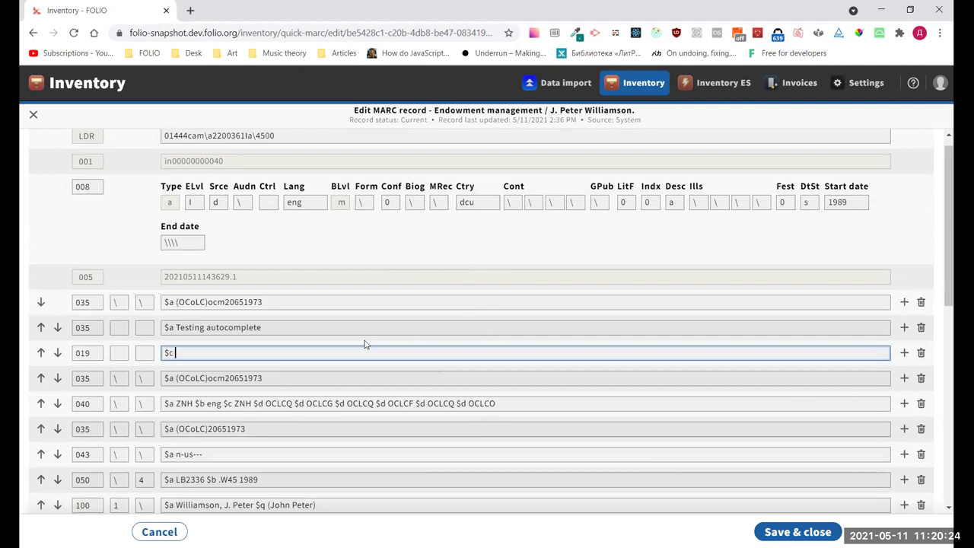
type(" Testing autocomplete 2")
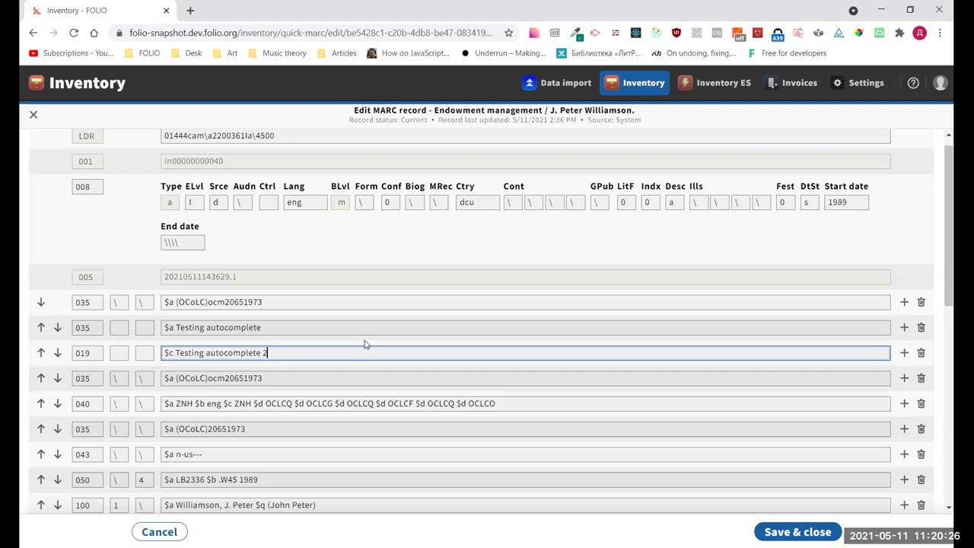
Step: Add a row below the 019 field with tag 035, leave its content blank, and save the MARC record
left_click(906, 353)
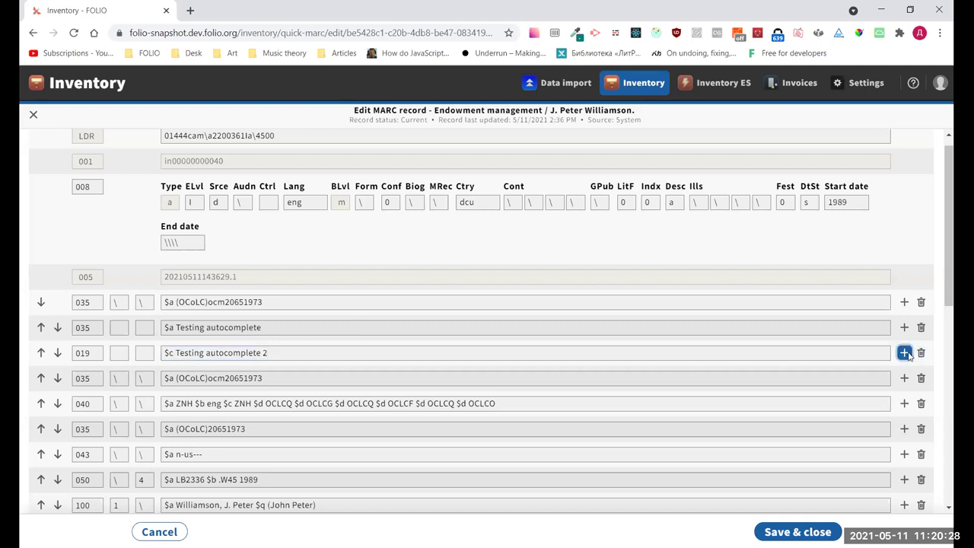
left_click(81, 369)
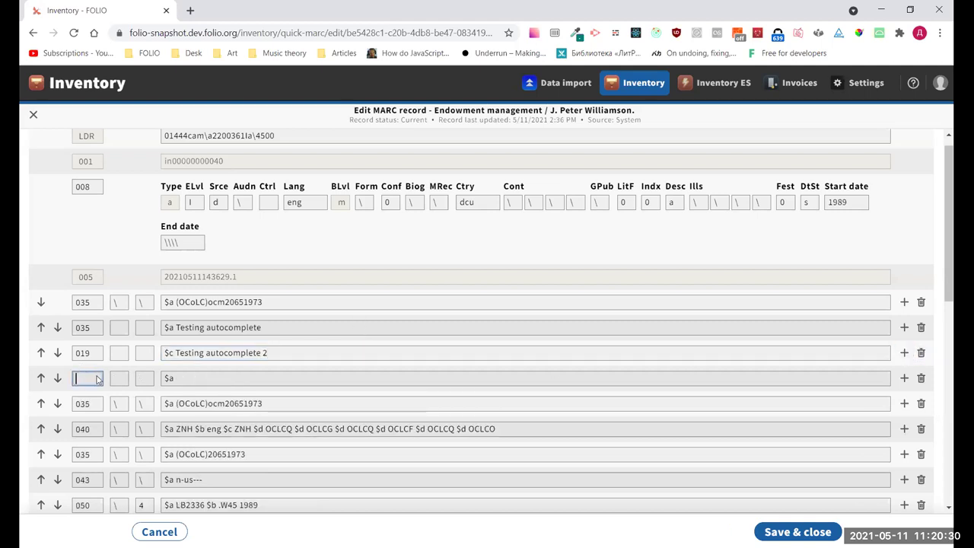
left_click(92, 368)
left_click(92, 378)
type("035")
left_click(799, 529)
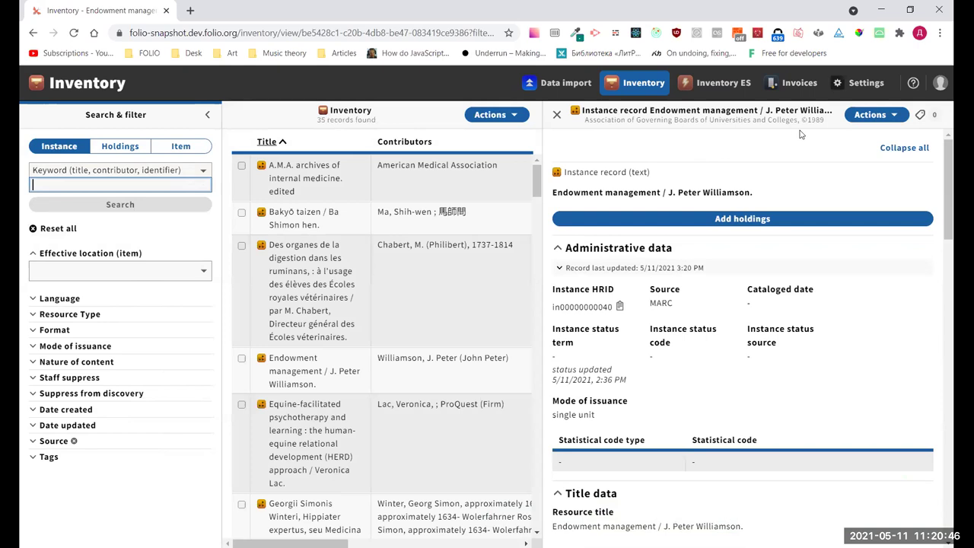
Step: View the saved record's MARC source and highlight the added 035 and 019 "Testing autocomplete" fields
left_click(864, 118)
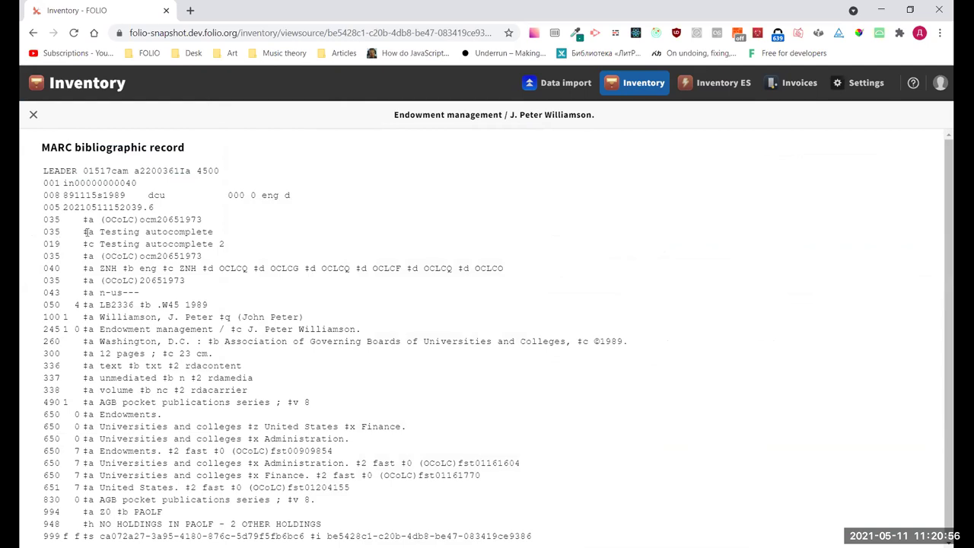
left_click_drag(88, 231, 218, 232)
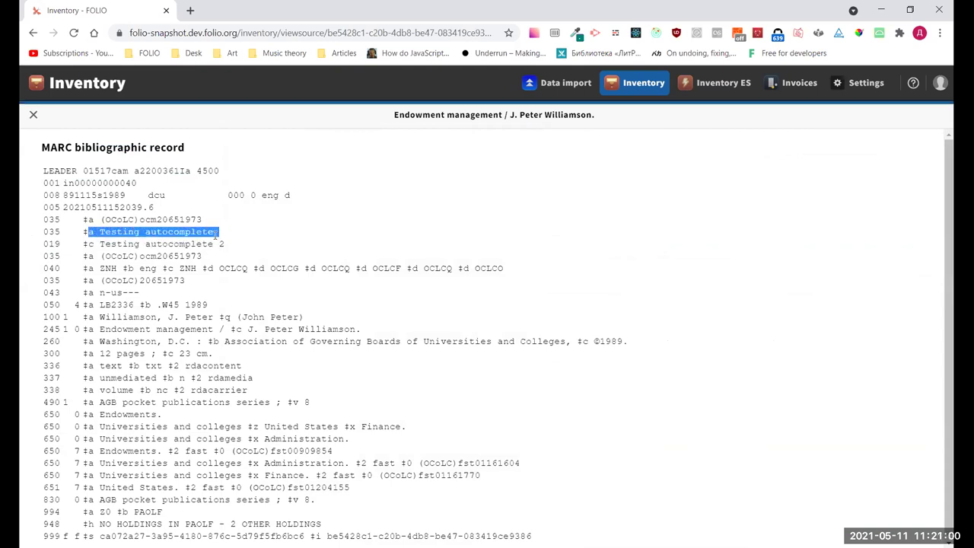
double_click(51, 243)
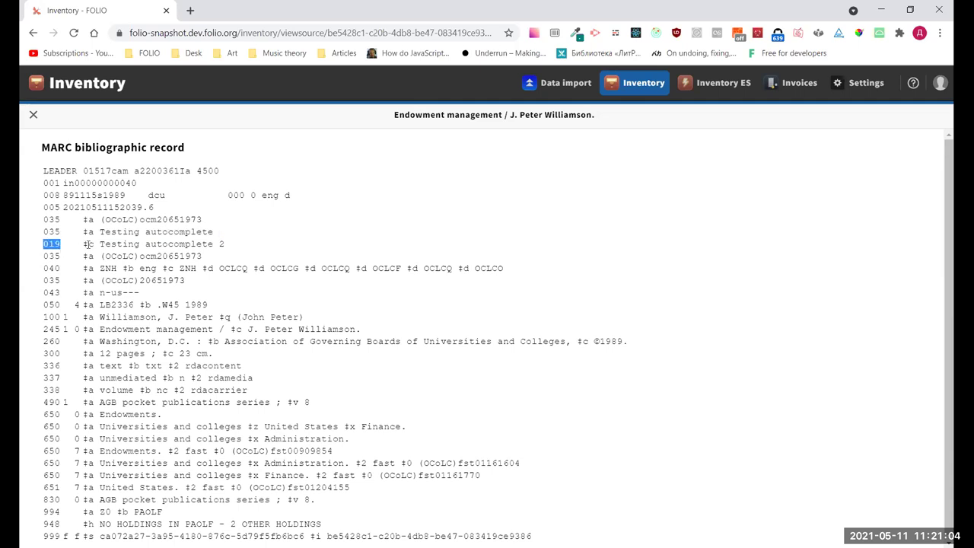
left_click_drag(85, 243, 232, 246)
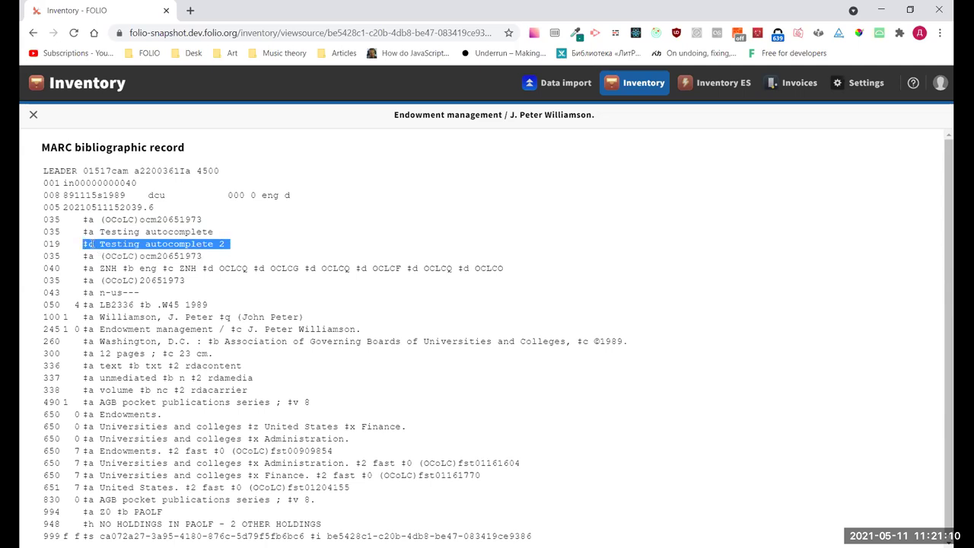
left_click(91, 242)
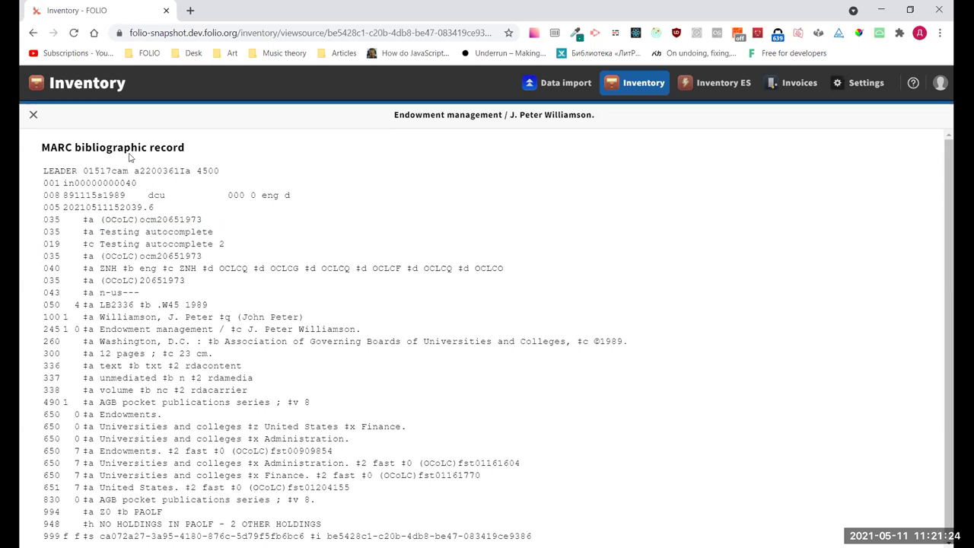
Step: Close the source view and open the "Equine-facilitated psychotherapy and learning" record for editing in quickMARC
left_click(35, 119)
left_click(35, 119)
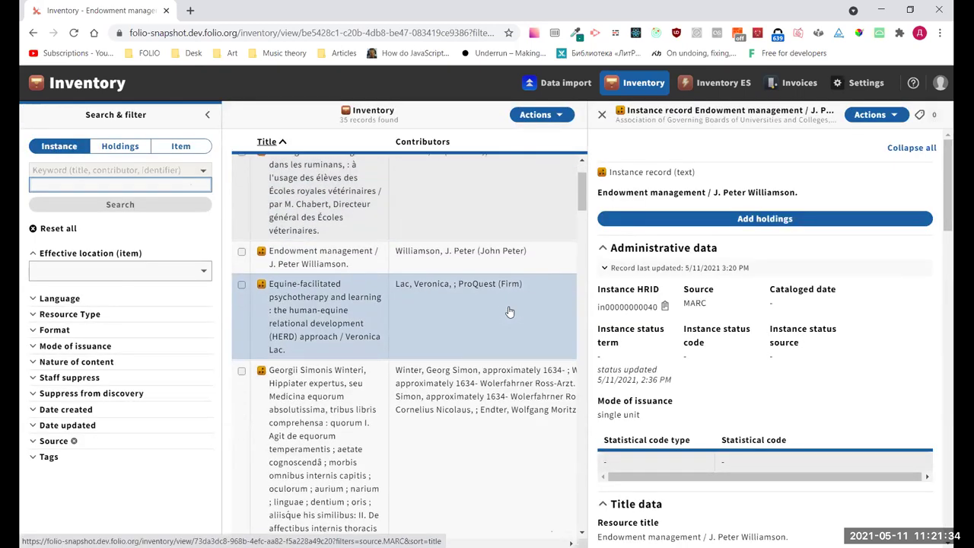
scroll(452, 269, "up", 1)
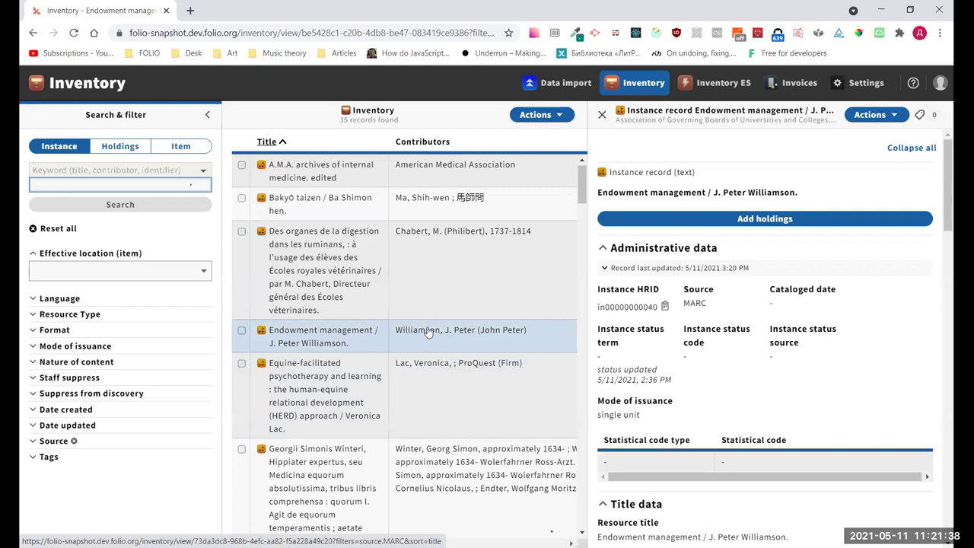
left_click(431, 399)
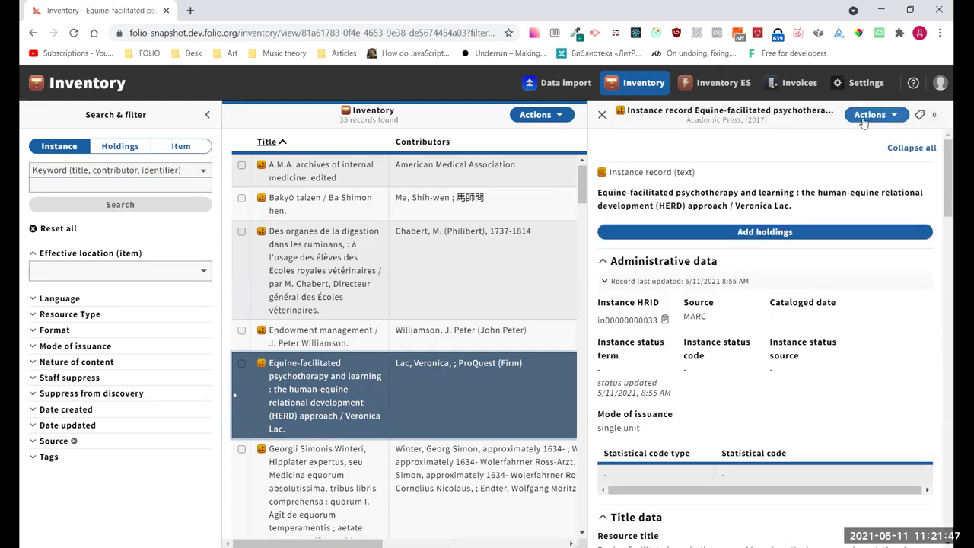
left_click(865, 118)
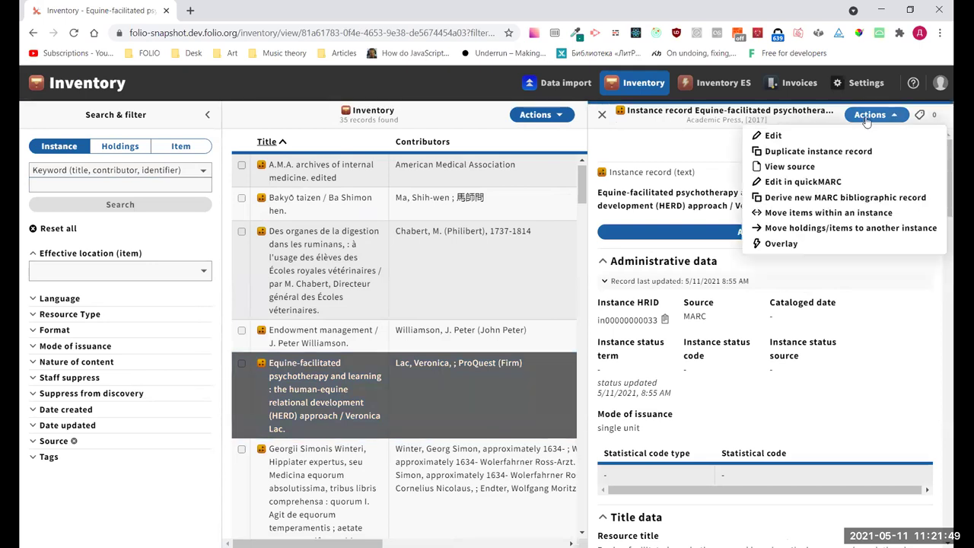
left_click(801, 183)
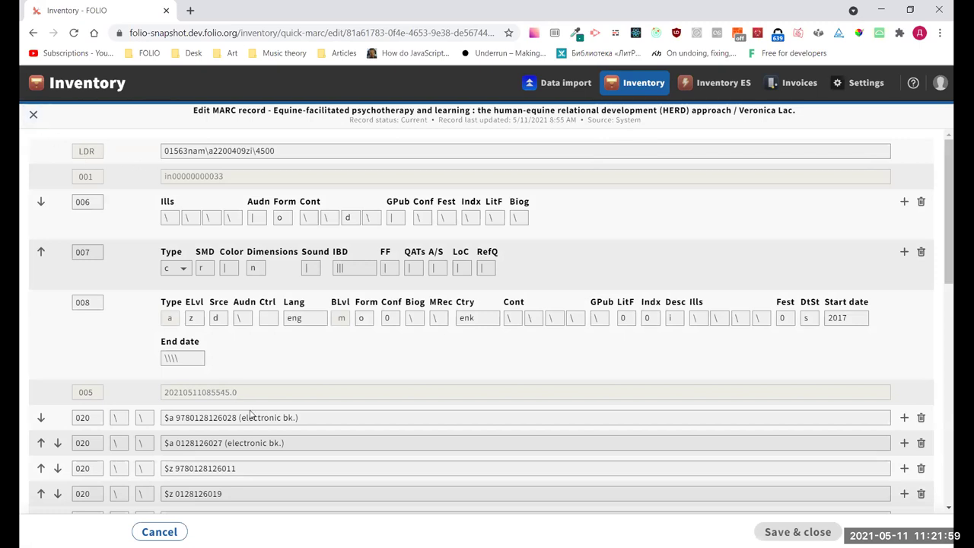
Step: Insert a 035 field with the content "$a Testing" after the "$a 117356" row and save the record
scroll(246, 372, "down", 2)
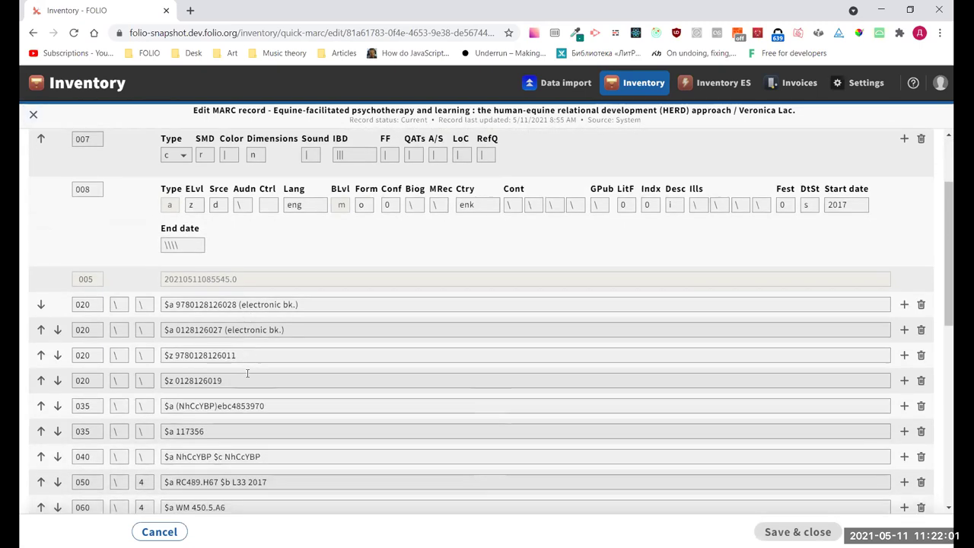
scroll(259, 385, "down", 1)
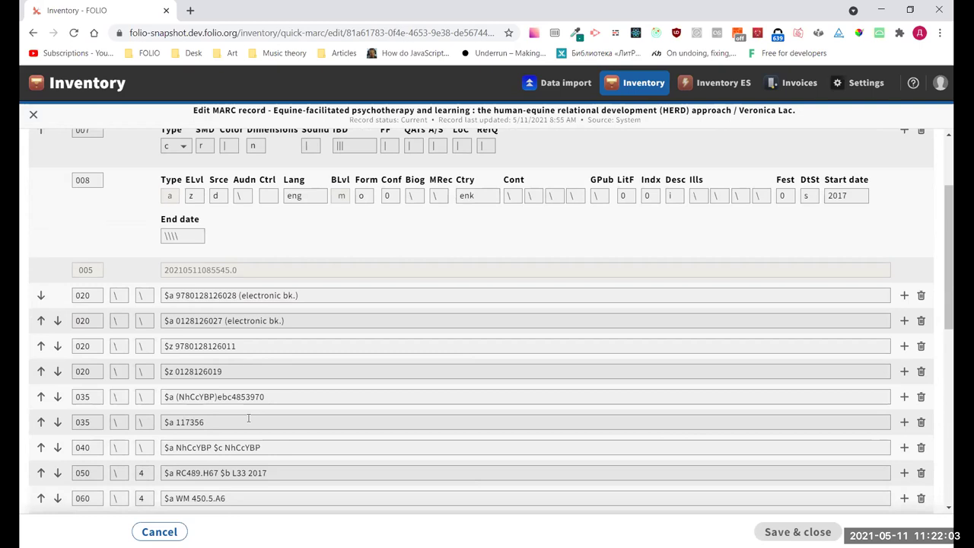
left_click(903, 421)
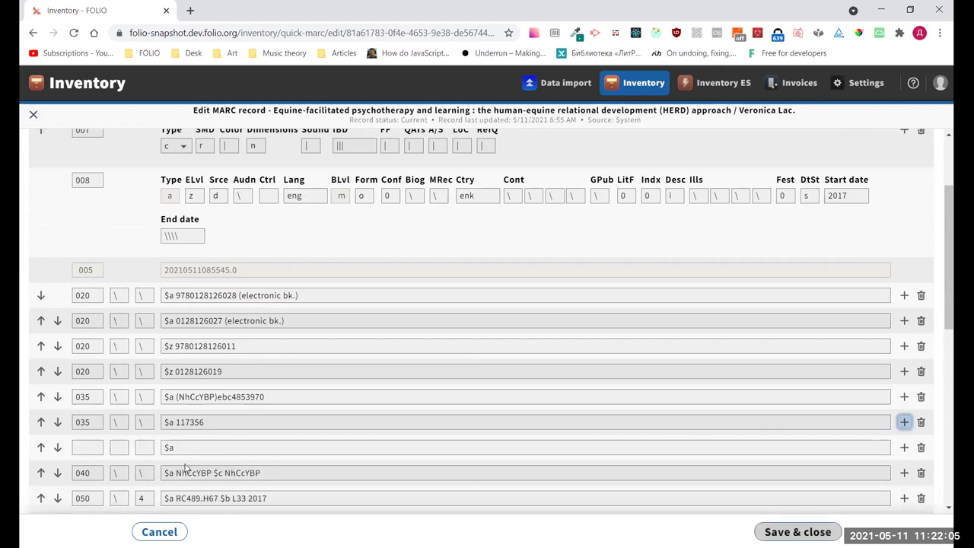
left_click(76, 448)
type("035")
left_click(188, 449)
type("Testing")
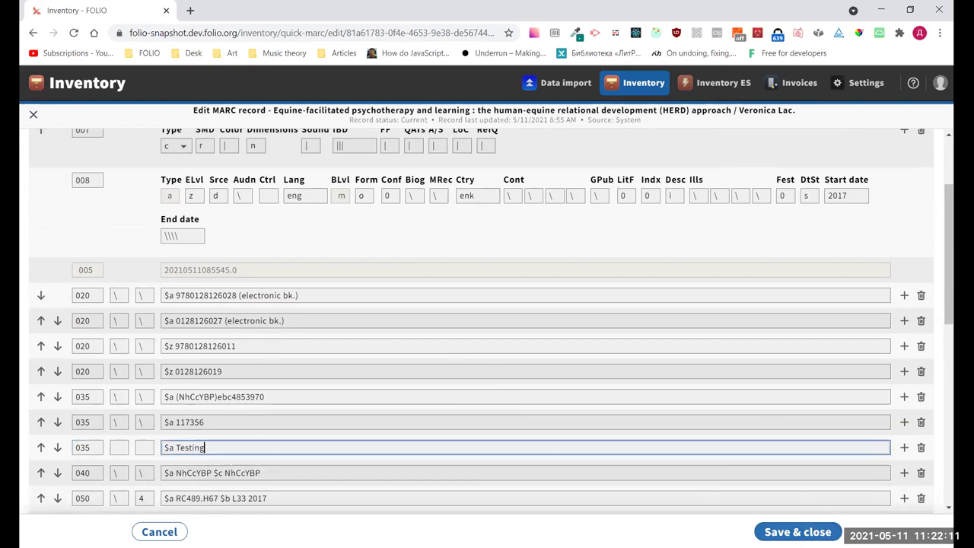
left_click(798, 531)
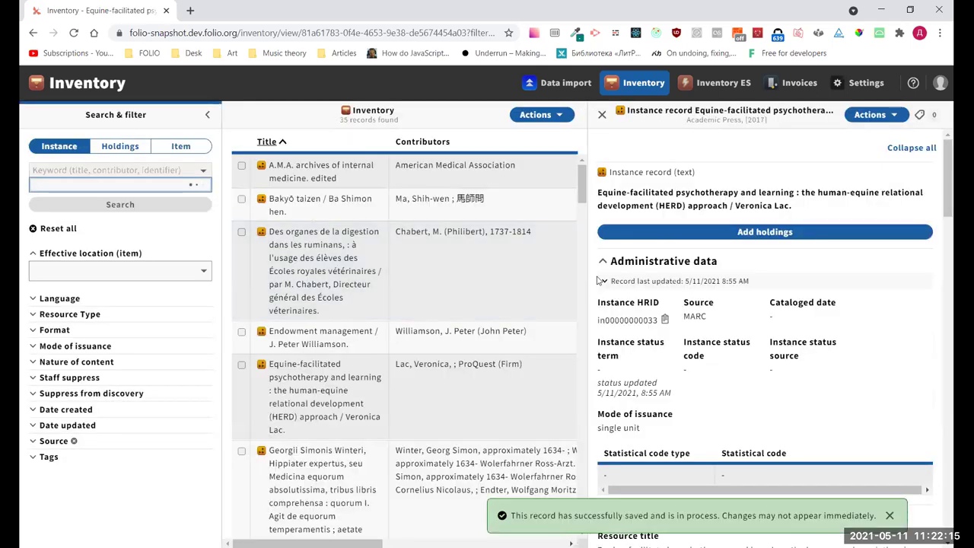
Step: Reopen the record in quickMARC, compare its source name in the header with the logged-in account, and close the editor
left_click(880, 121)
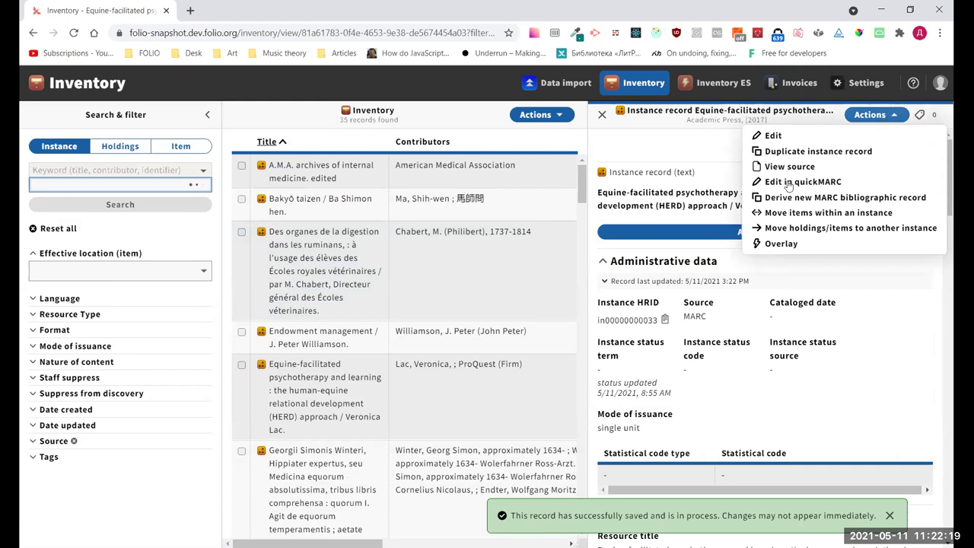
key("Return")
left_click_drag(575, 120, 602, 120)
left_click(603, 121)
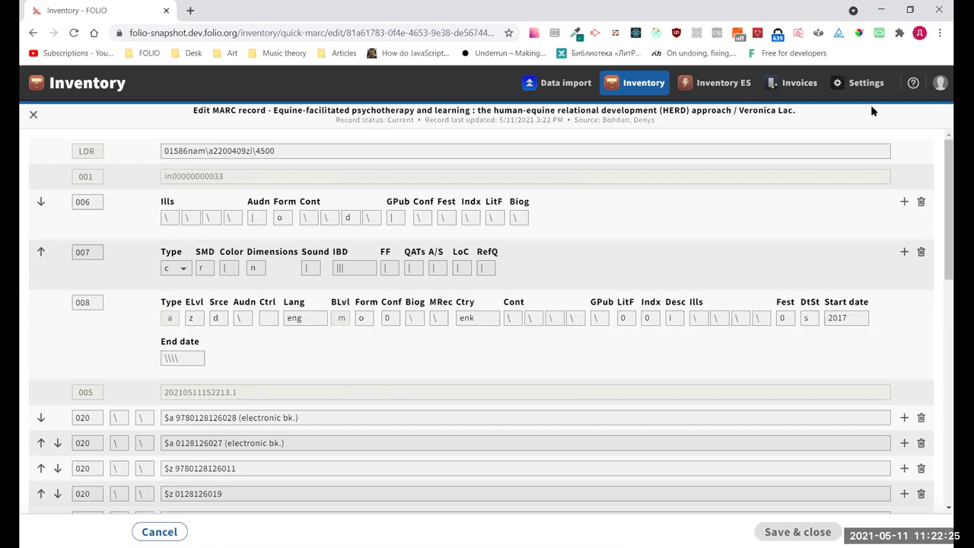
left_click(941, 84)
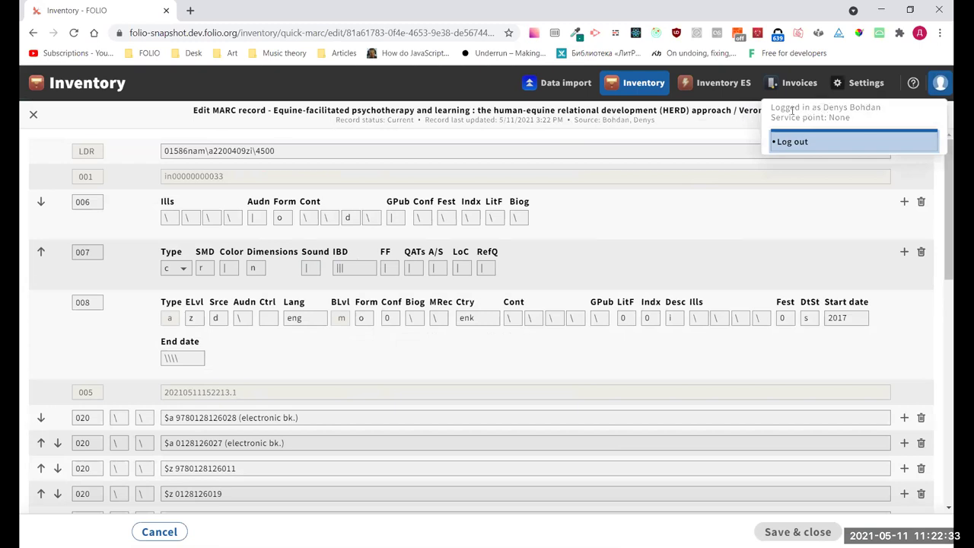
left_click(679, 128)
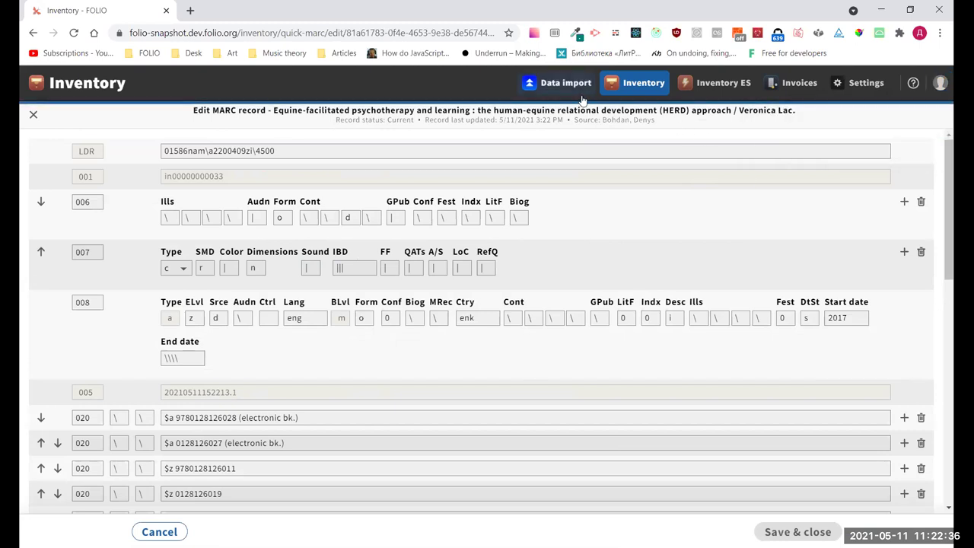
left_click(34, 116)
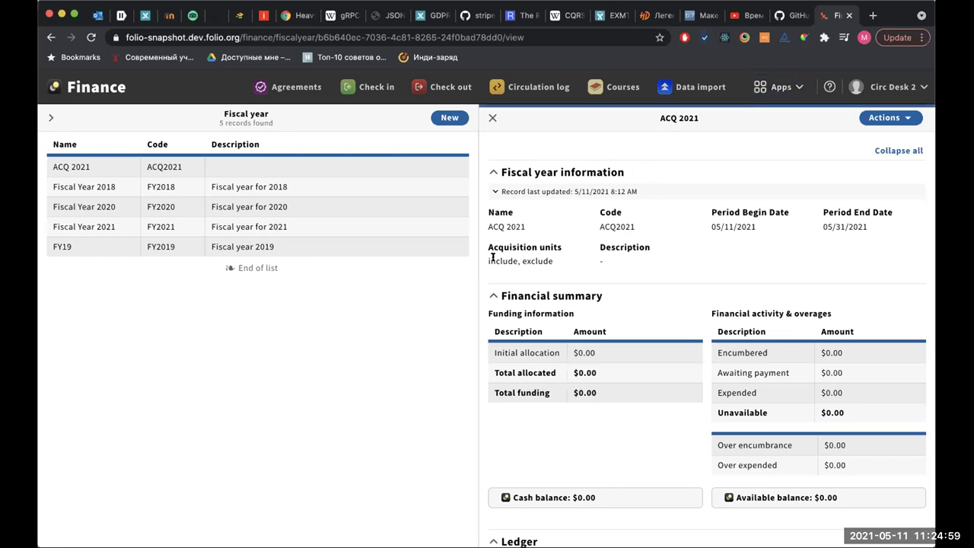
Step: Review the restricted actions and assigned users of the include and exclude acquisition units in Settings
left_click(780, 87)
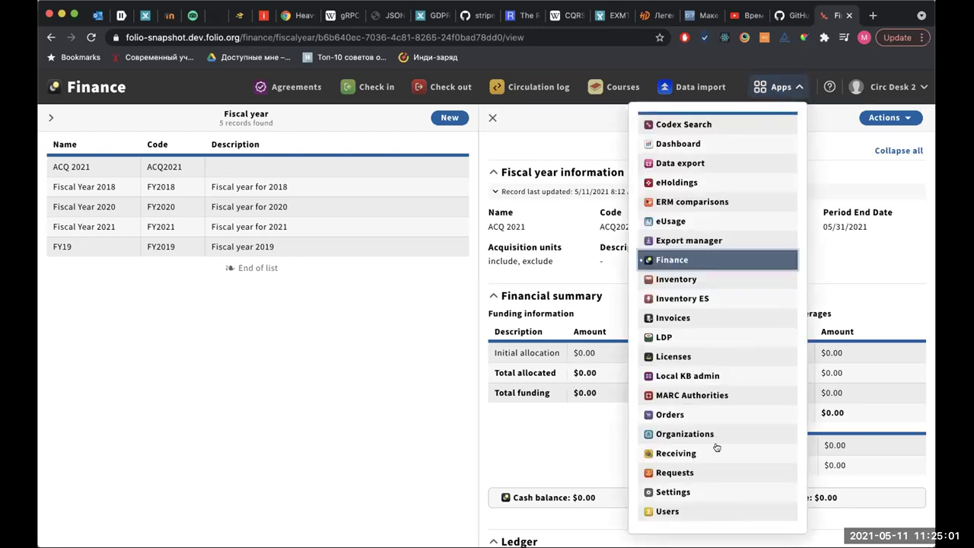
left_click(689, 491)
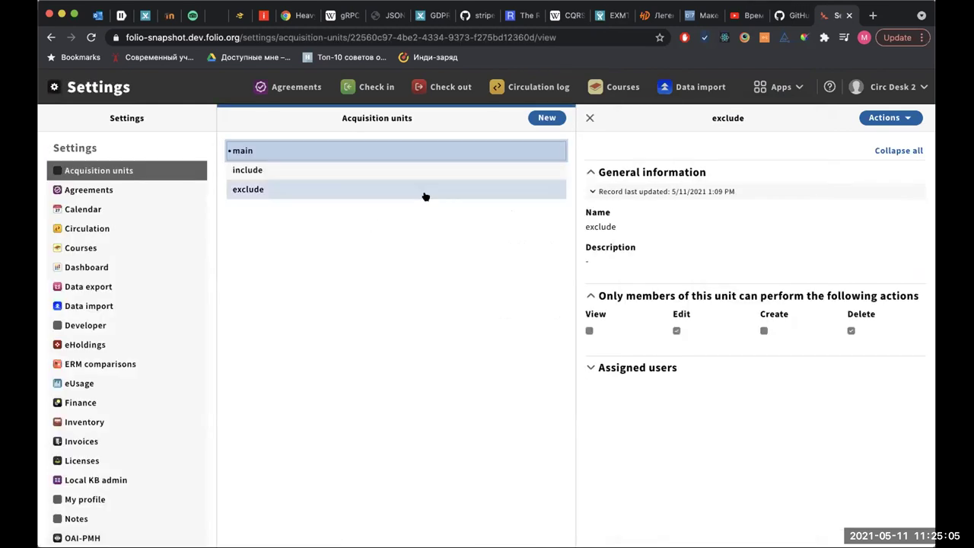
left_click(416, 170)
left_click(628, 368)
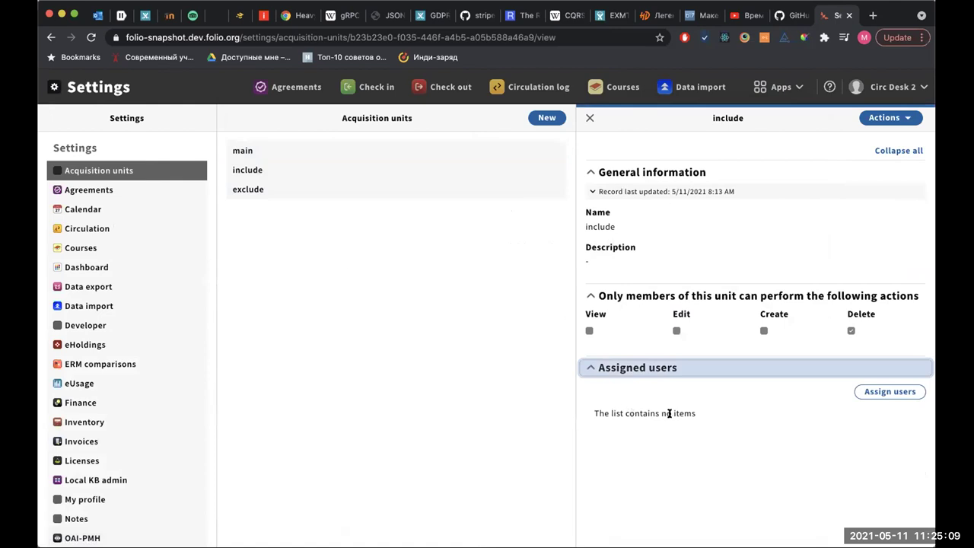
left_click(397, 183)
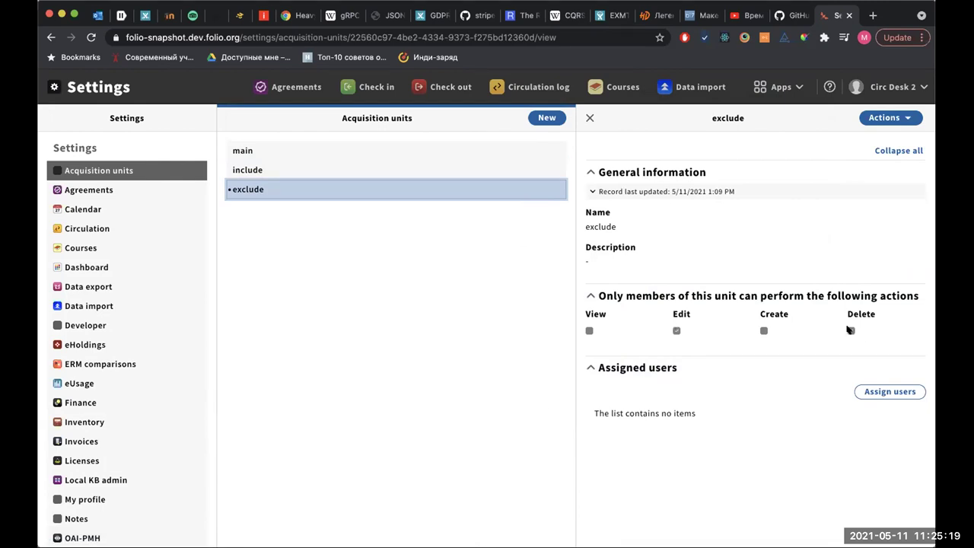
Step: Switch to Finance and check whether editing and deleting are available for the ACQ 2021 fiscal year
left_click(775, 85)
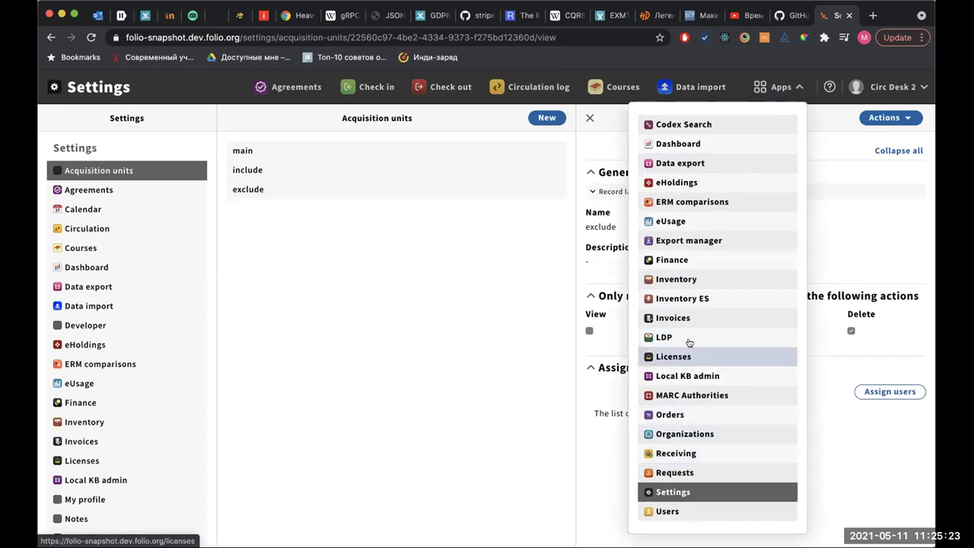
left_click(684, 259)
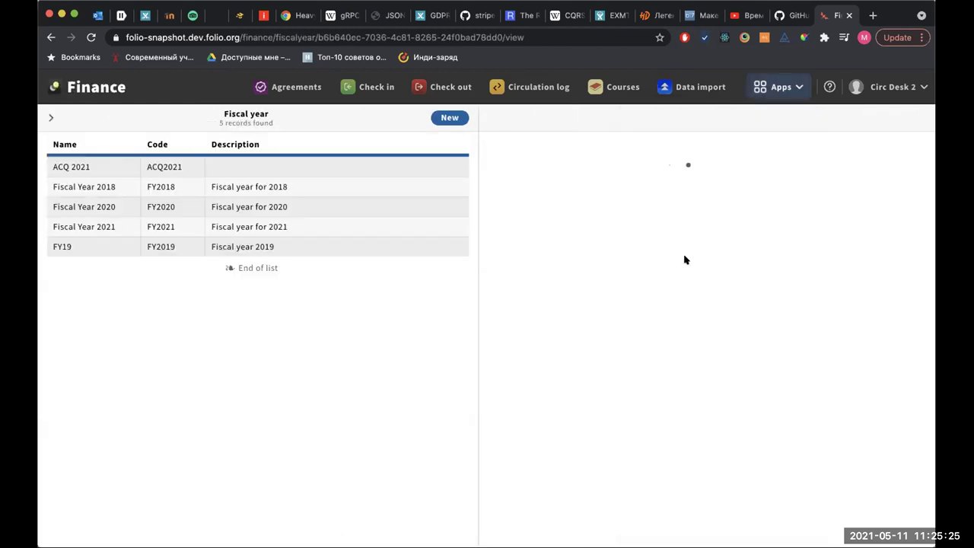
left_click(882, 119)
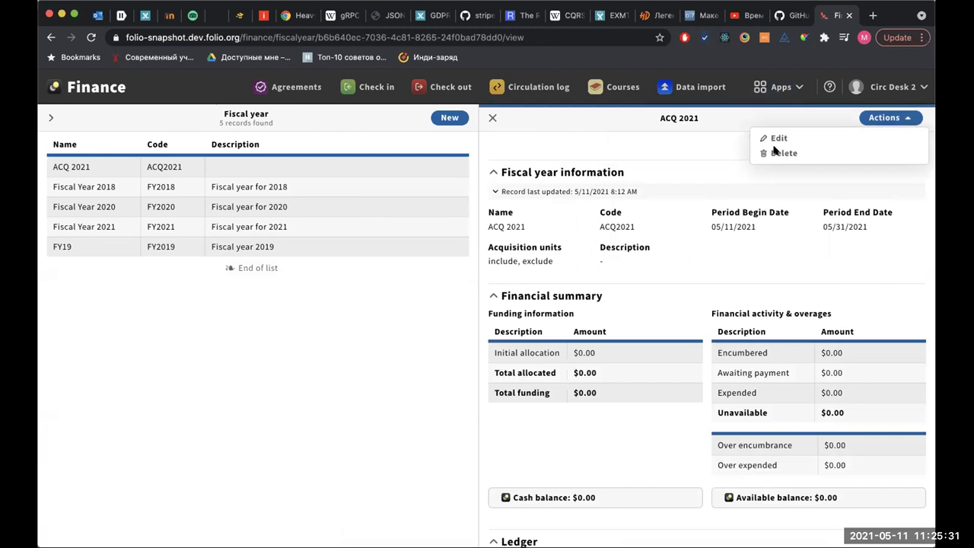
left_click(705, 152)
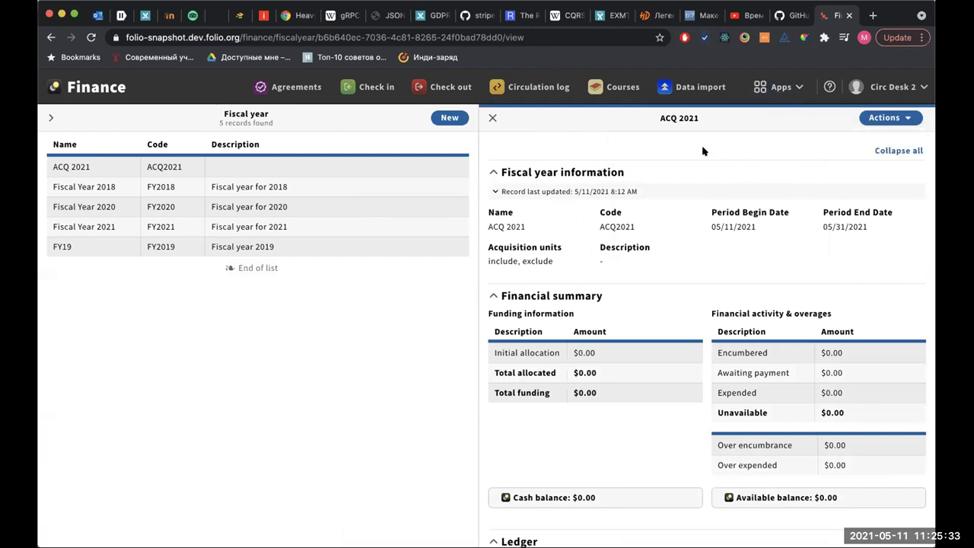
Step: Return to the acquisition unit settings, search users for "diku", and assign the staff administrator account to the include unit
left_click(767, 99)
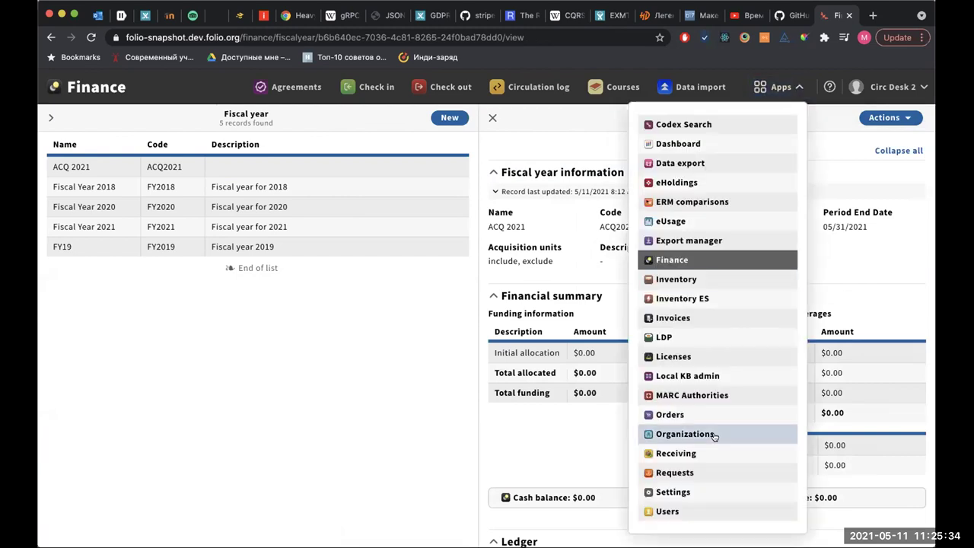
left_click(674, 493)
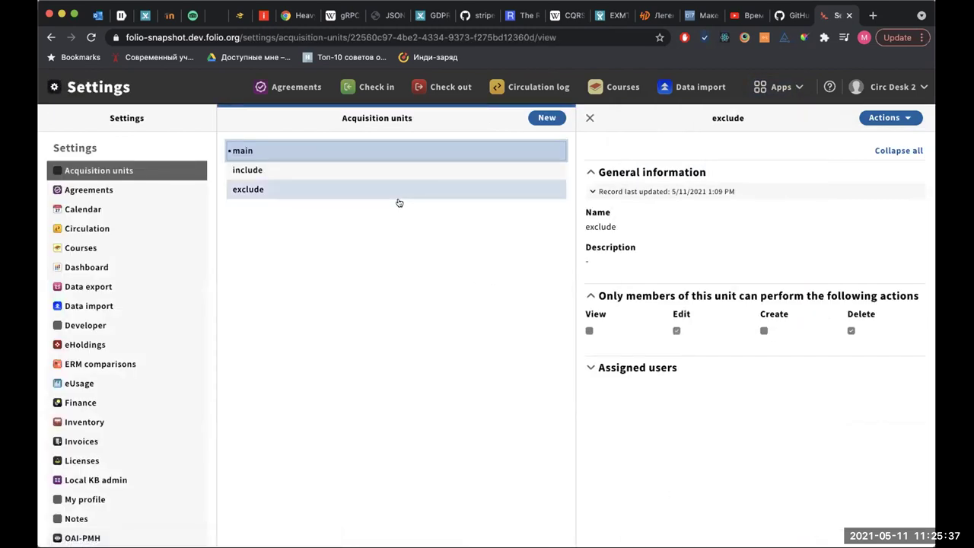
left_click(376, 171)
left_click(621, 368)
left_click(886, 391)
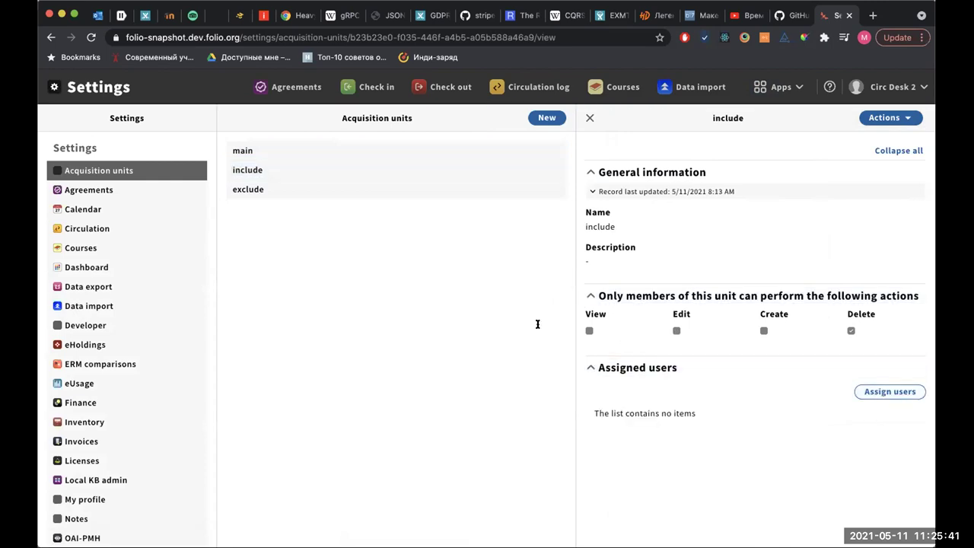
type("diku")
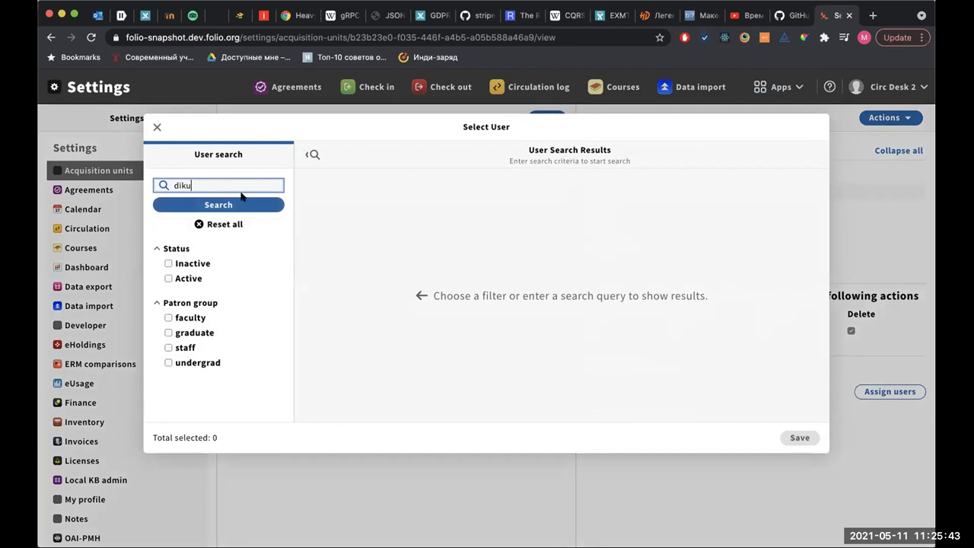
left_click(229, 204)
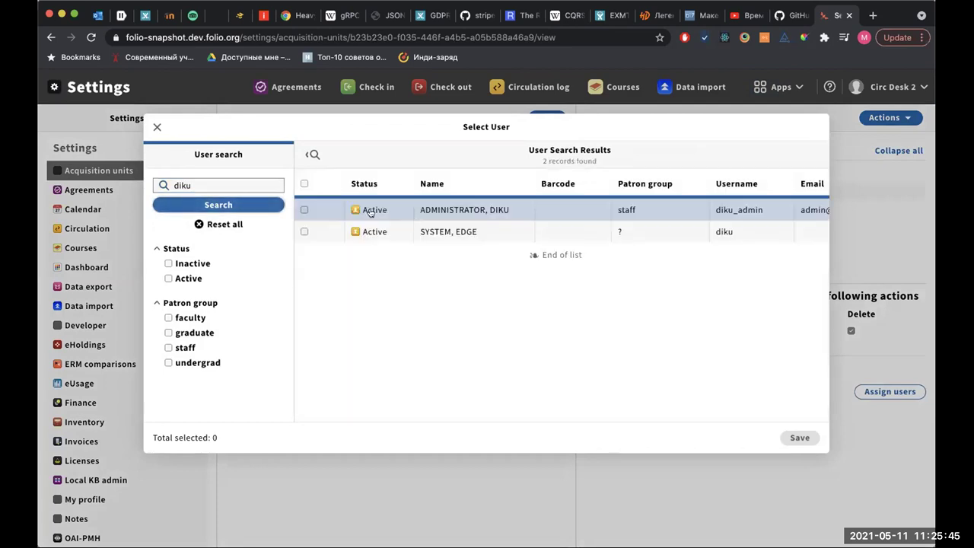
left_click(304, 209)
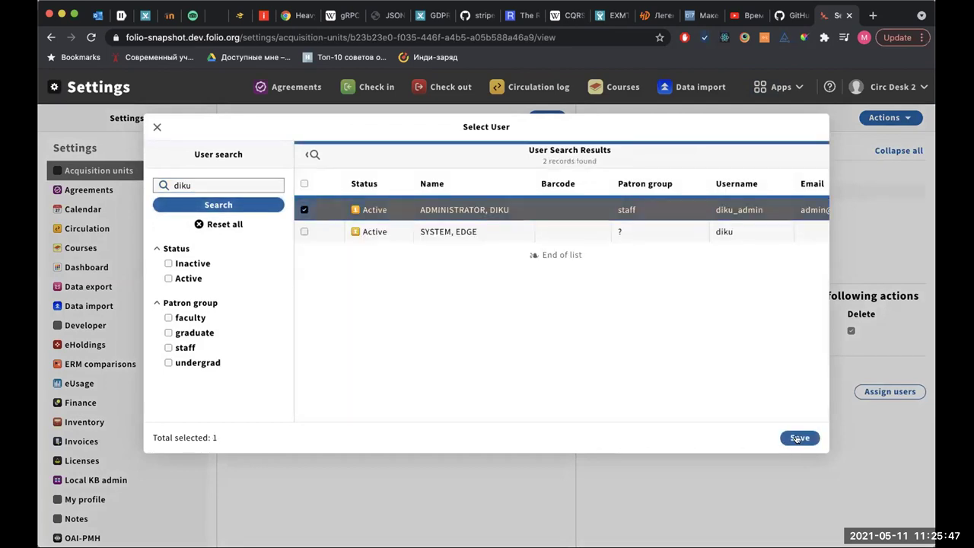
left_click(796, 439)
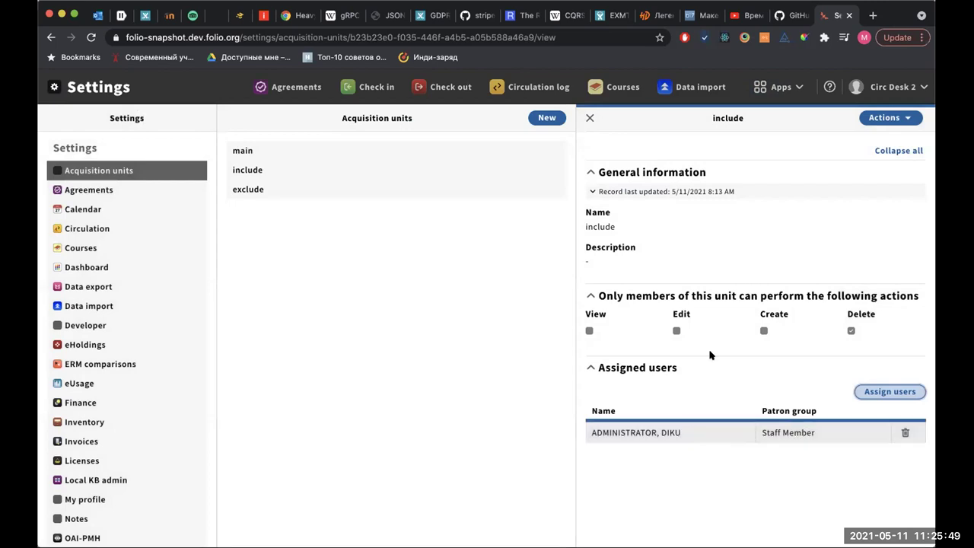
Step: Check in Finance which actions the ACQ 2021 fiscal year offers with a user assigned to the include unit
left_click(776, 87)
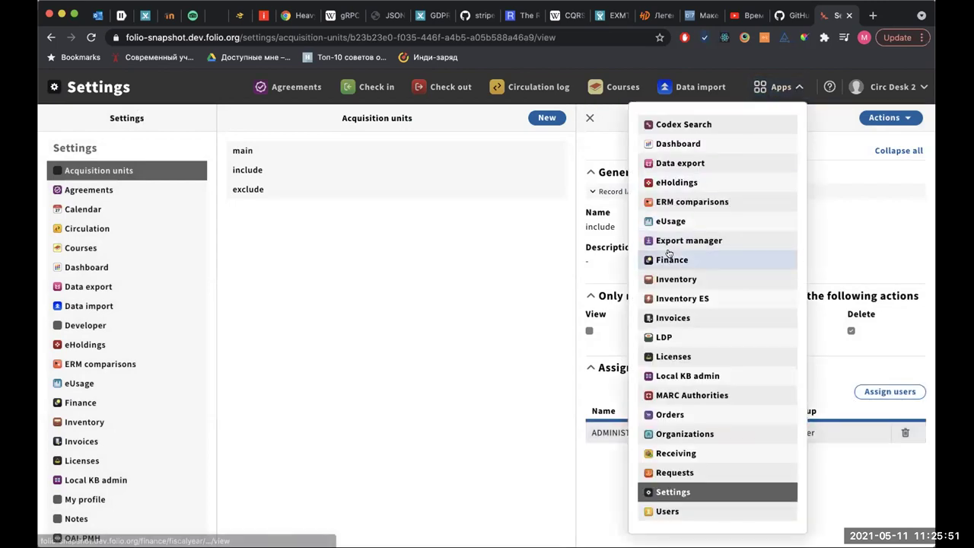
left_click(669, 259)
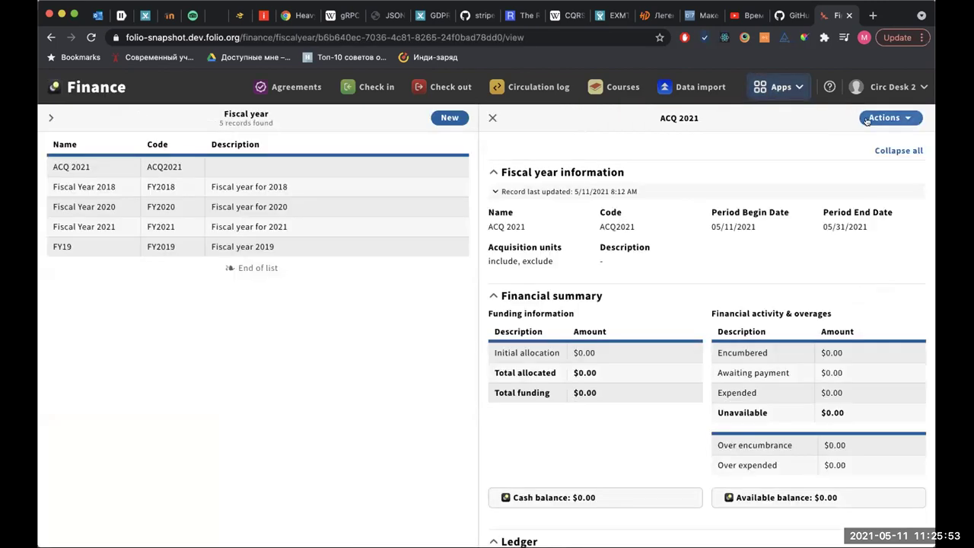
left_click(865, 120)
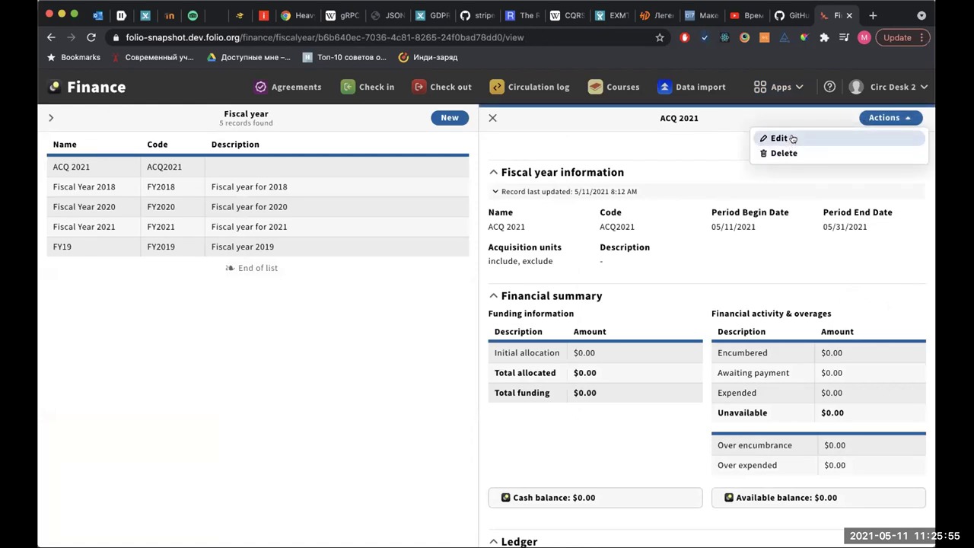
left_click(700, 146)
Step: Remove the assigned administrator account from the include acquisition unit in Settings
left_click(756, 99)
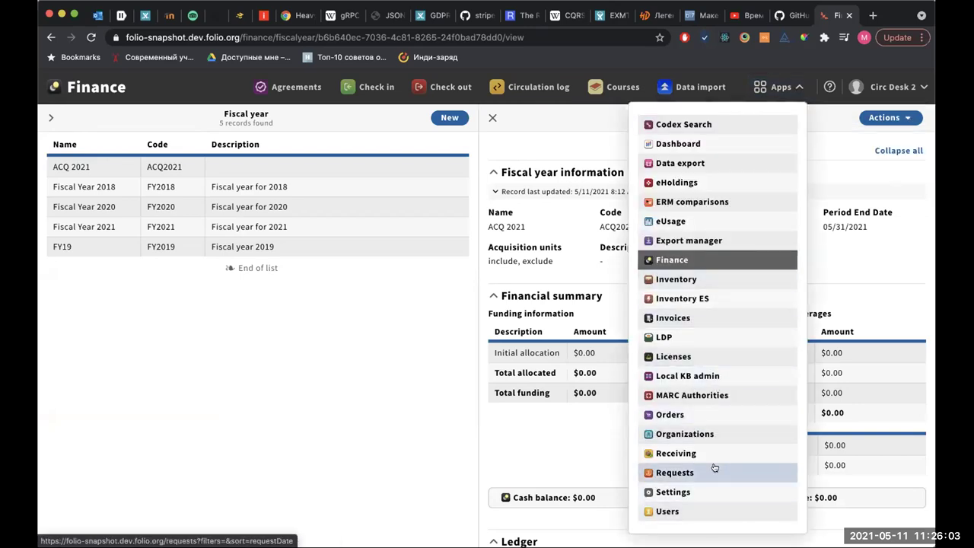
left_click(713, 487)
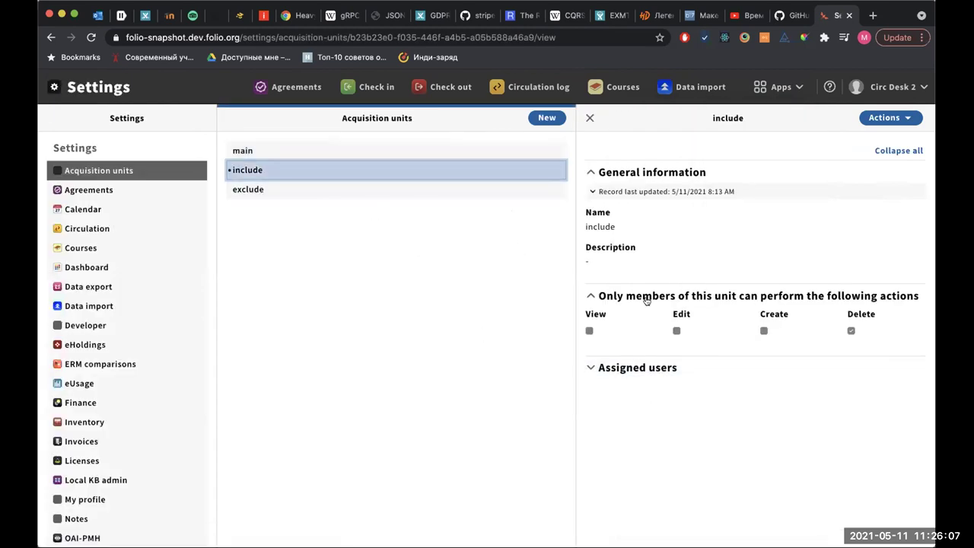
left_click(330, 188)
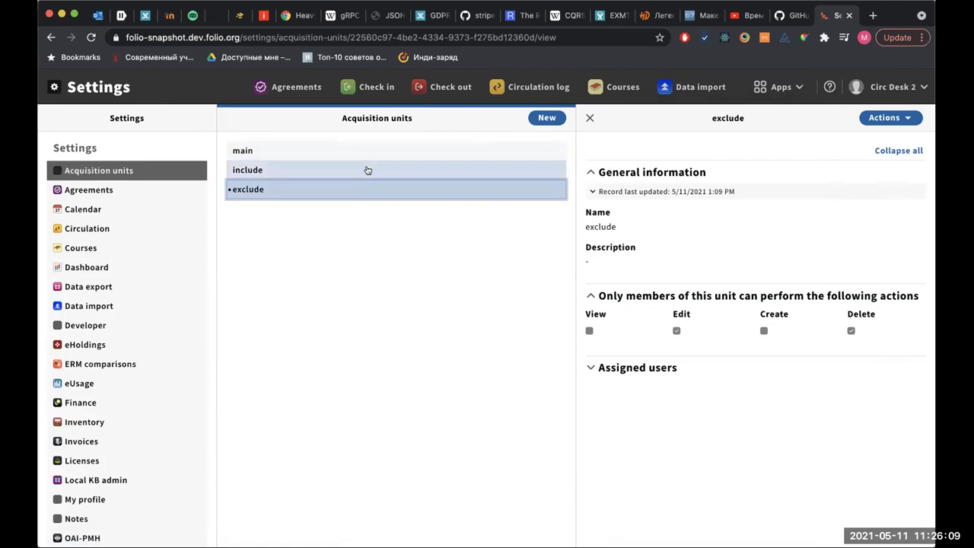
left_click(367, 169)
left_click(642, 368)
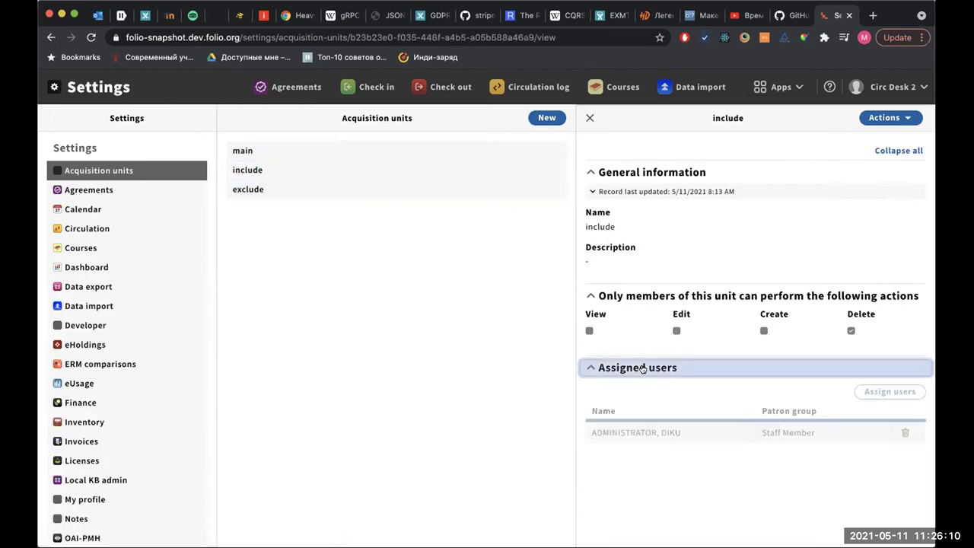
left_click(900, 432)
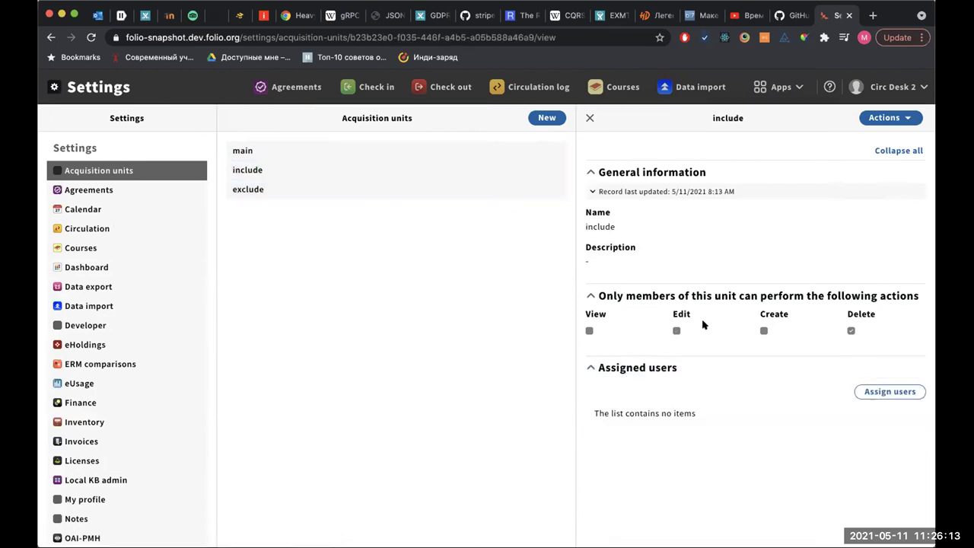
Step: Recheck the edit and delete actions of the ACQ 2021 fiscal year in Finance without a user assigned to include
left_click(777, 86)
left_click(695, 256)
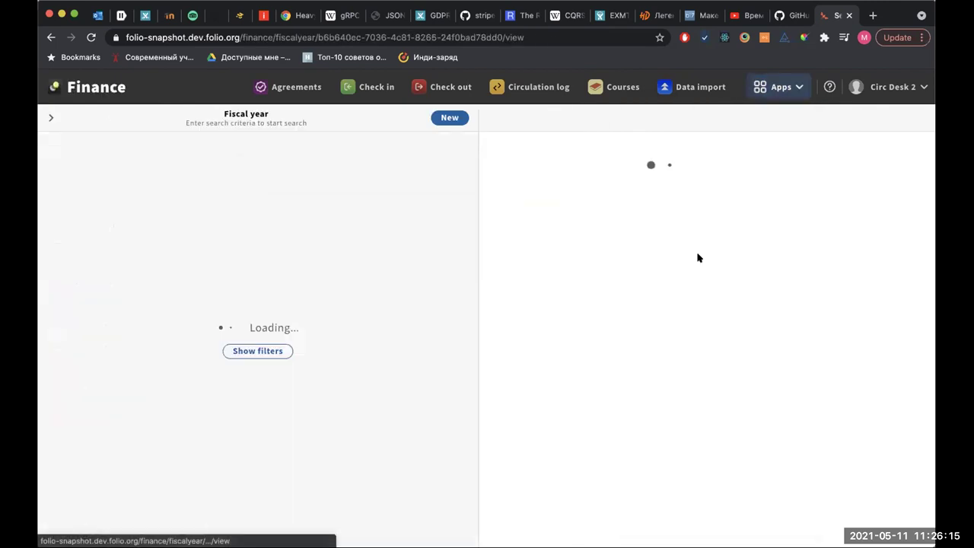
left_click(875, 117)
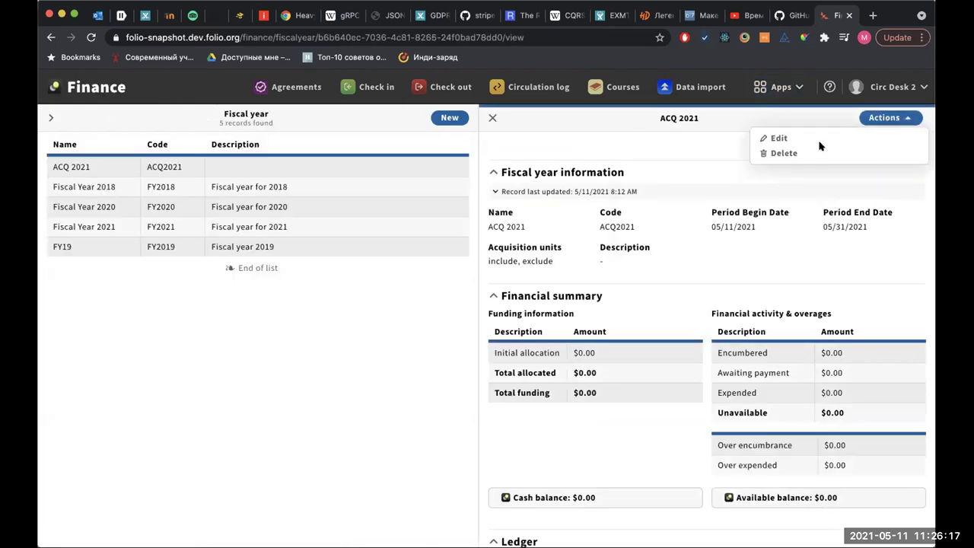
Step: Clear the Edit restriction on the exclude acquisition unit in Settings, save the unit, and view its details
left_click(778, 86)
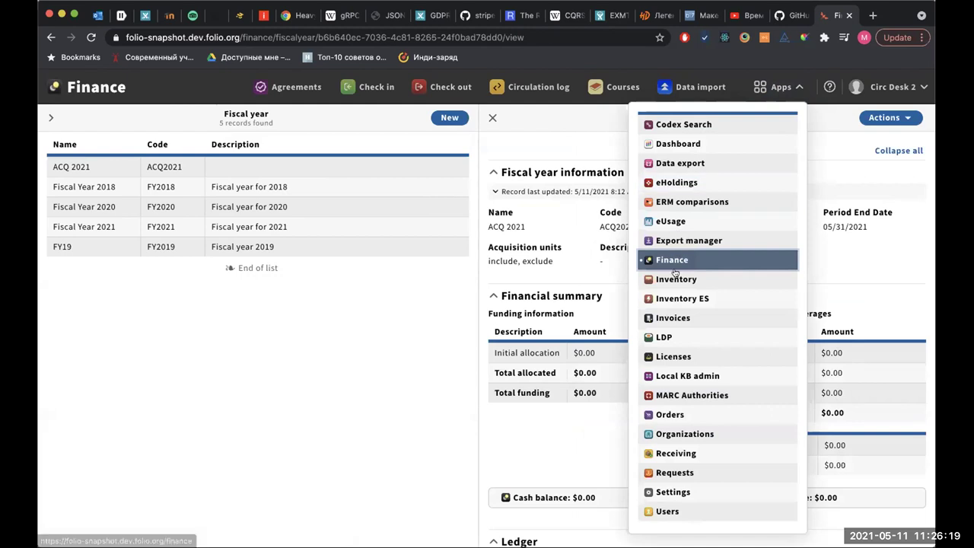
left_click(663, 491)
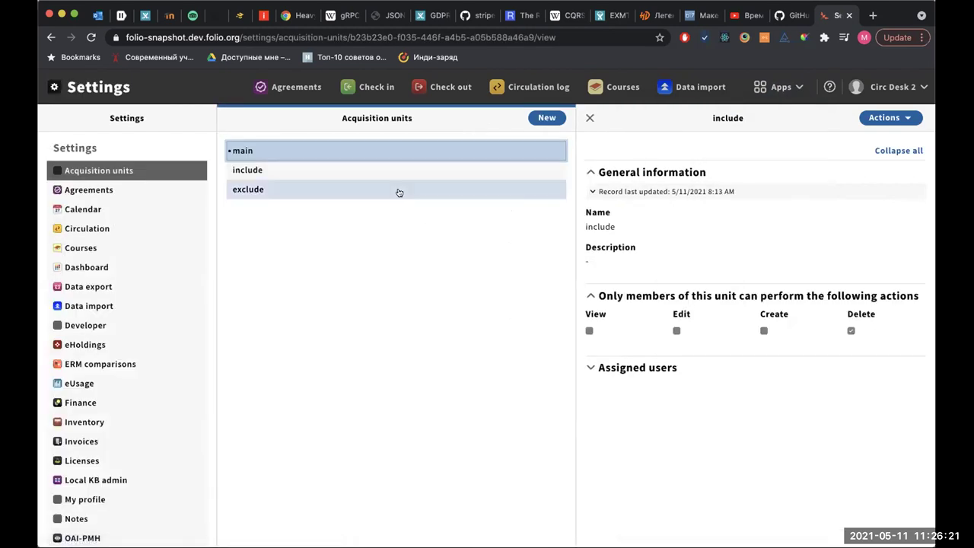
left_click(398, 191)
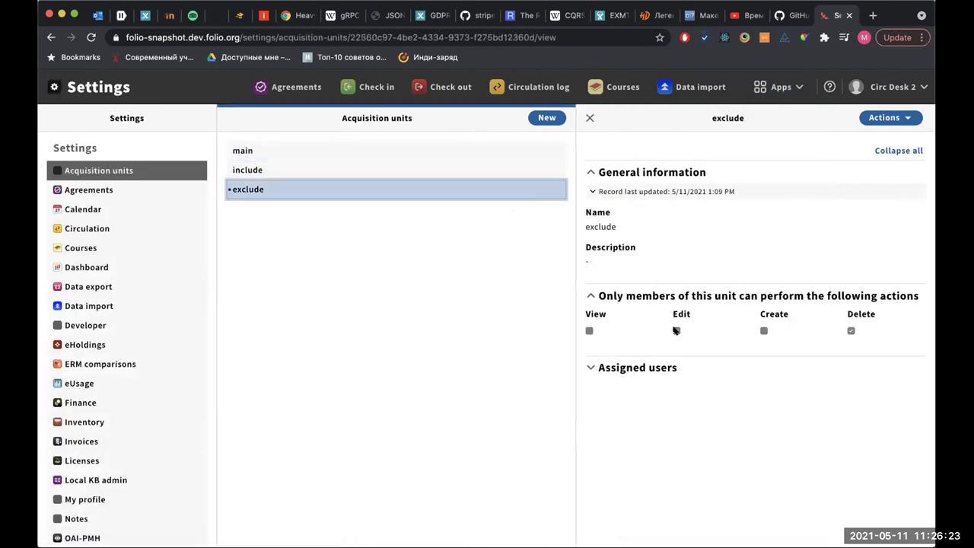
left_click(887, 117)
left_click(792, 137)
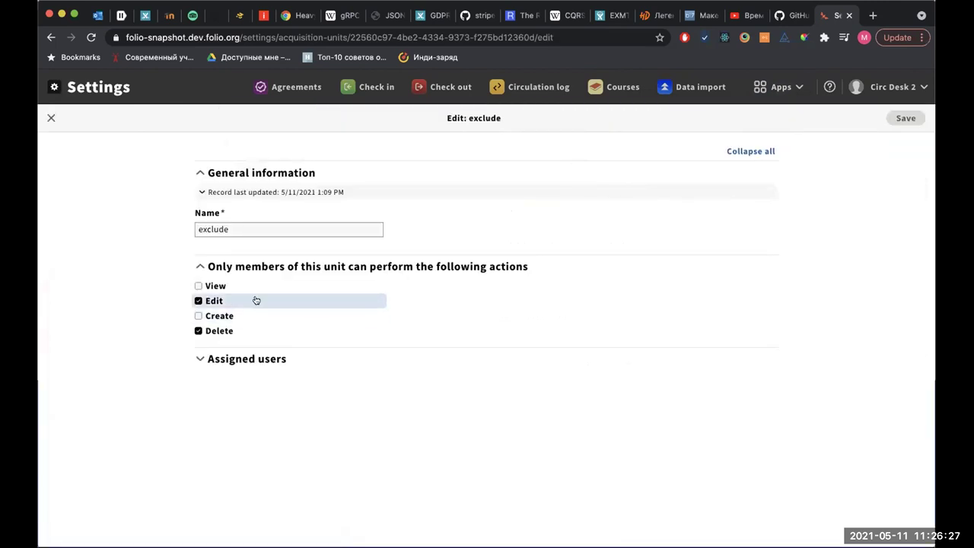
left_click(256, 302)
left_click(906, 118)
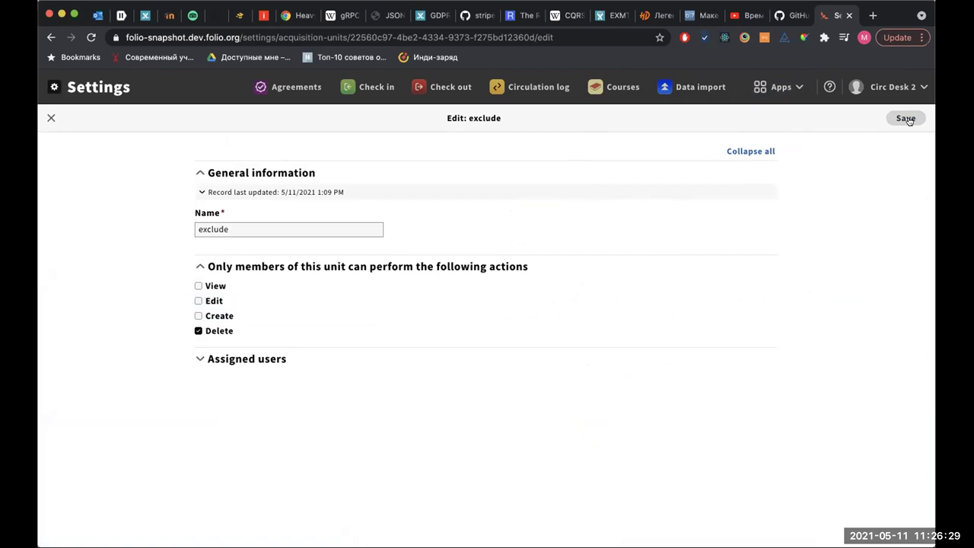
left_click(370, 175)
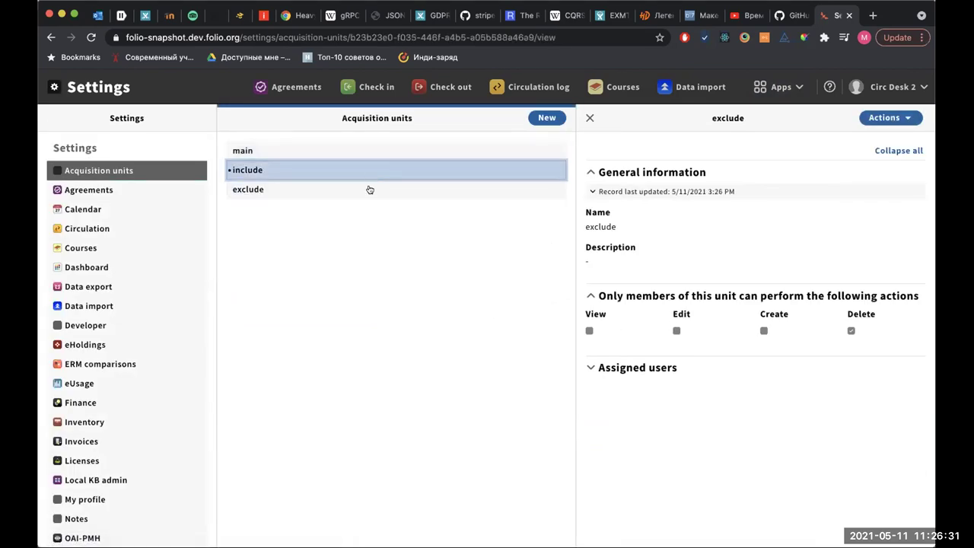
left_click(365, 190)
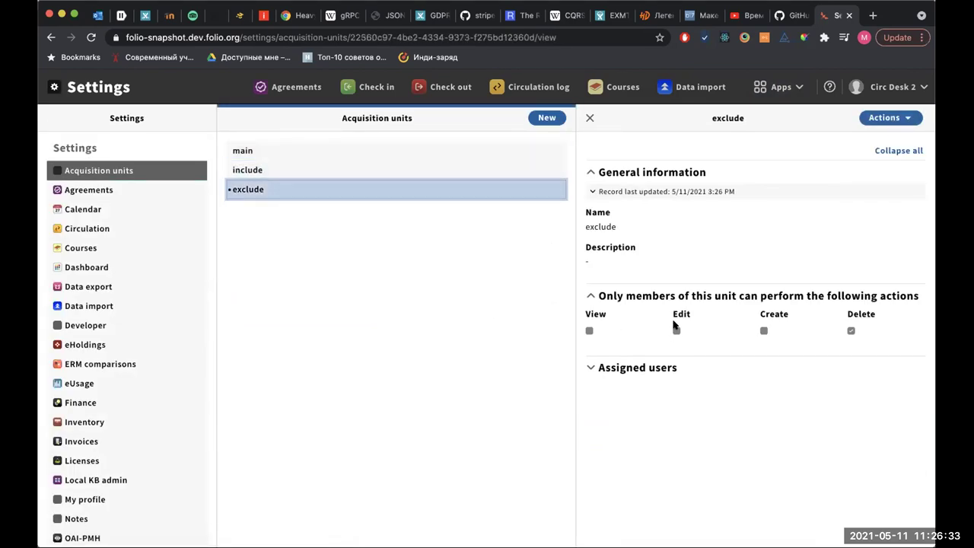
Step: Inspect the ACQ 2021 fiscal year in Finance, comparing its edit and delete availability with its assigned acquisition units
left_click(776, 87)
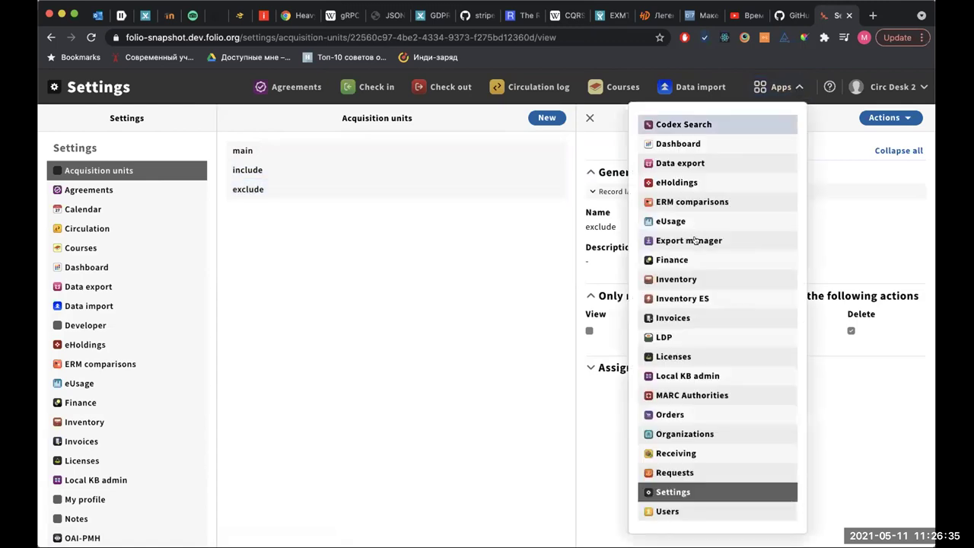
left_click(692, 260)
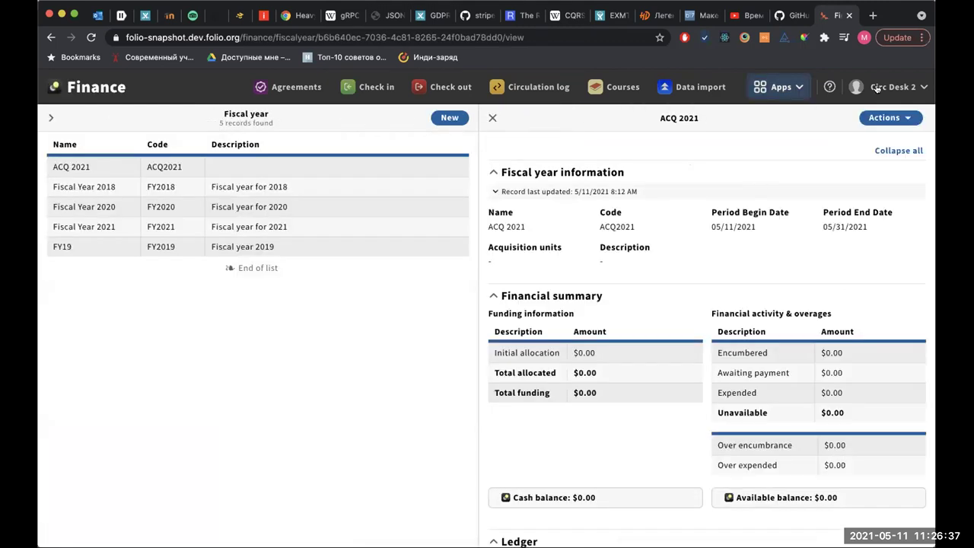
left_click(886, 117)
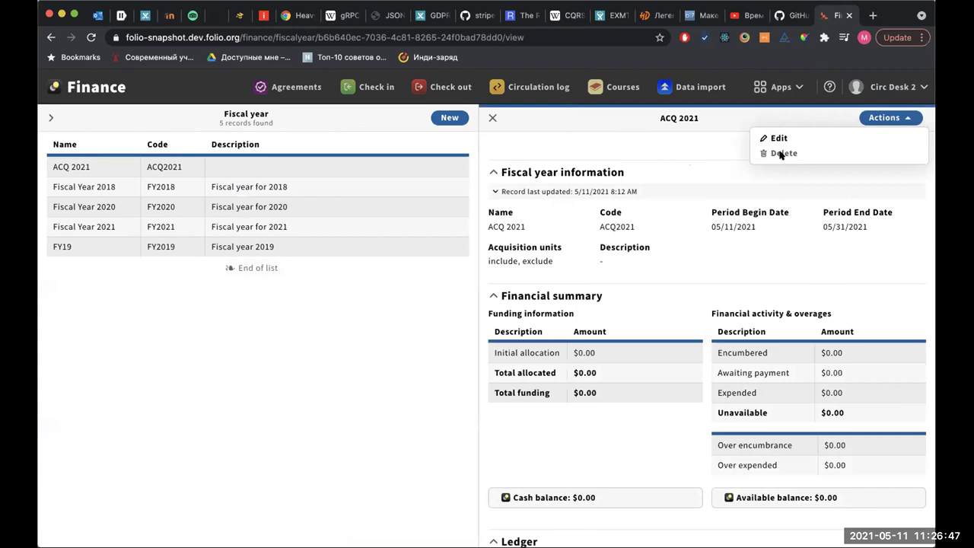
triple_click(522, 260)
left_click(558, 260)
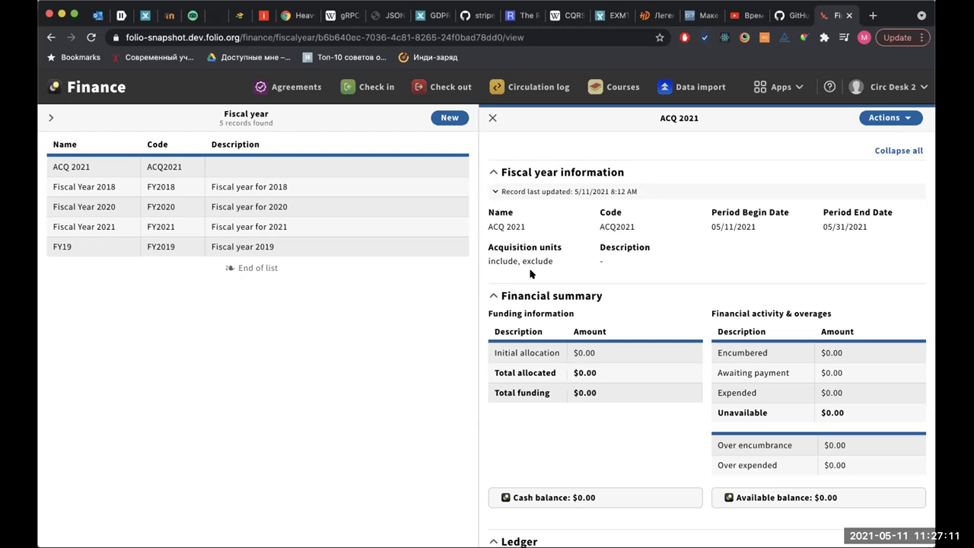
Step: Switch to Orders and examine the linked instances of PO line 10001-1
left_click(783, 88)
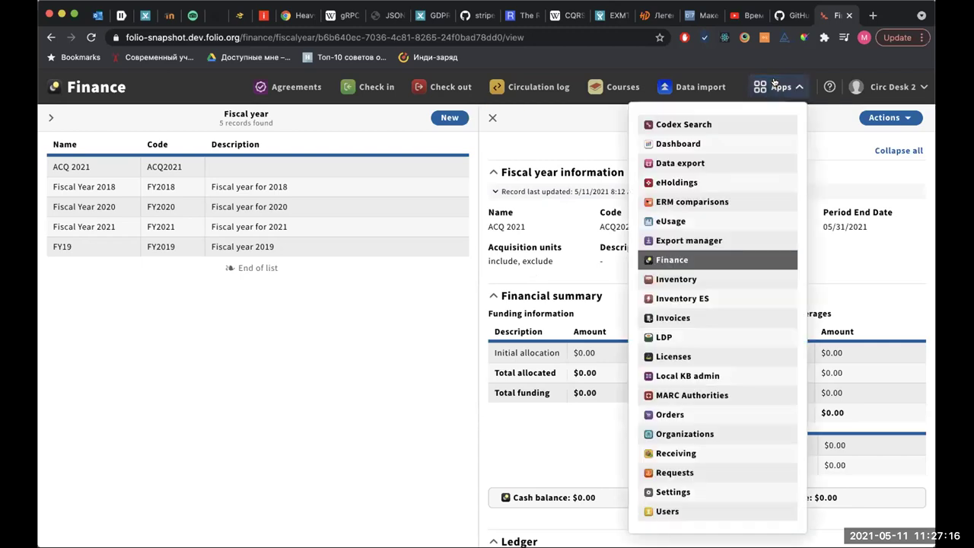
left_click(670, 415)
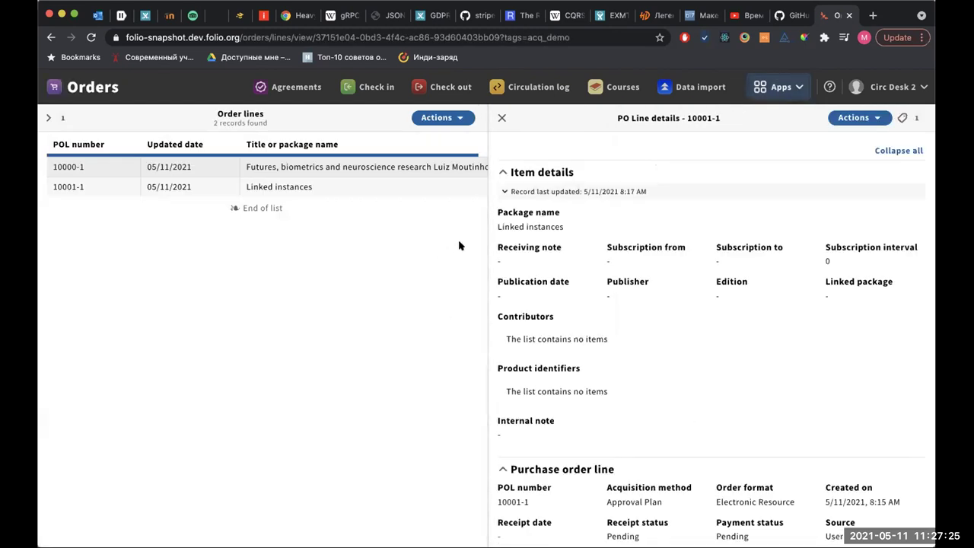
scroll(628, 257, "down", 15)
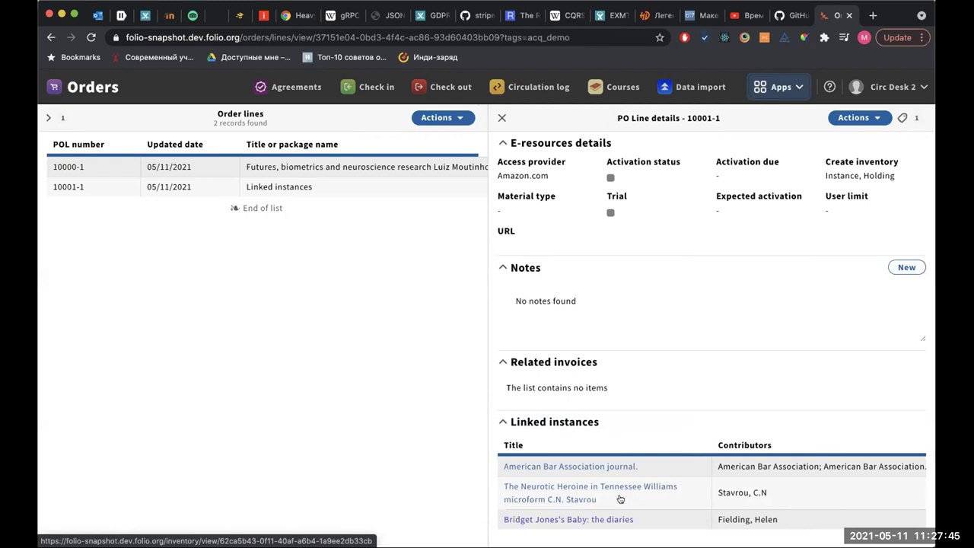
Step: Review the contributors, publishers and relation of the instances linked to PO line 10001-1, along with its item details
scroll(664, 502, "down", 1)
scroll(661, 502, "right", 5)
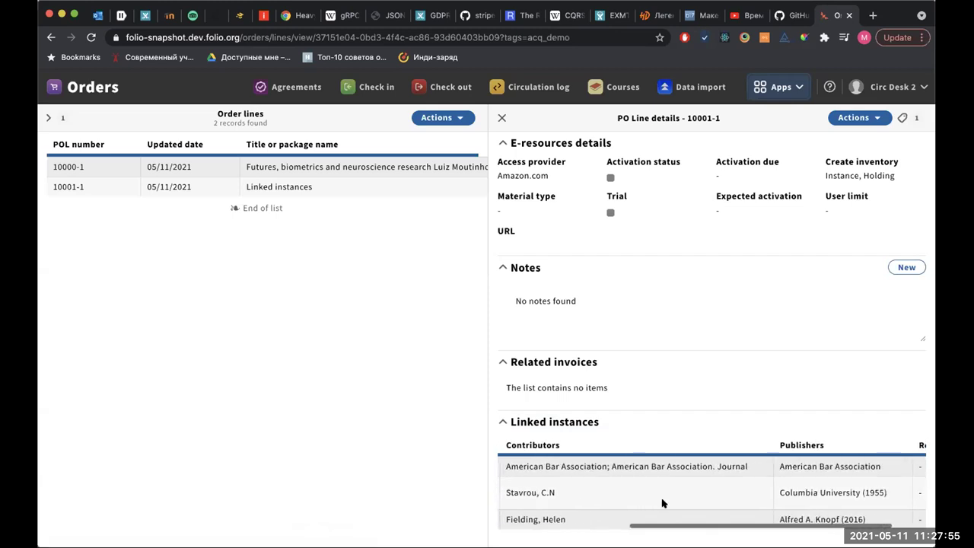
scroll(685, 498, "right", 3)
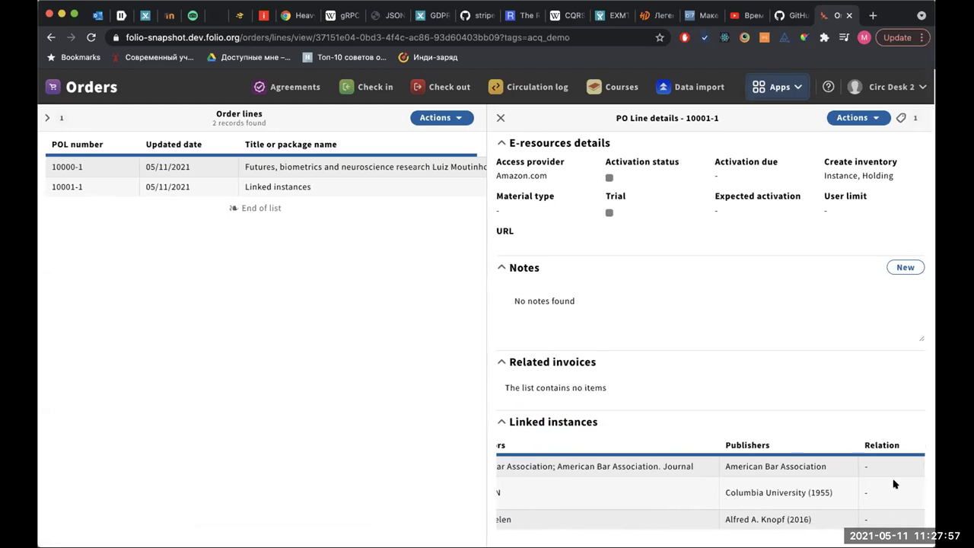
scroll(658, 497, "left", 8)
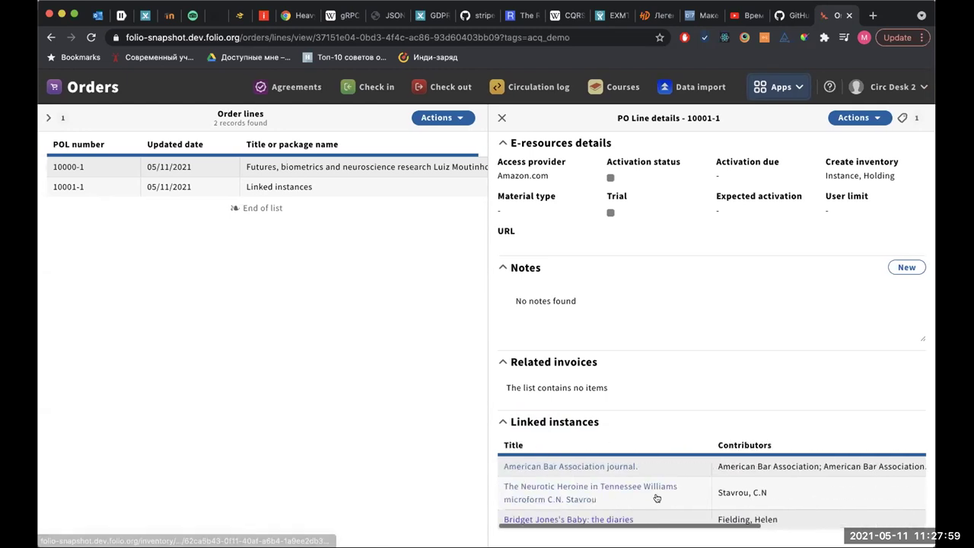
scroll(665, 421, "up", 1)
scroll(666, 421, "up", 10)
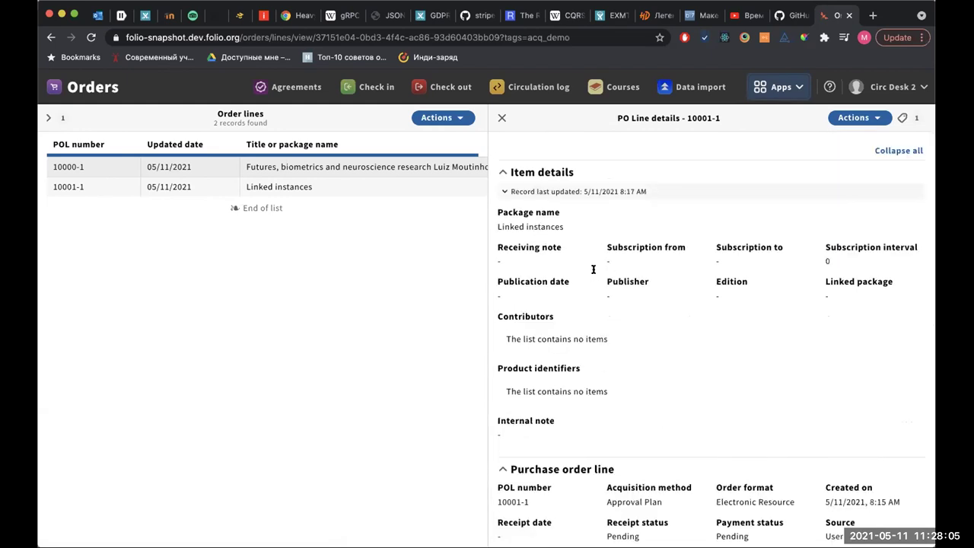
scroll(590, 289, "down", 8)
scroll(563, 380, "down", 5)
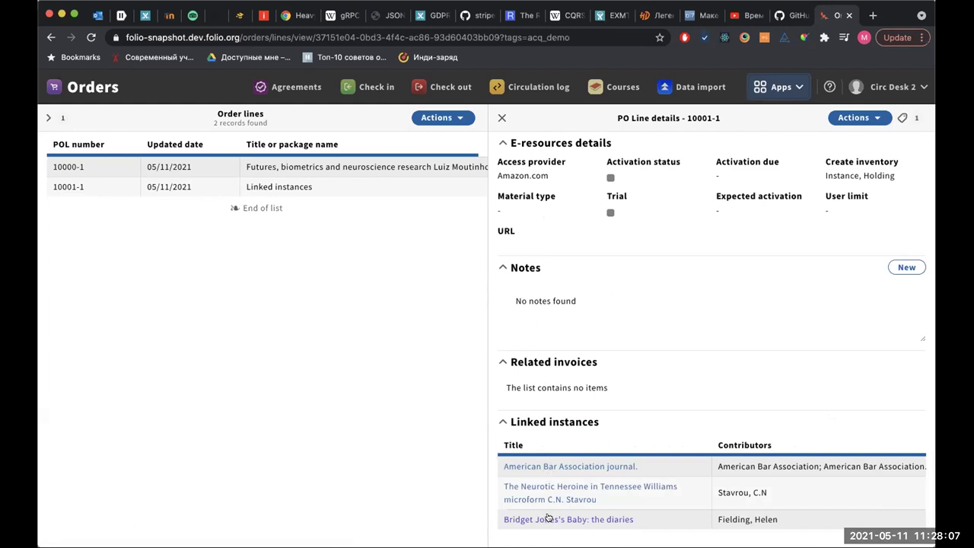
Step: View the linked instances of PO line 10000-1 and close its details
left_click(346, 168)
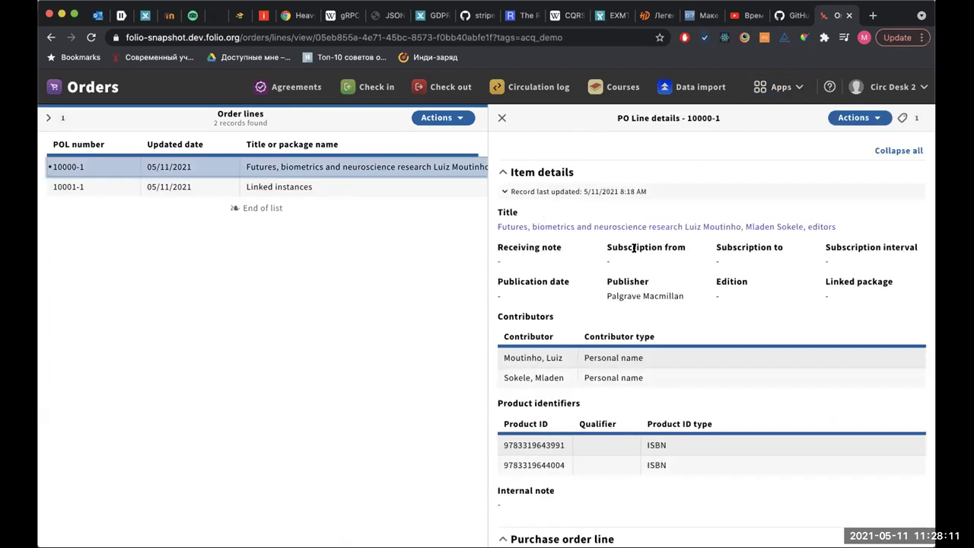
scroll(631, 252, "down", 10)
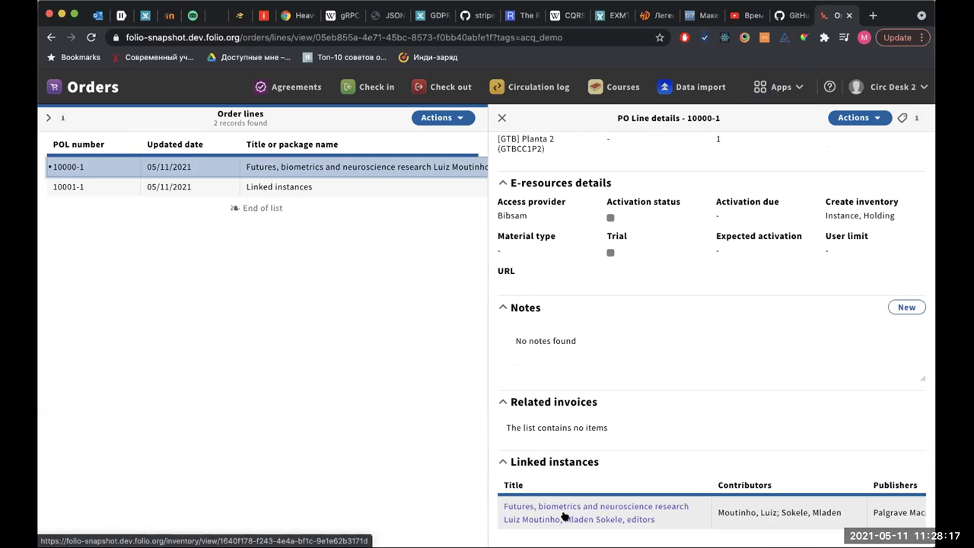
left_click(502, 119)
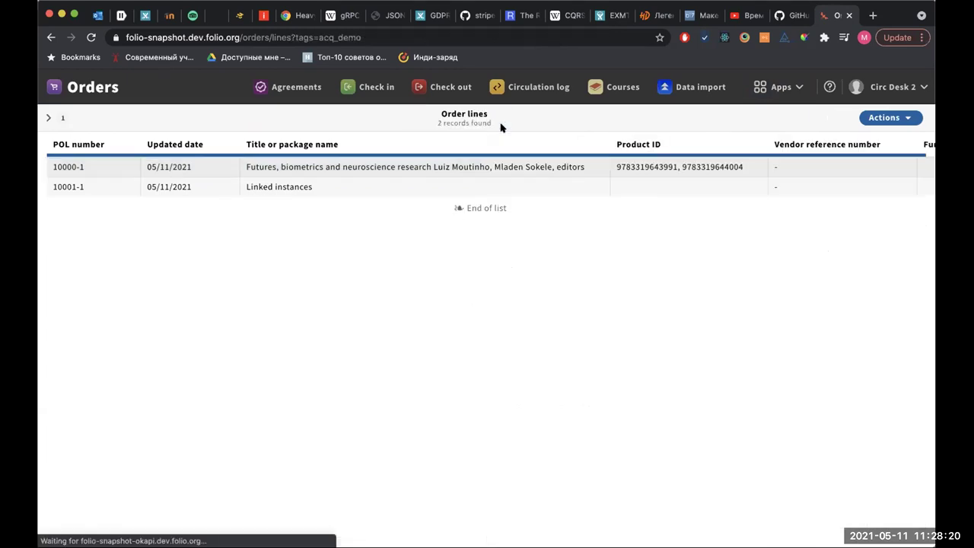
Step: Hide the Updated date, Title or package name, Product ID, Vendor reference number and Order status columns in the order lines list
left_click(878, 118)
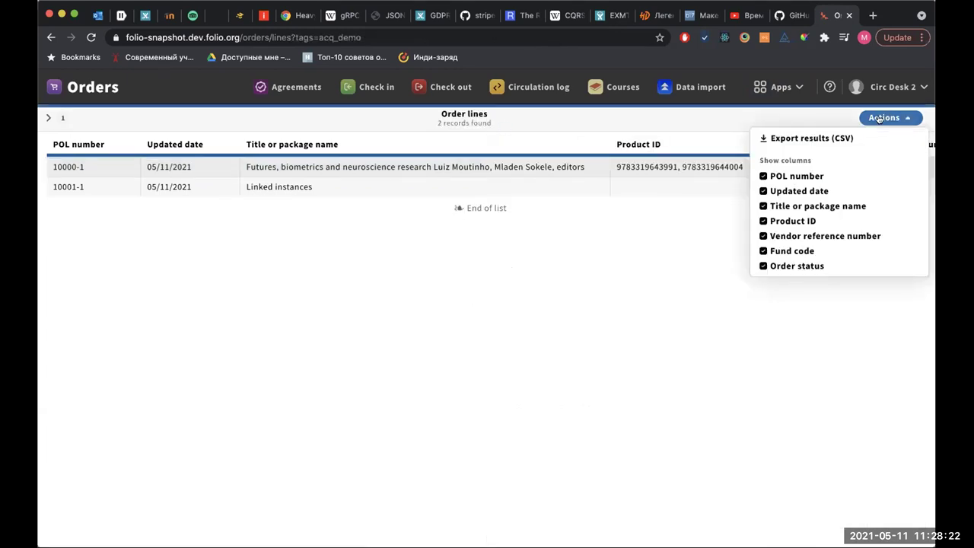
left_click(812, 192)
left_click(796, 206)
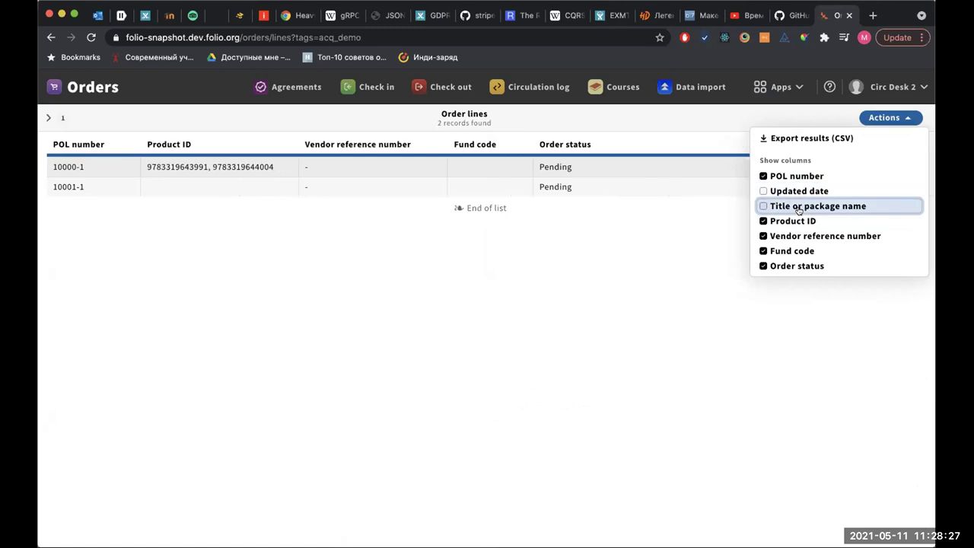
left_click(794, 223)
left_click(793, 237)
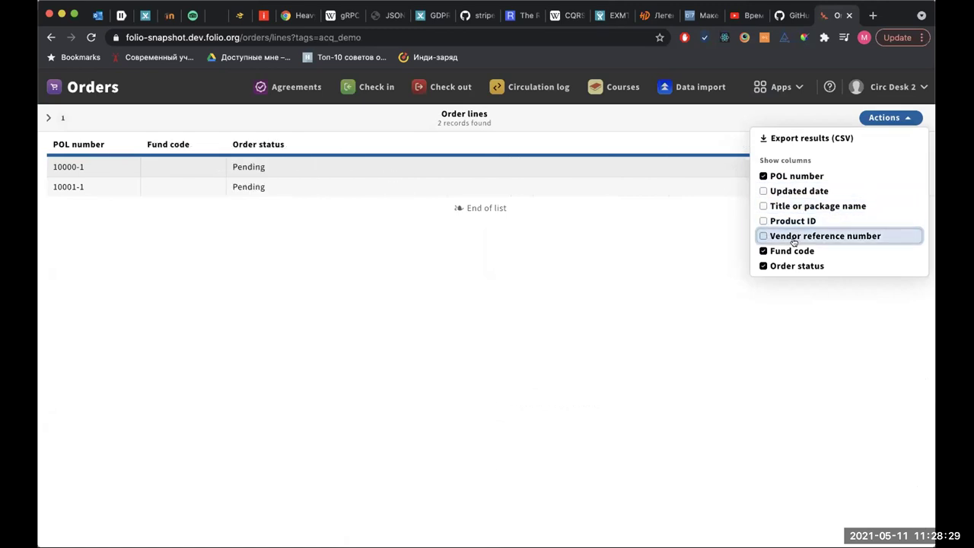
left_click(785, 263)
left_click(533, 301)
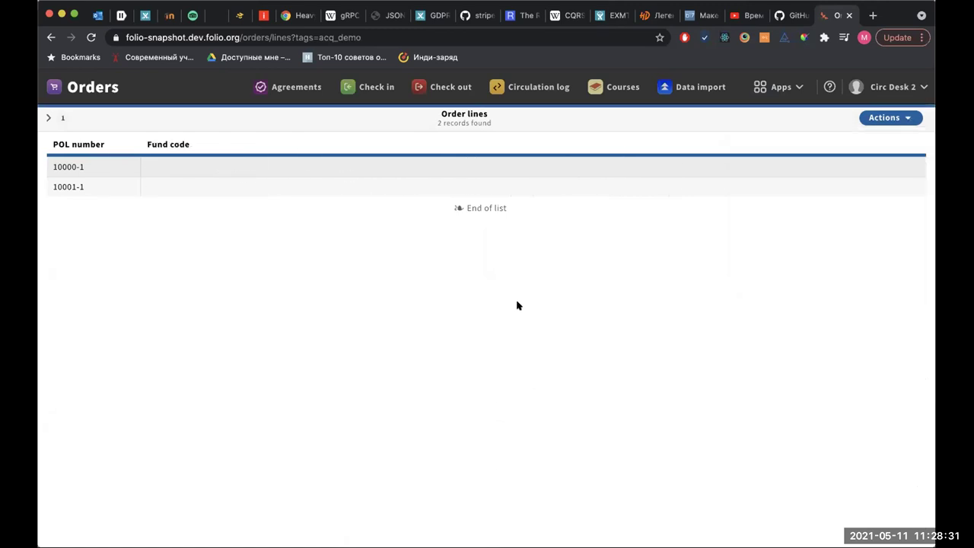
Step: Switch to the orders list and hide its Vendor code, Status, Order type, Last updated and Acquisitions unit columns
left_click(57, 118)
left_click(95, 148)
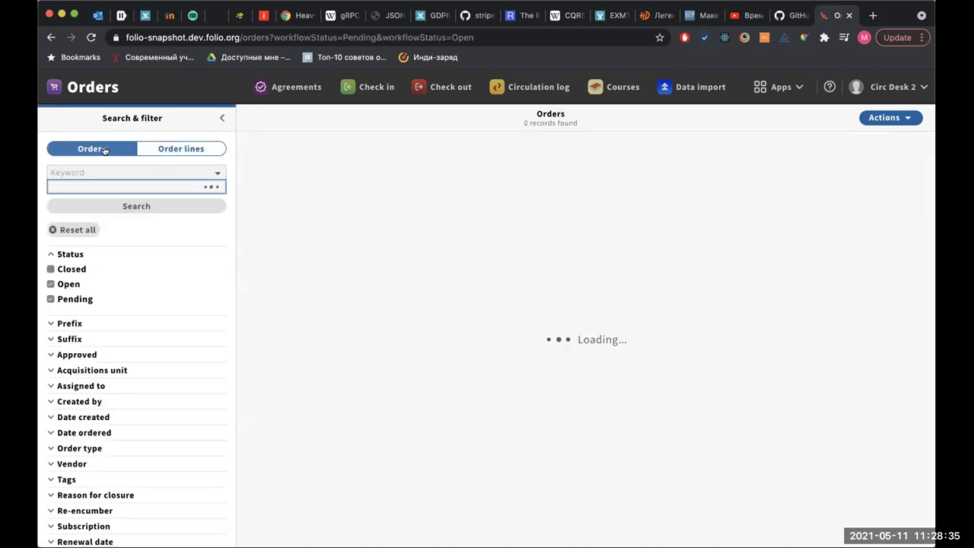
left_click(888, 117)
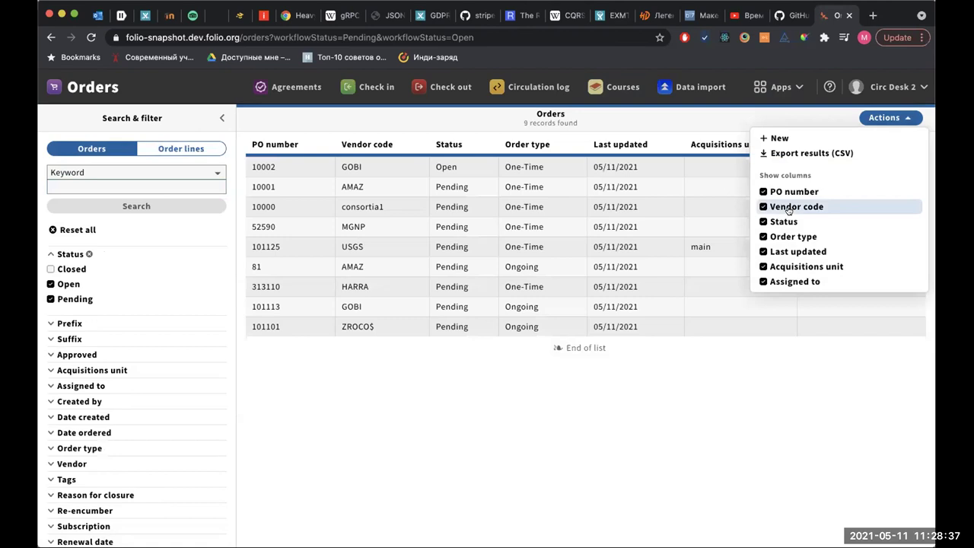
left_click(785, 206)
left_click(784, 220)
left_click(791, 236)
left_click(796, 251)
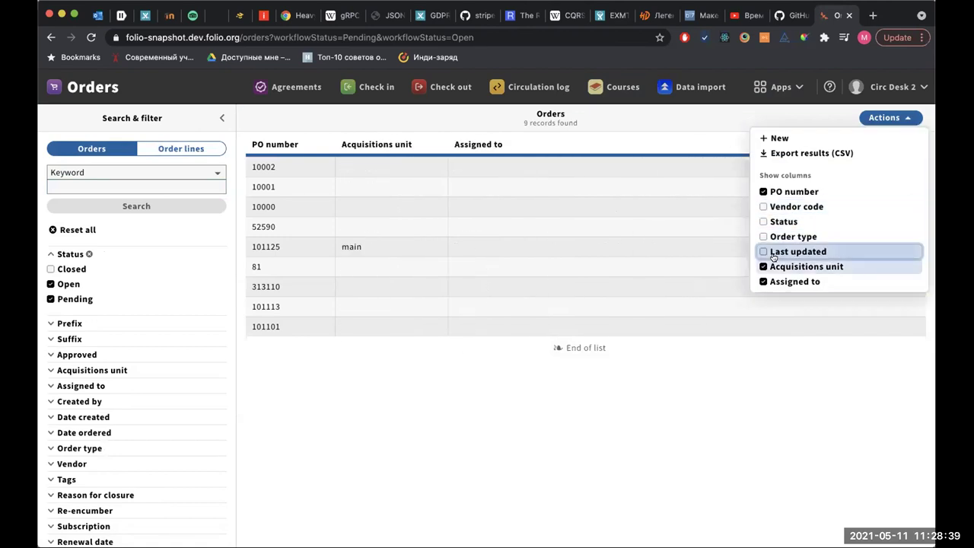
left_click(803, 266)
left_click(587, 470)
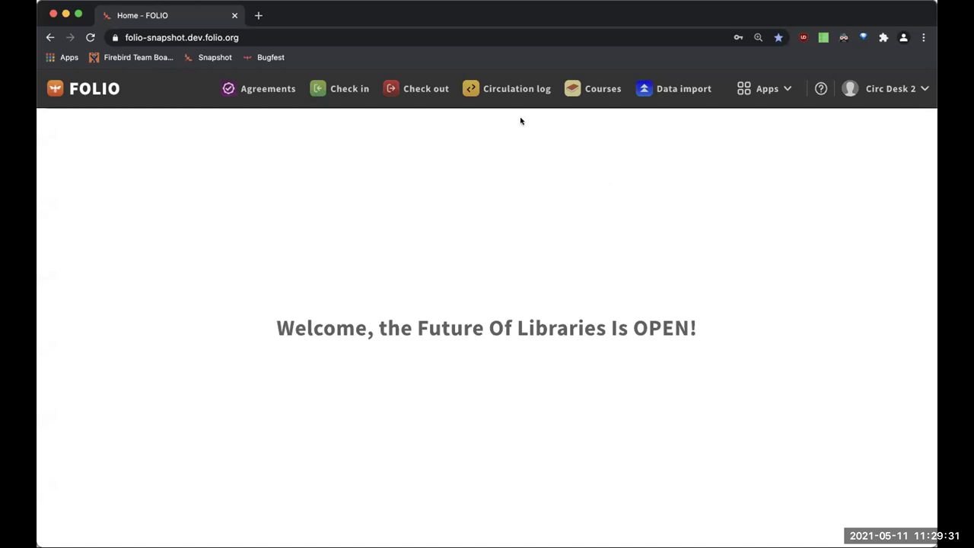
Step: Filter the Circulation log by the barcode of an active patron chosen through the patron look-up
left_click(494, 90)
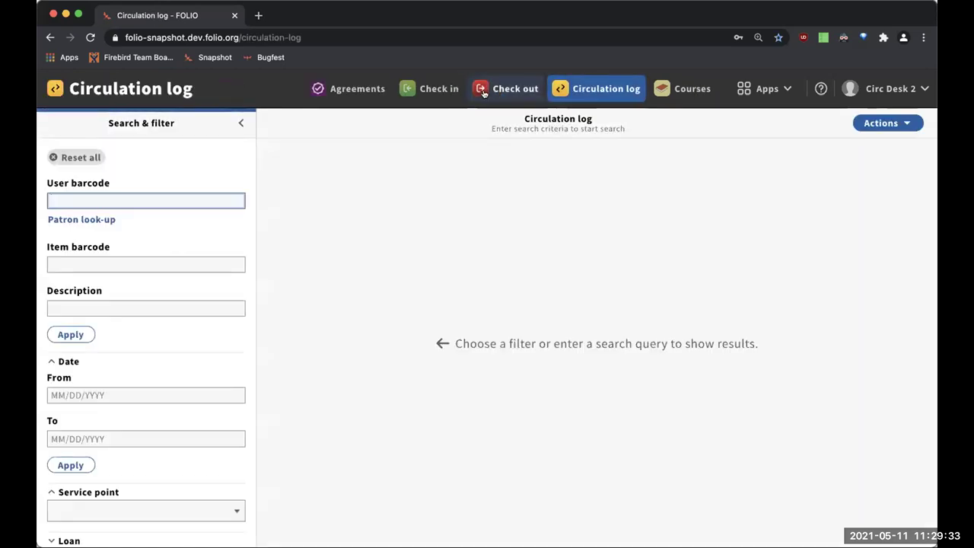
left_click(75, 223)
left_click(136, 299)
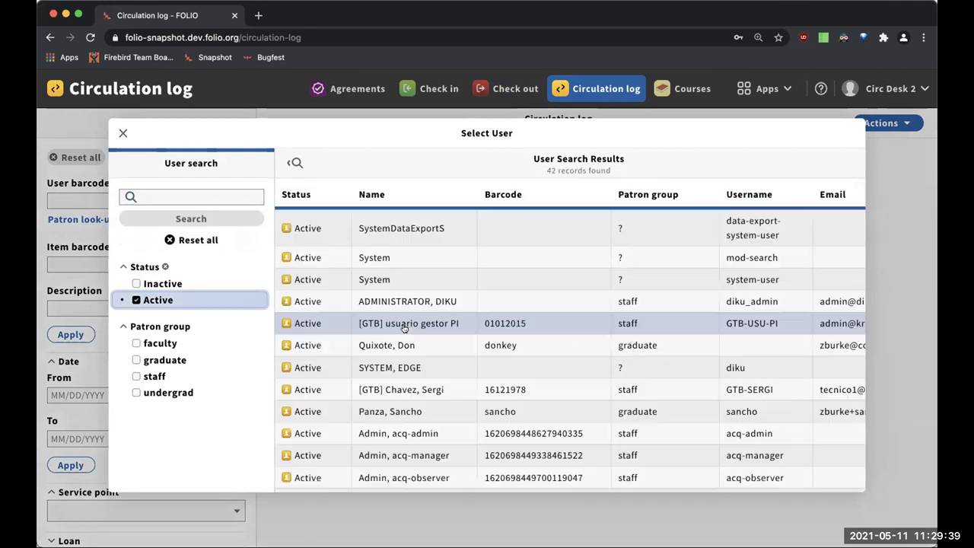
scroll(404, 328, "down", 15)
left_click(428, 342)
left_click_drag(140, 196, 42, 200)
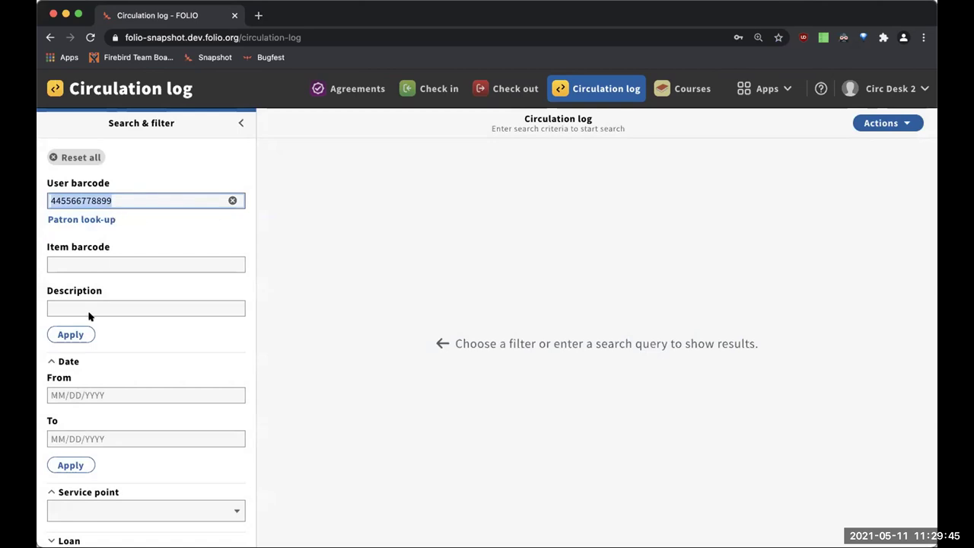
left_click(71, 335)
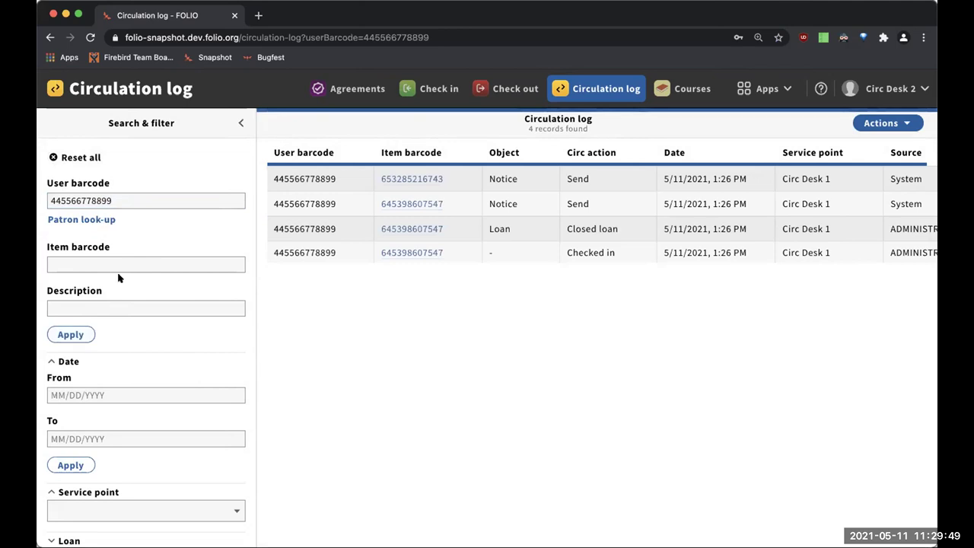
Step: Replace the Circulation log's user barcode filter with that of an active graduate patron from the patron look-up and apply it
left_click(92, 227)
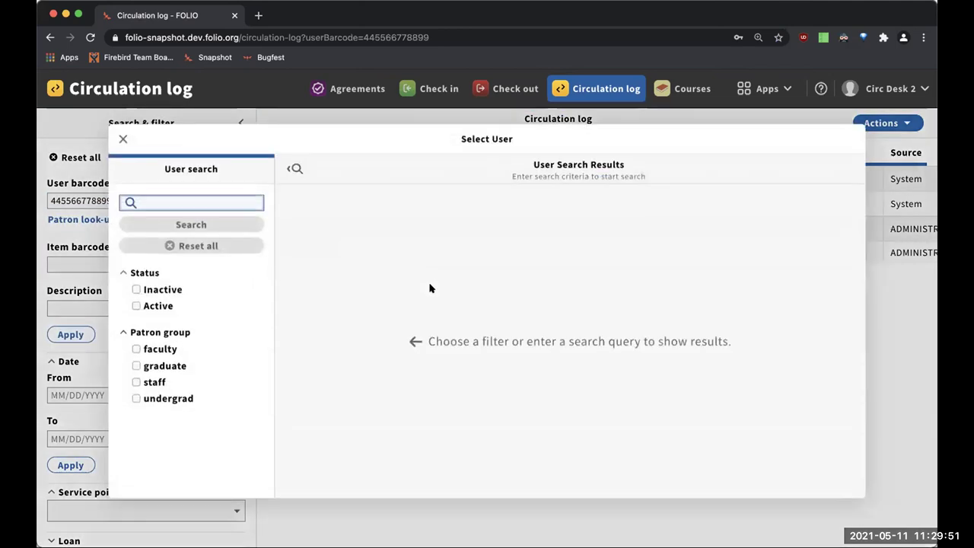
left_click(137, 305)
scroll(424, 251, "down", 6)
scroll(424, 245, "up", 5)
left_click(424, 243)
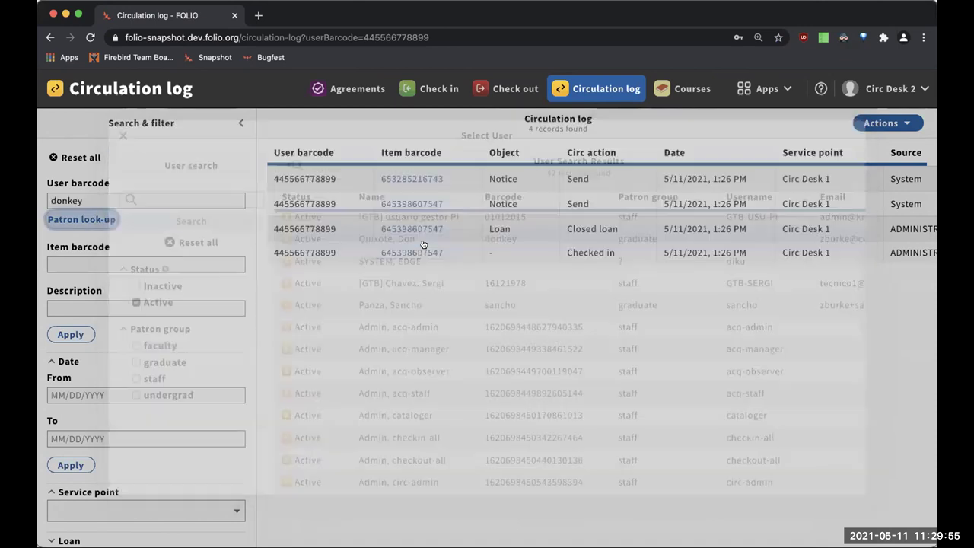
left_click(80, 336)
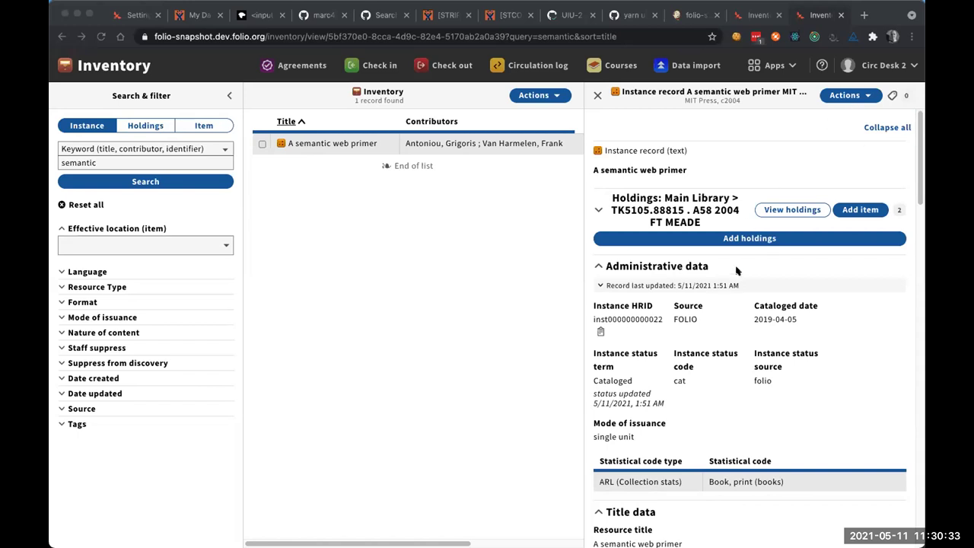
Step: Open item 10101 of the Inventory instance "A semantic web primer" and examine its shelving order
left_click(843, 99)
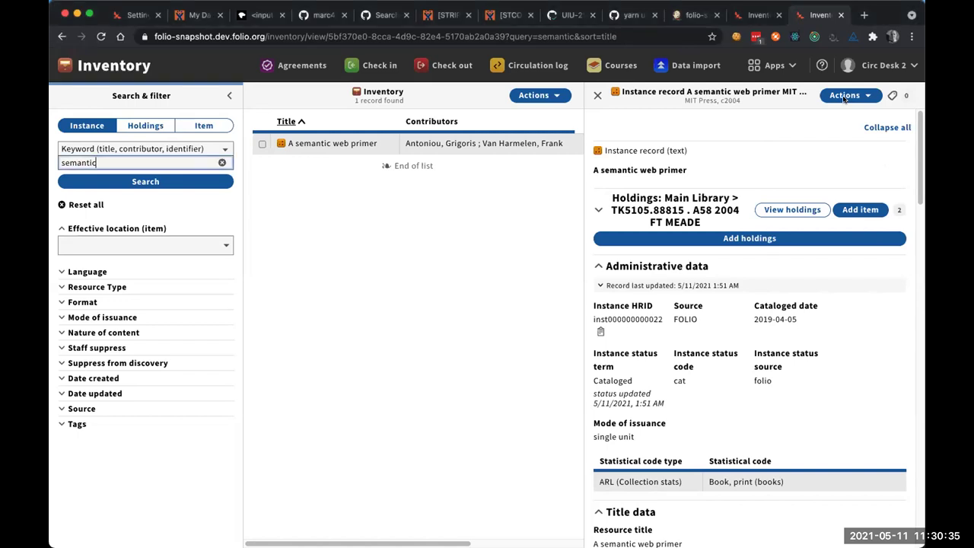
left_click(844, 97)
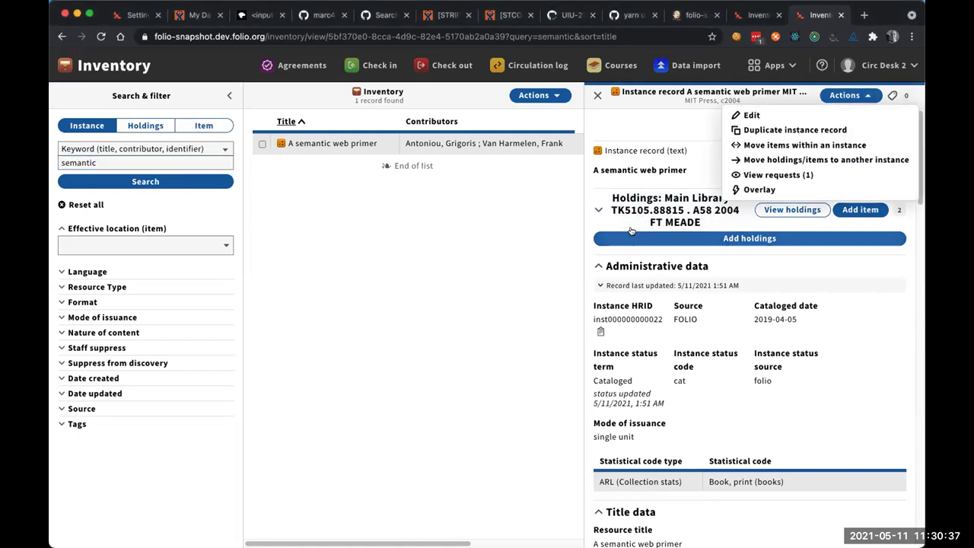
left_click(631, 229)
left_click(613, 266)
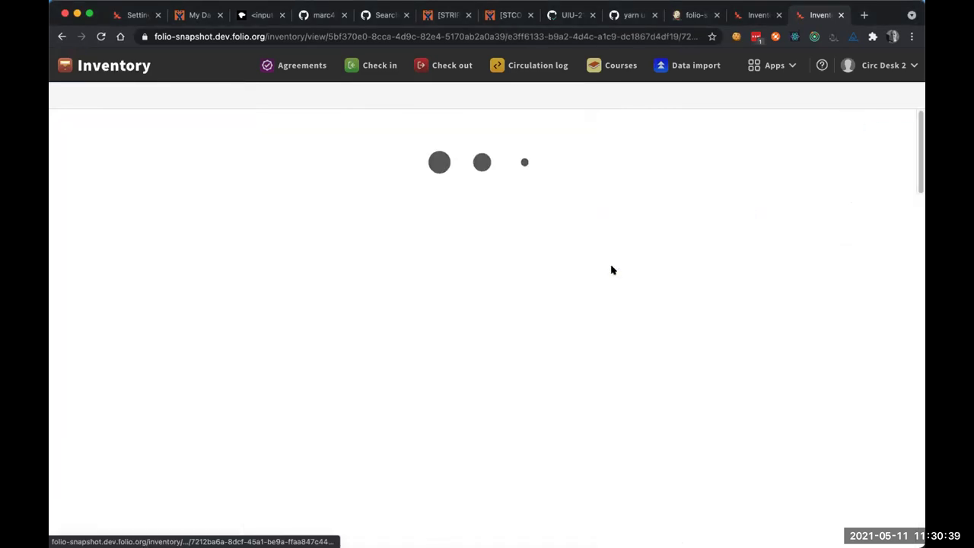
scroll(612, 271, "down", 5)
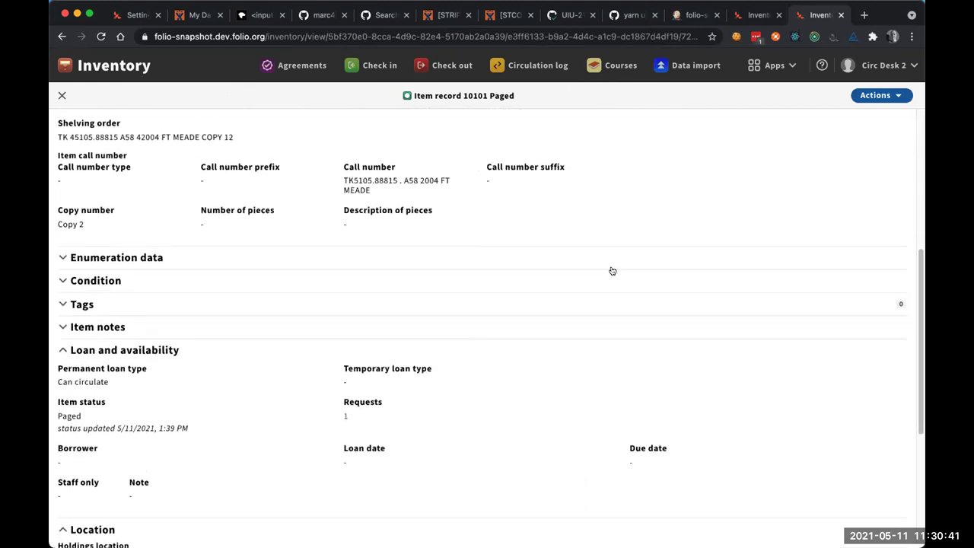
scroll(613, 271, "up", 2)
triple_click(134, 181)
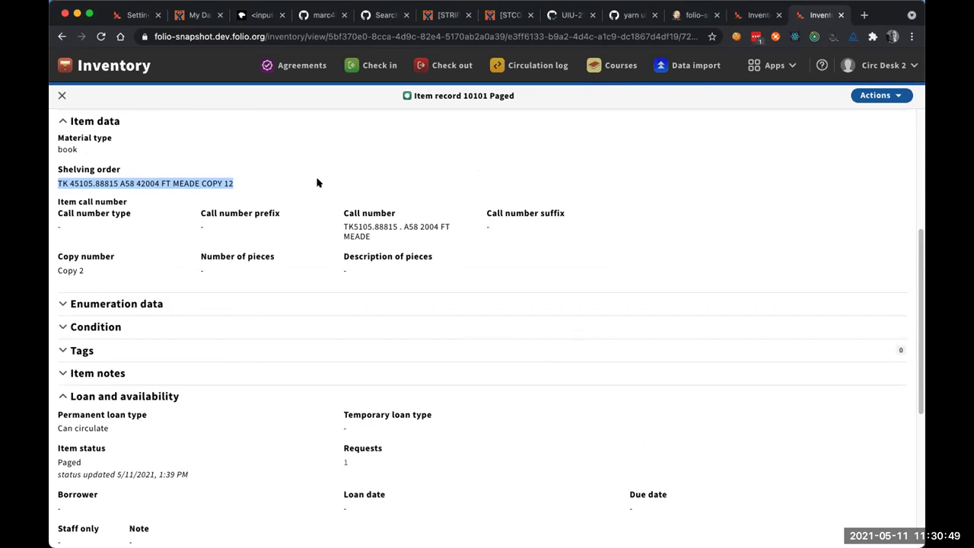
Step: Switch to Requests, clear the existing search, and search the requests for isbn-1605
left_click(752, 15)
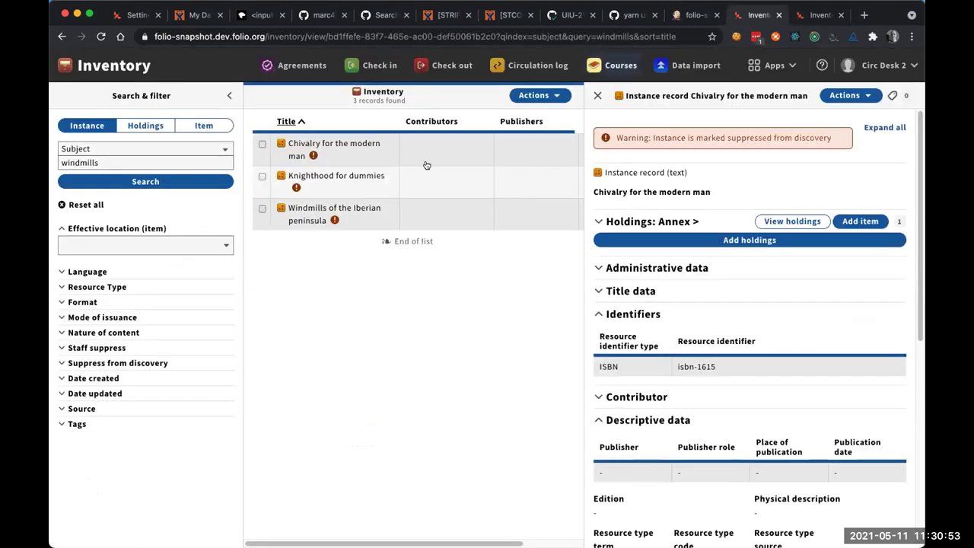
left_click(769, 65)
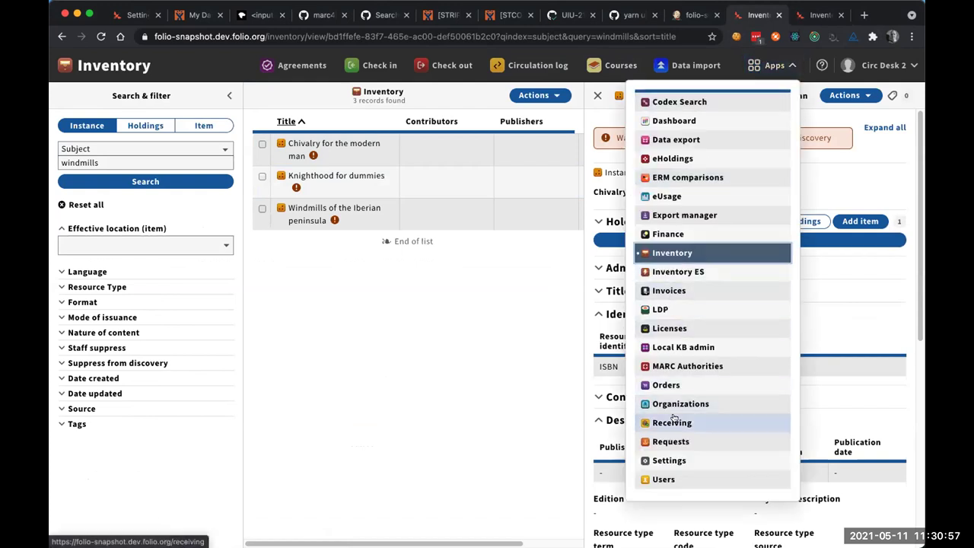
left_click(665, 442)
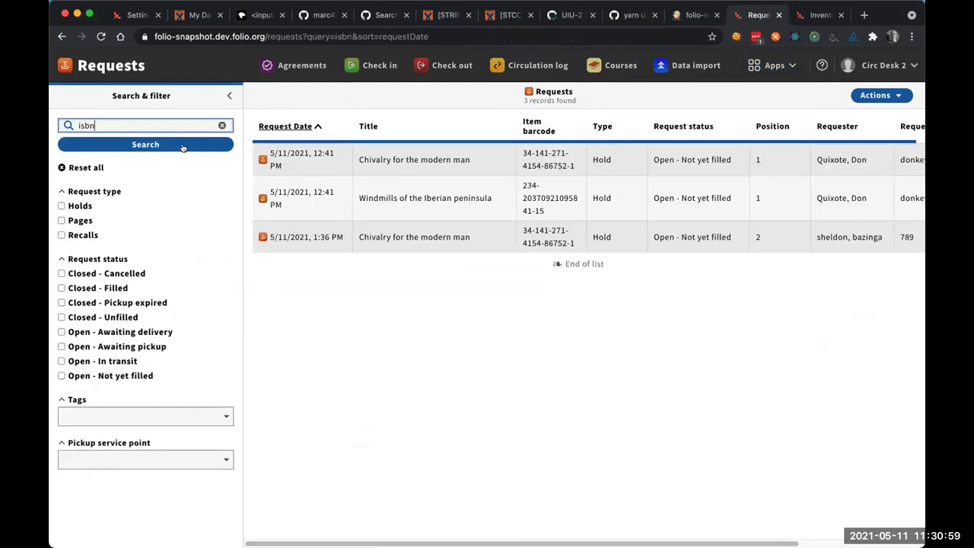
left_click(86, 167)
left_click(96, 124)
type("isbn-1605")
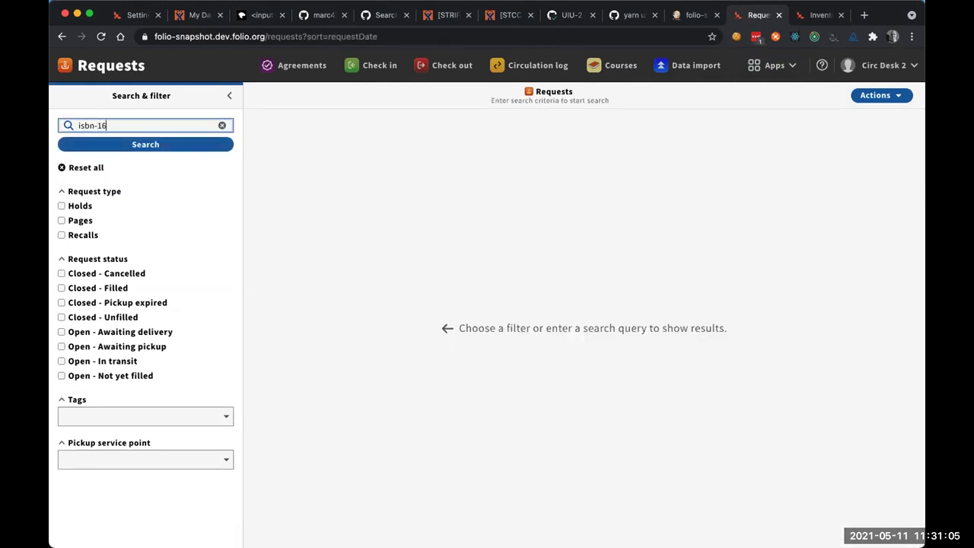
left_click(119, 145)
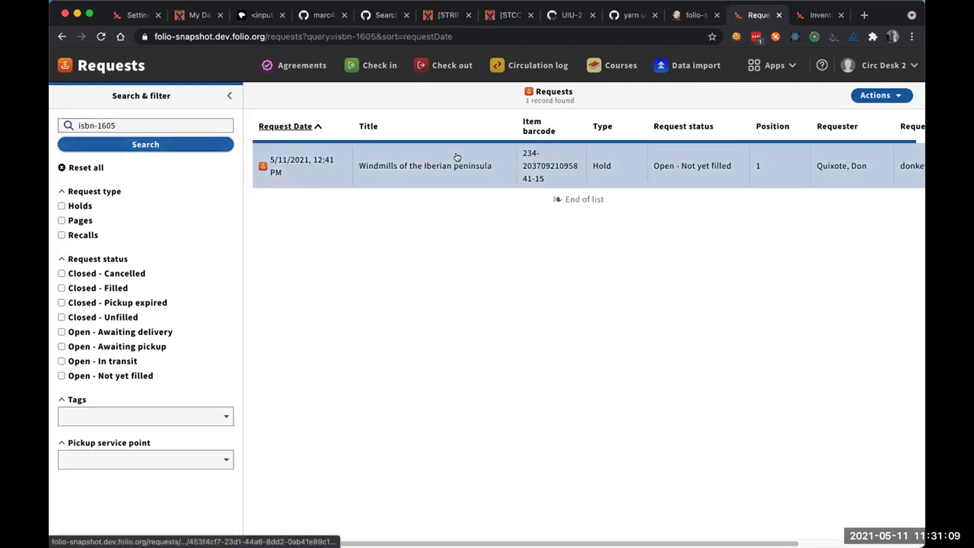
Step: Open the request for "Windmills of the Iberian peninsula", open its item record, and examine the item's data, loan and location details
left_click(427, 181)
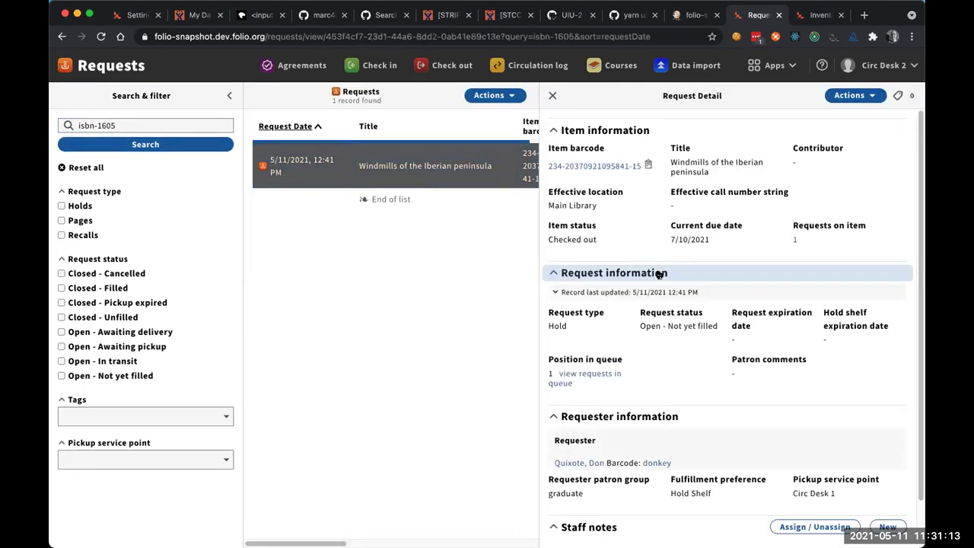
left_click(592, 166)
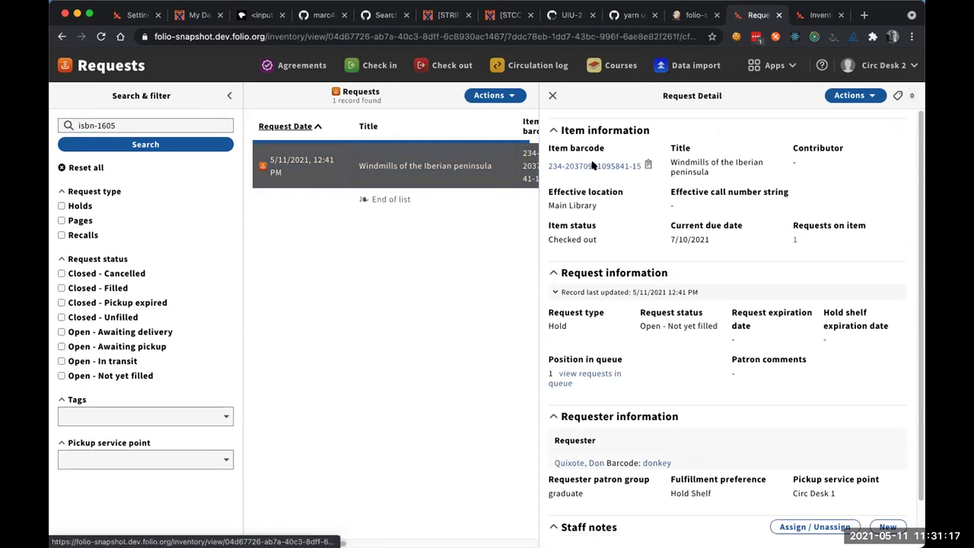
scroll(578, 295, "down", 5)
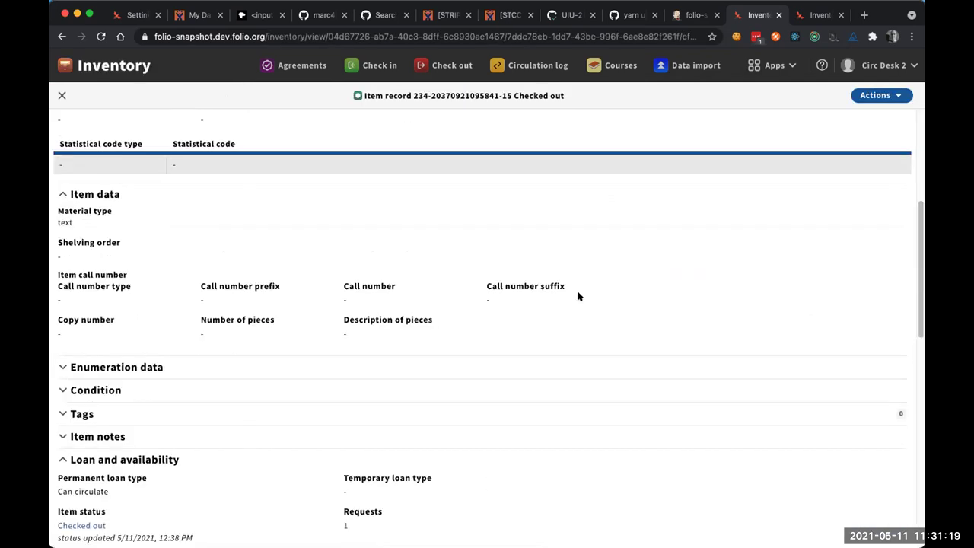
scroll(578, 295, "down", 5)
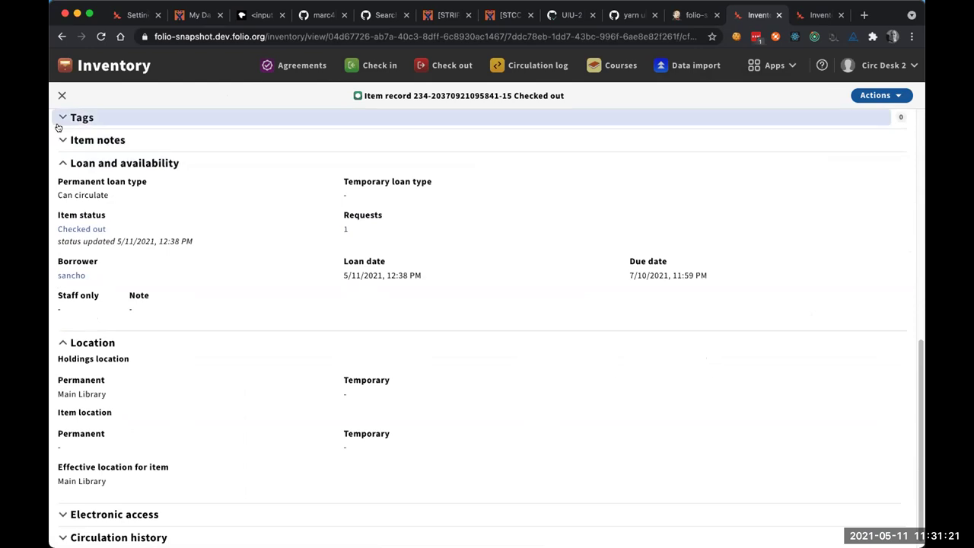
scroll(167, 182, "down", 1)
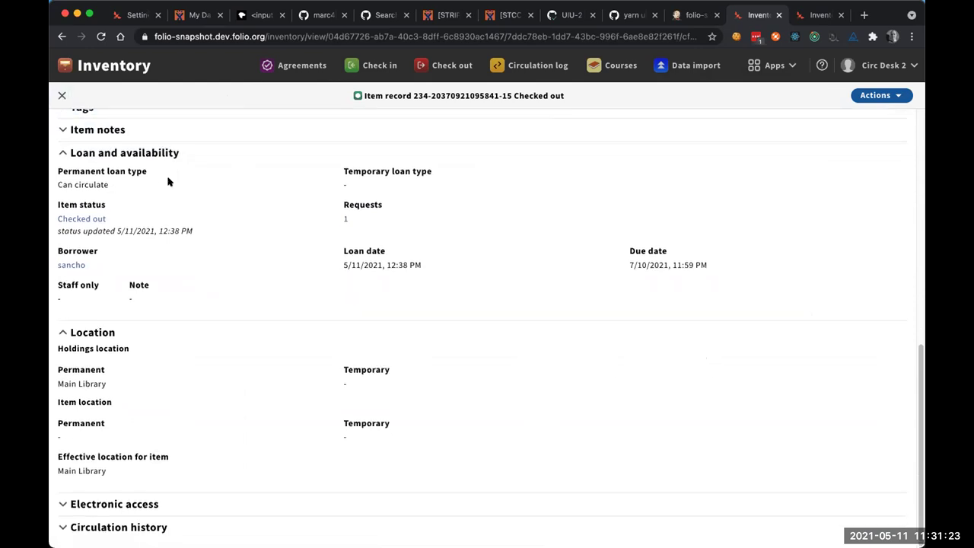
Step: Return from the item to its instance record and collapse the Administrative data and Title data sections to examine the identifiers
left_click(62, 96)
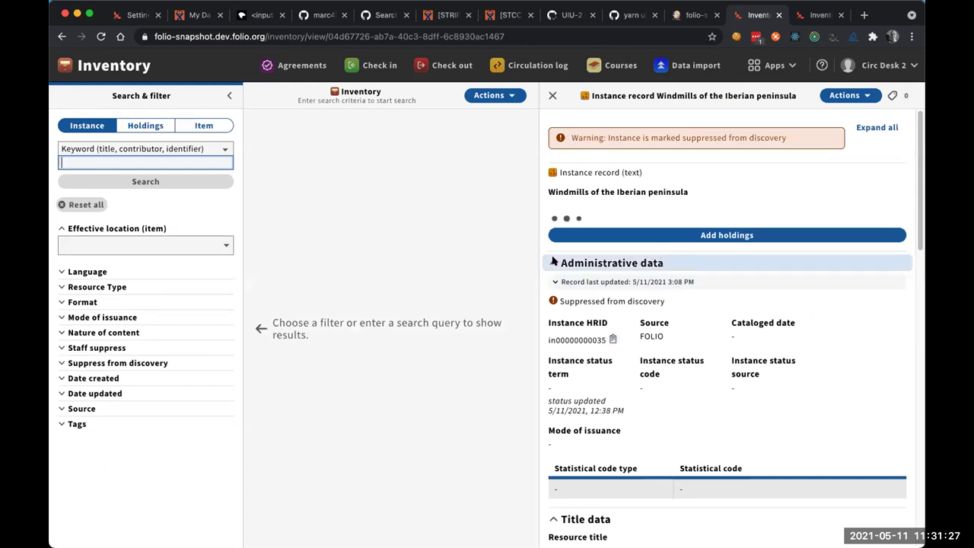
left_click(554, 267)
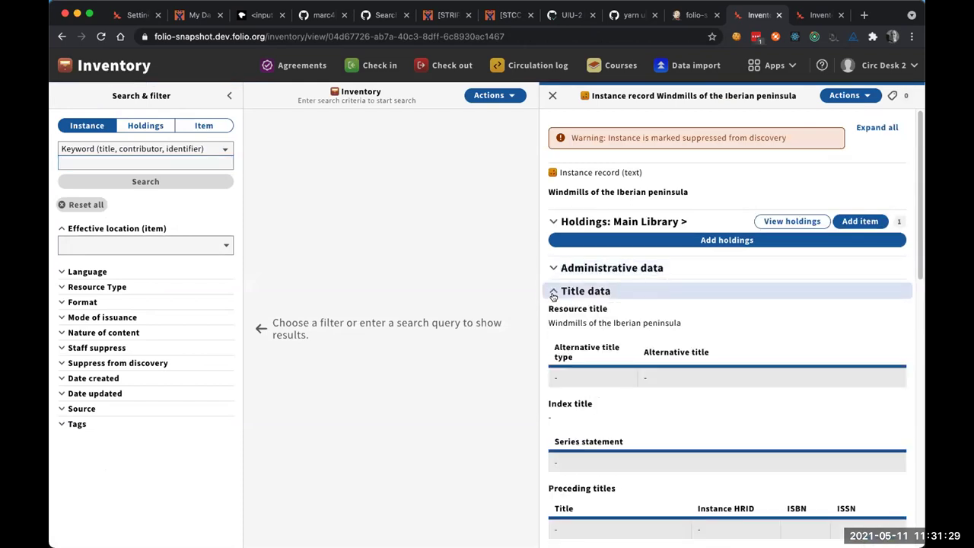
left_click(553, 294)
left_click_drag(573, 367, 719, 373)
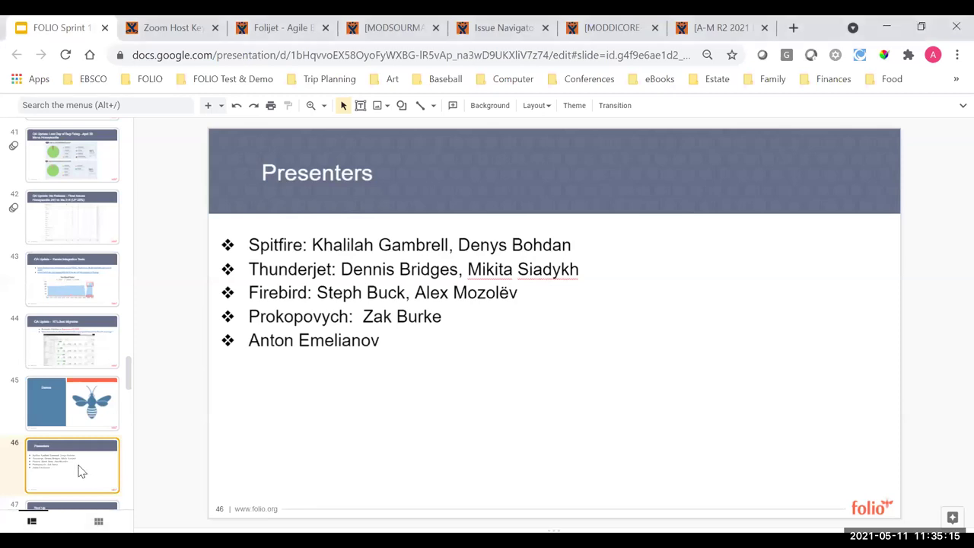
Step: In the Google Slides deck, advance from Presenters through Next Up and the teams' Plans for Coming Sprints slides to Volaris (Inn-Reach)
key("Down")
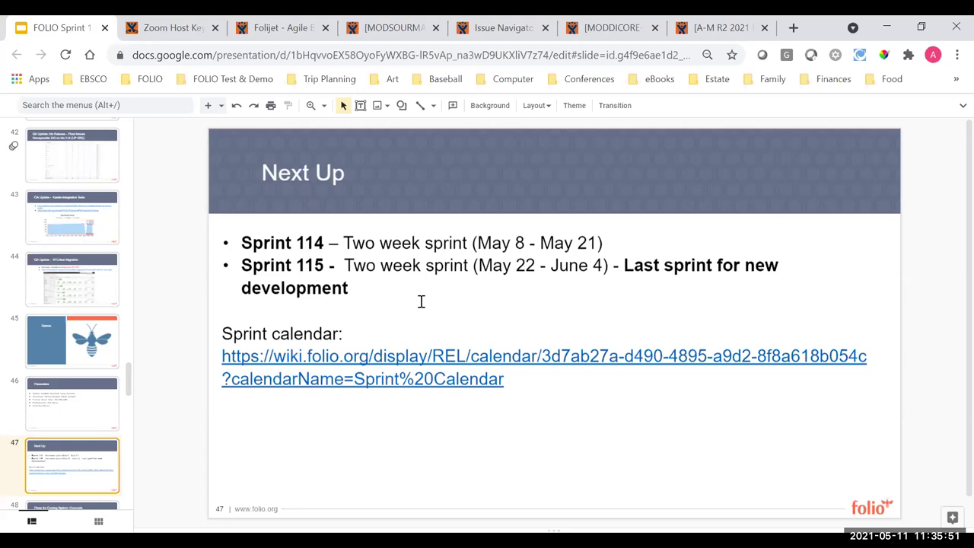
key("Down")
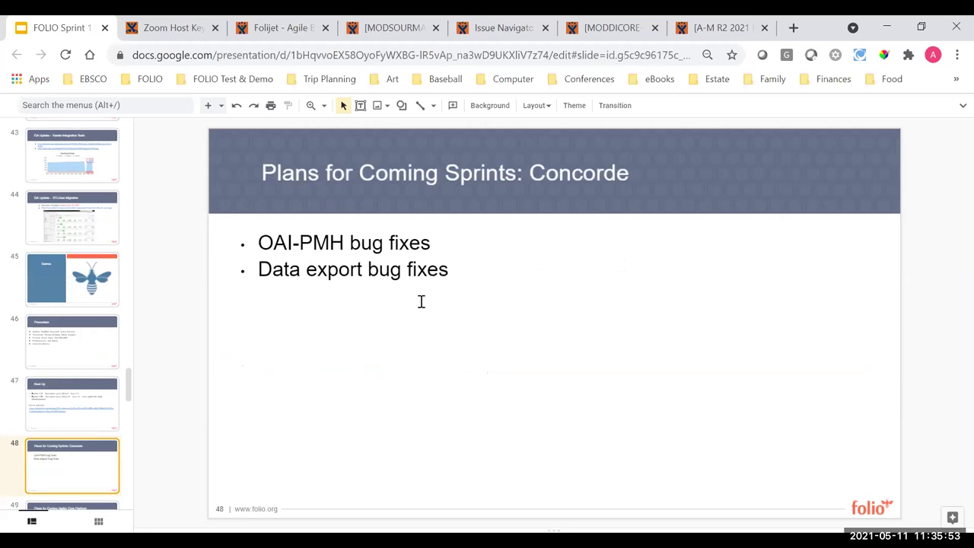
key("Down")
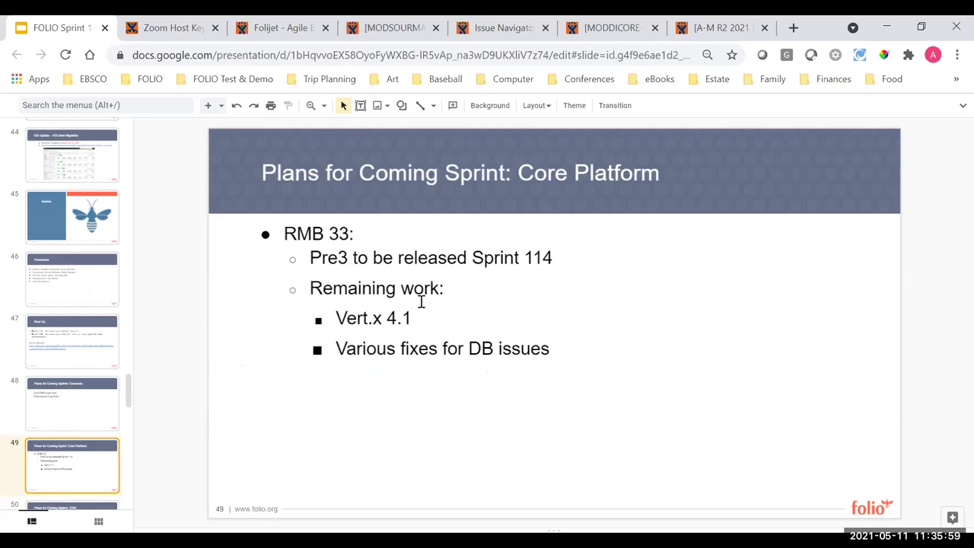
key("Down")
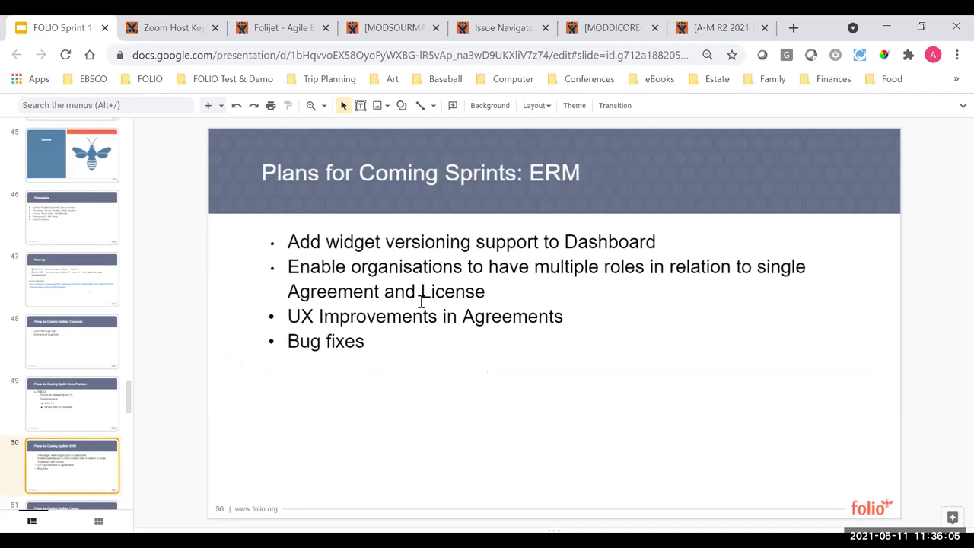
key("Down")
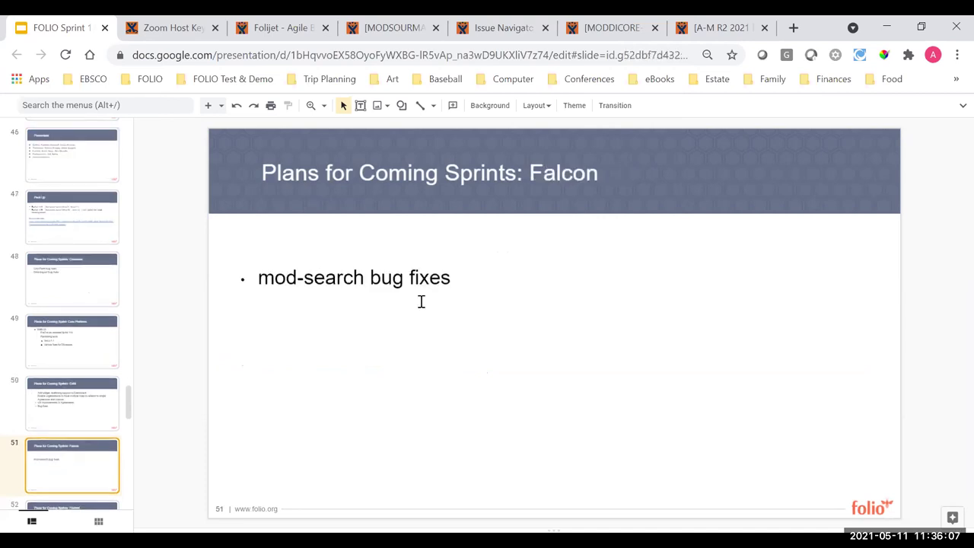
key("Down")
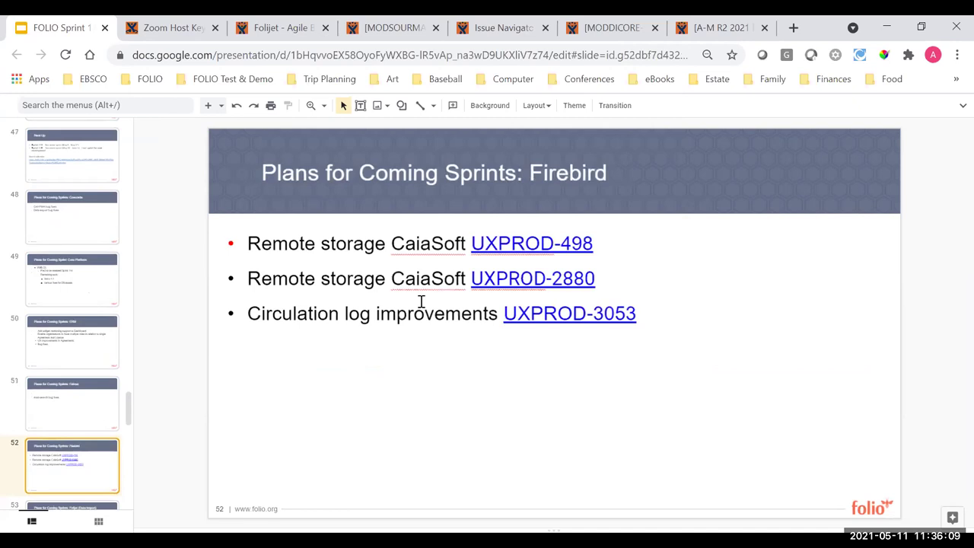
key("Down")
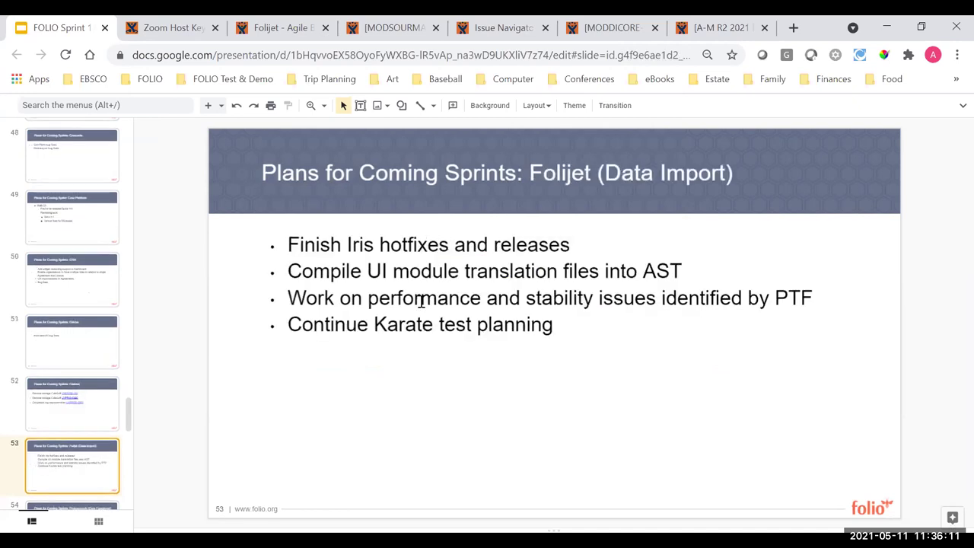
key("Down")
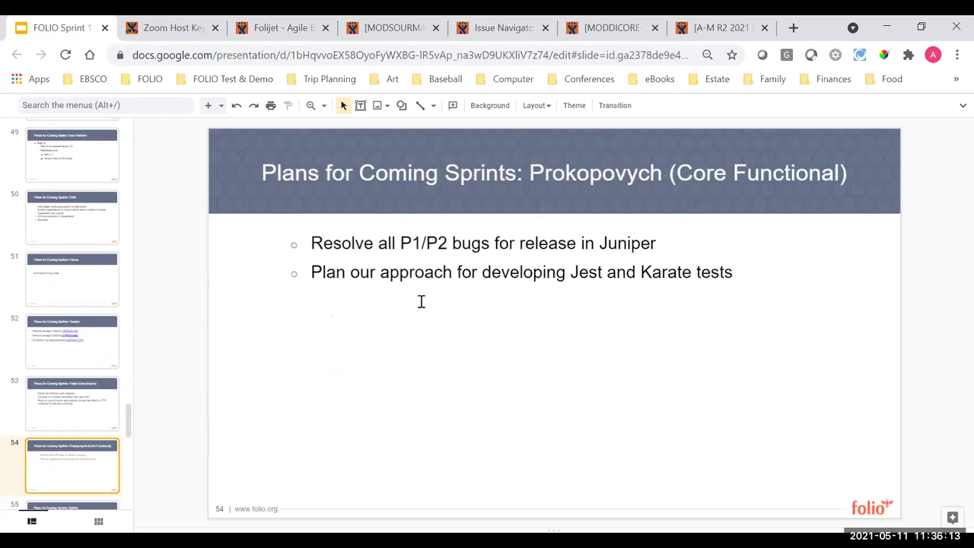
key("Down")
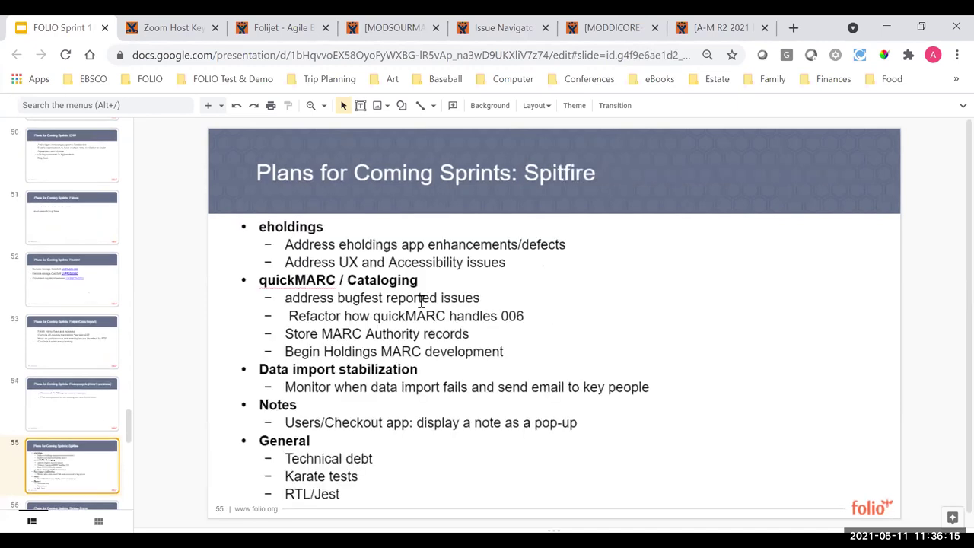
key("Down")
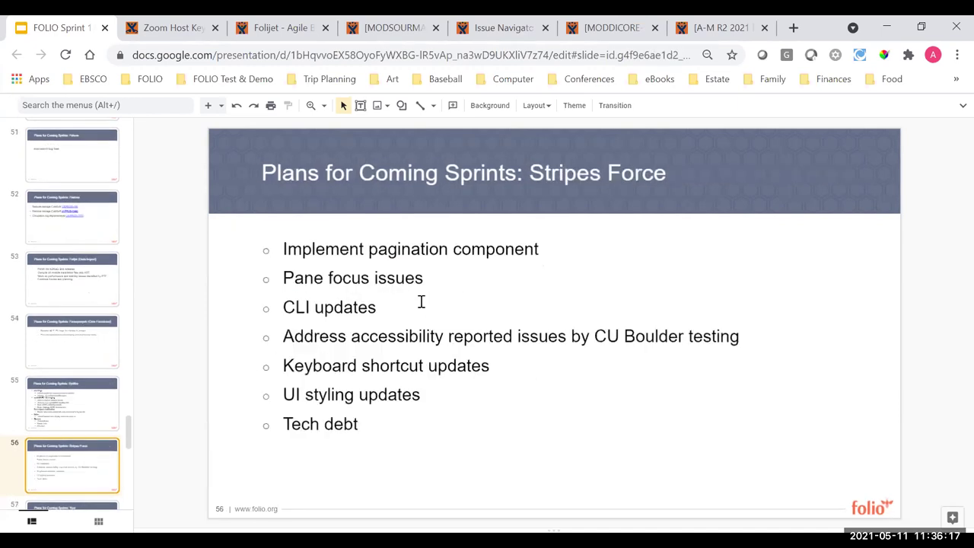
key("Down")
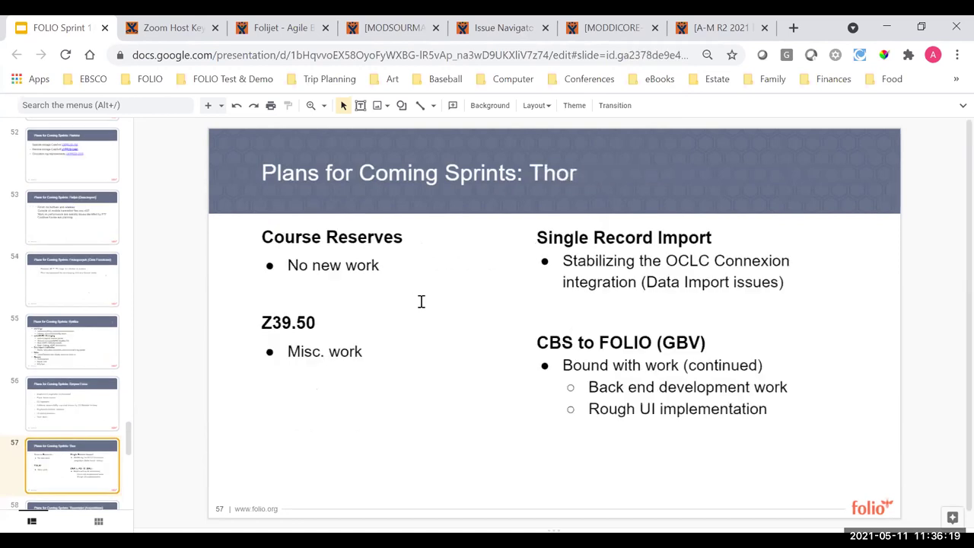
key("Down")
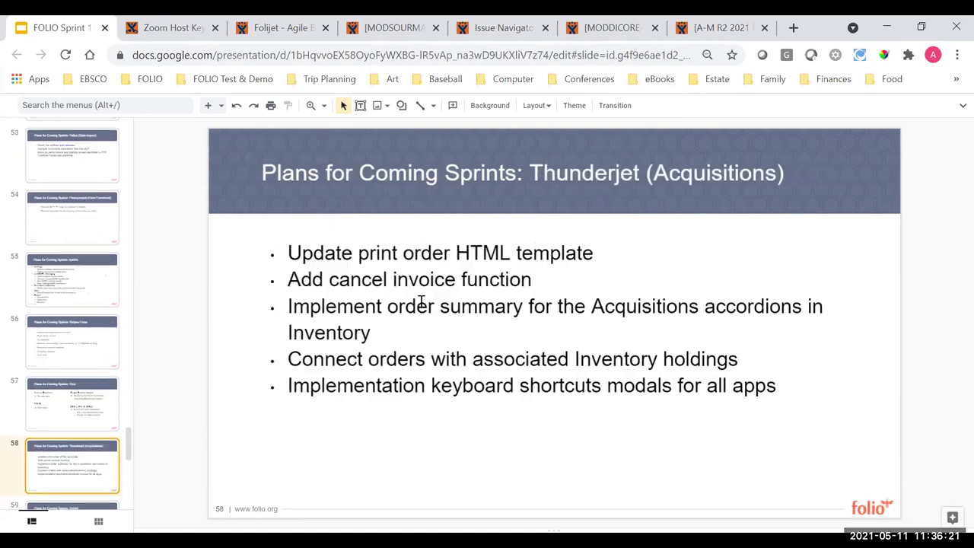
key("Down")
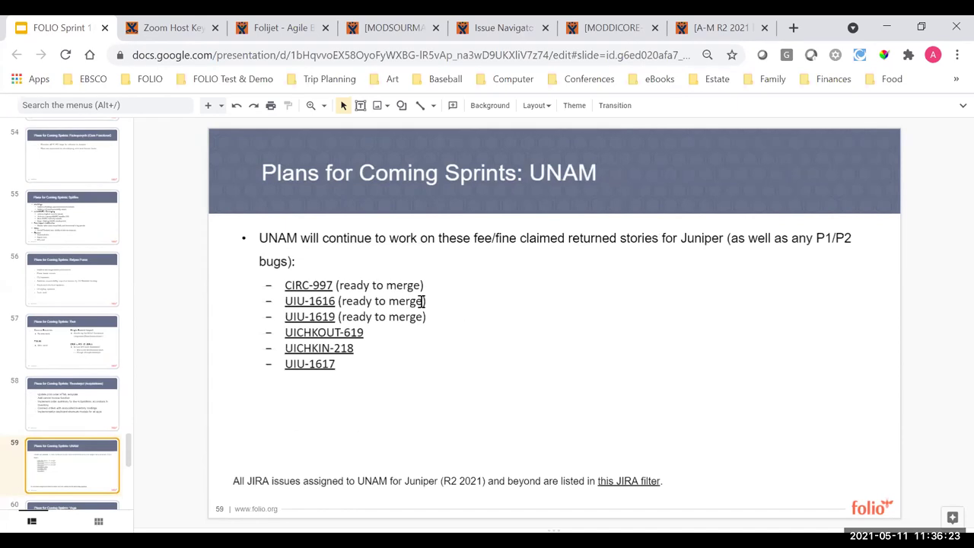
key("Down")
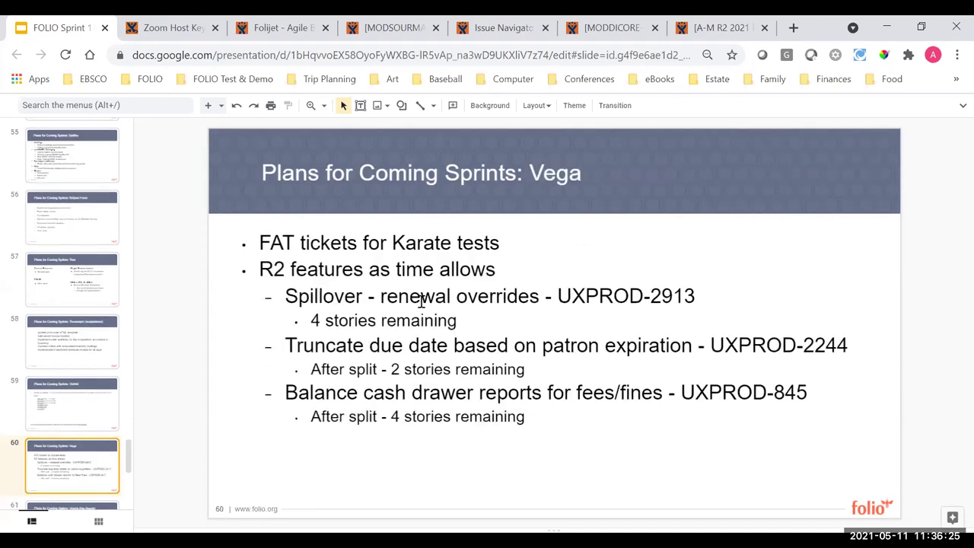
key("Down")
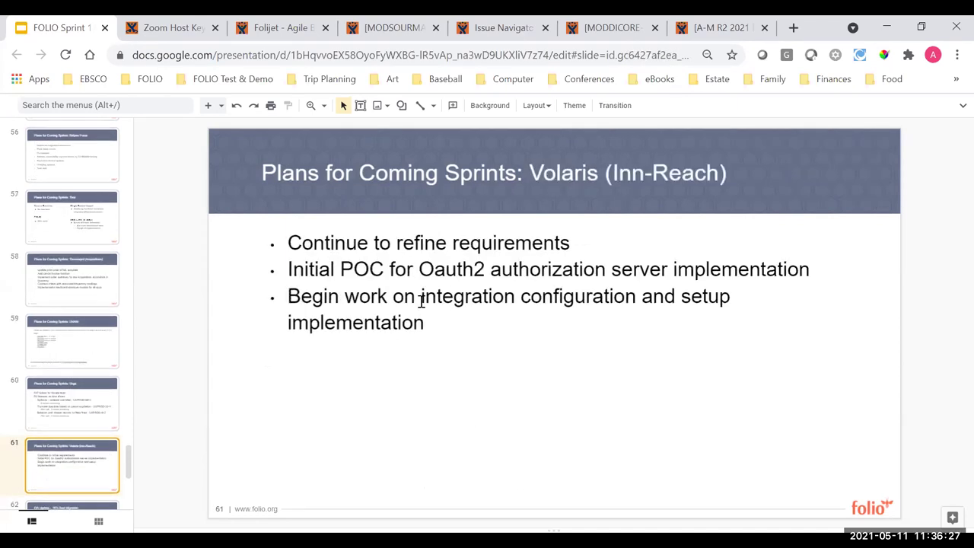
key("Up")
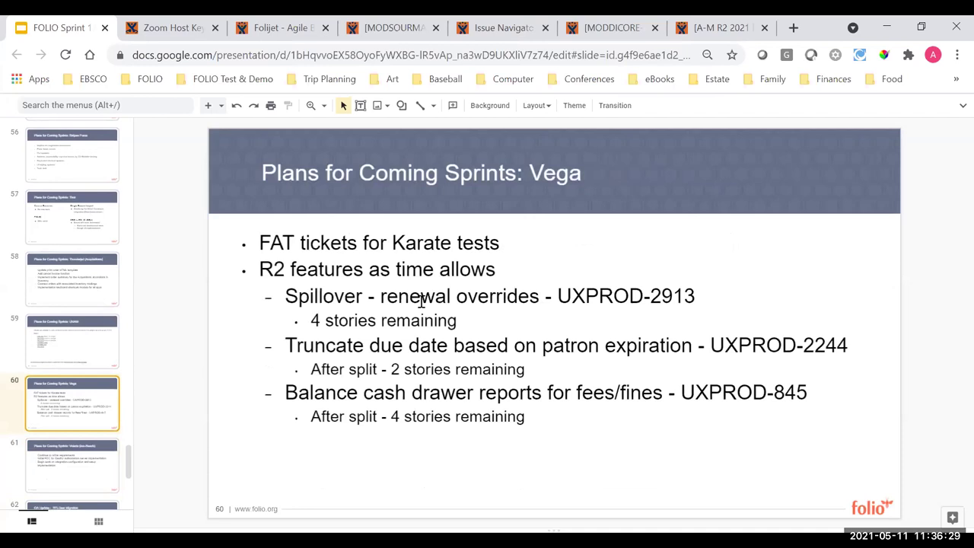
key("Down")
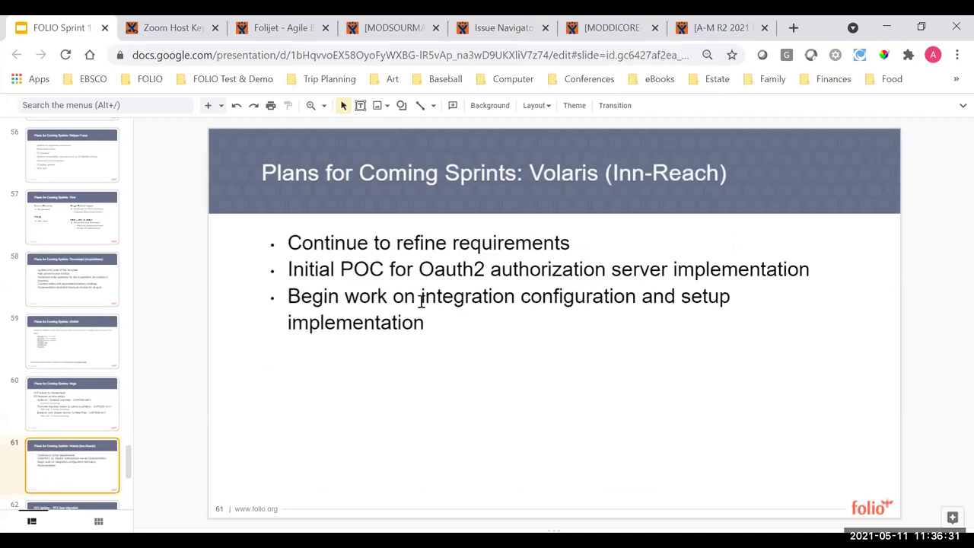
Step: Go through the QA Update slides on RTL/Jest Migration and API Integration Test Implementation to the closing Questions? slide
key("Down")
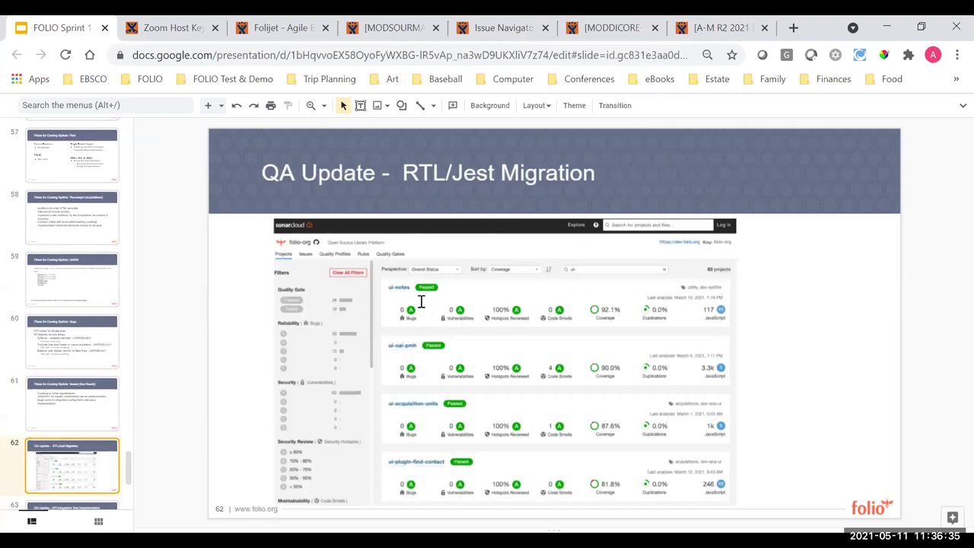
key("Down")
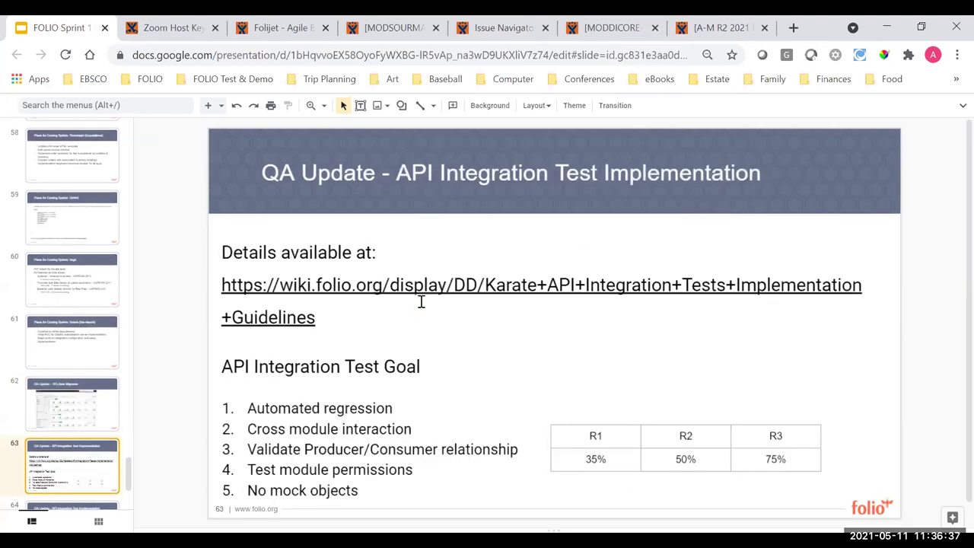
key("Down")
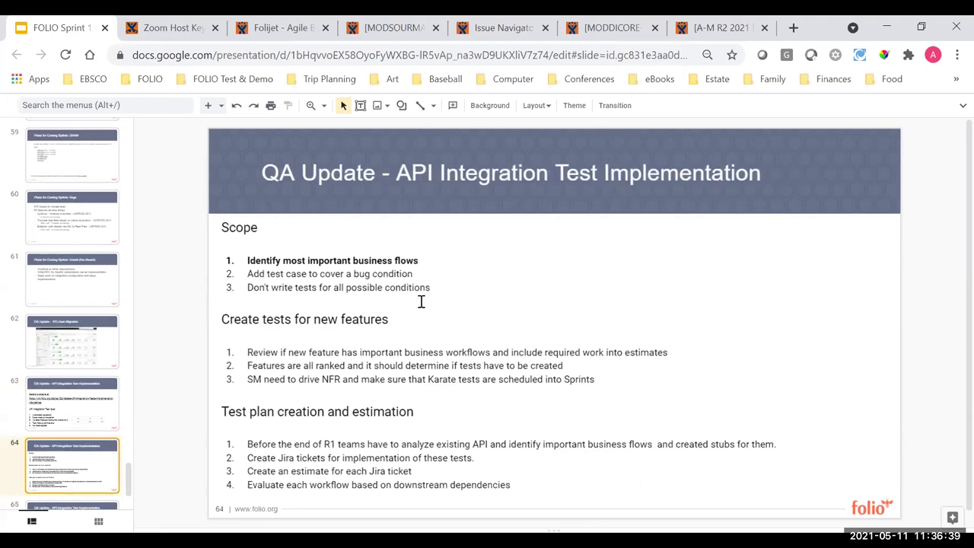
key("Down")
key("Down")
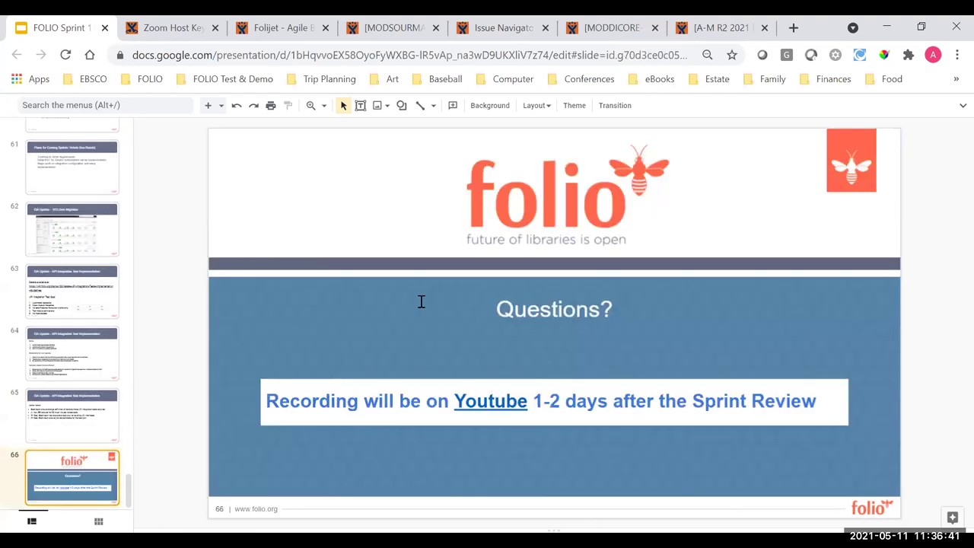